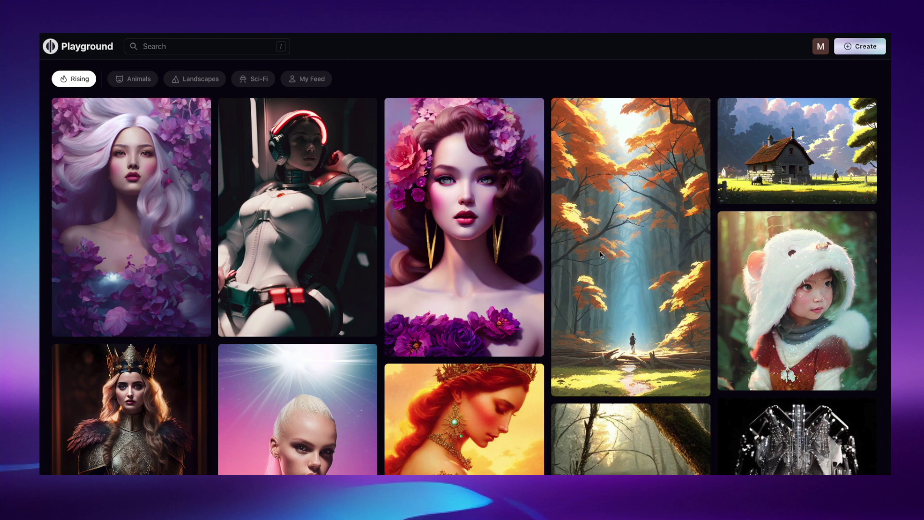
Browse the Rising feed of community images on the home page
scroll(217, 240, "down", 7)
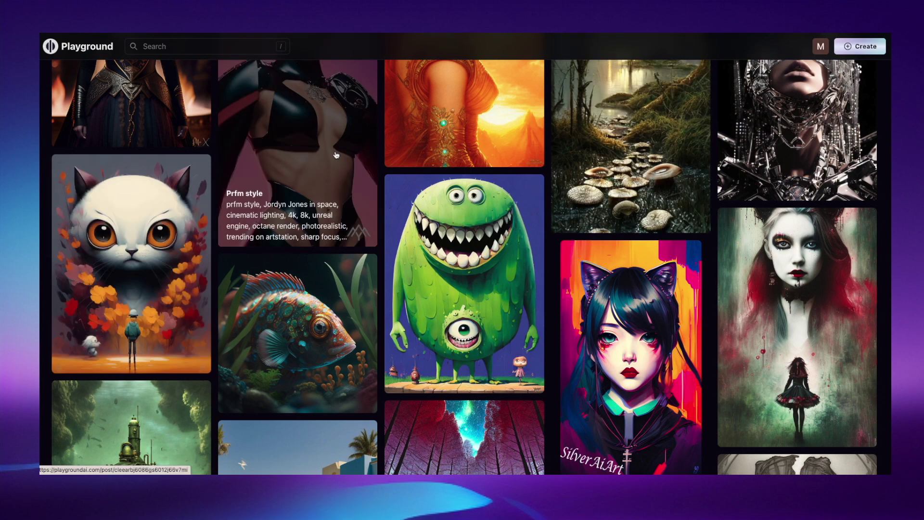
scroll(336, 155, "up", 10)
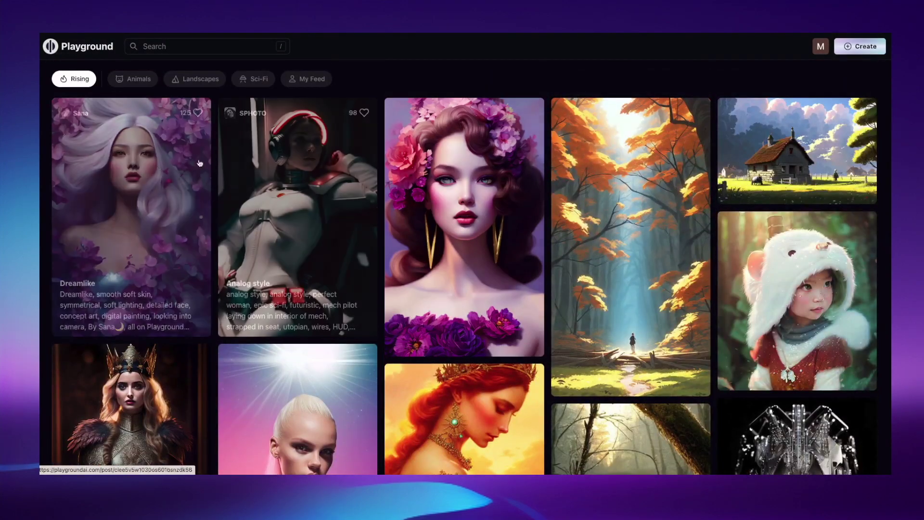
scroll(464, 226, "down", 10)
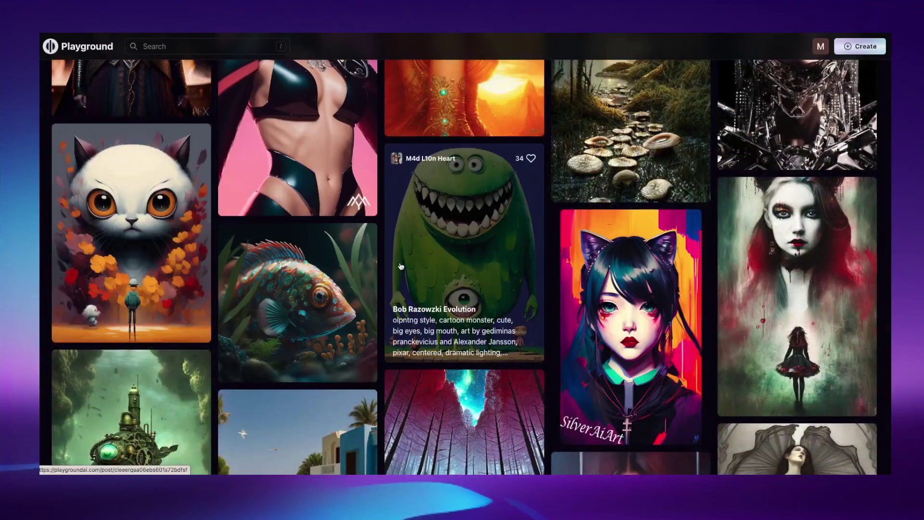
scroll(445, 268, "down", 10)
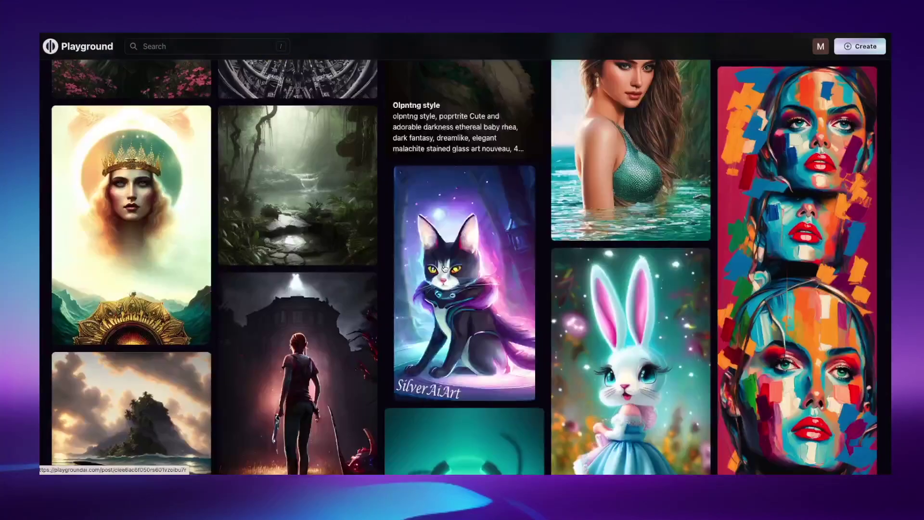
Open the pricing page and skim the Free plan's allowances and restrictions
left_click(821, 48)
left_click(772, 133)
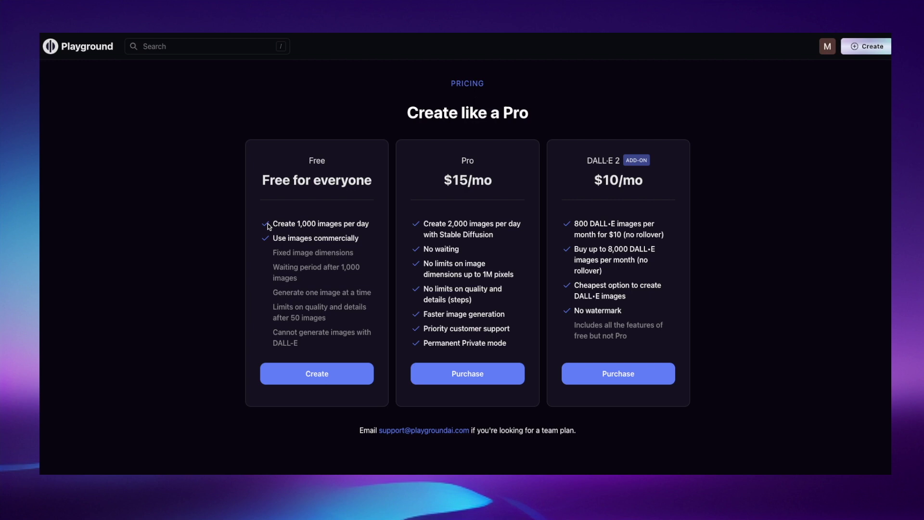
left_click_drag(269, 226, 380, 225)
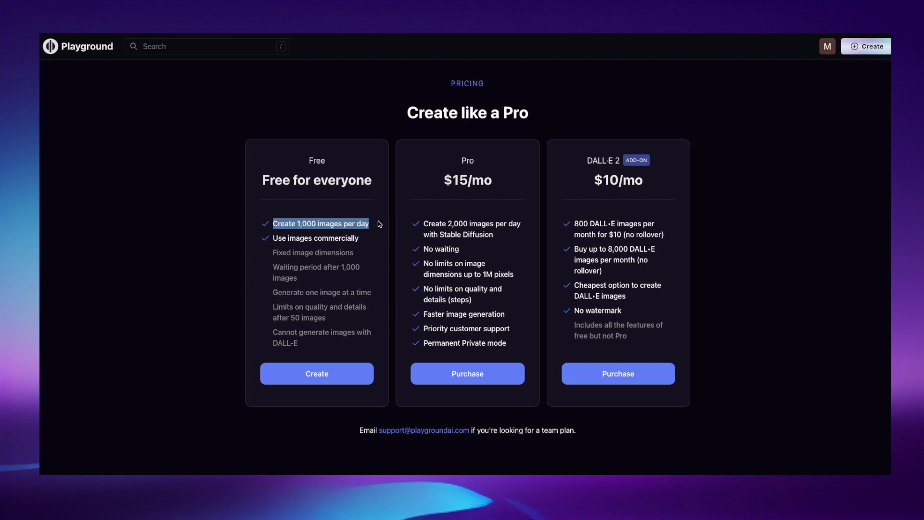
left_click(274, 240)
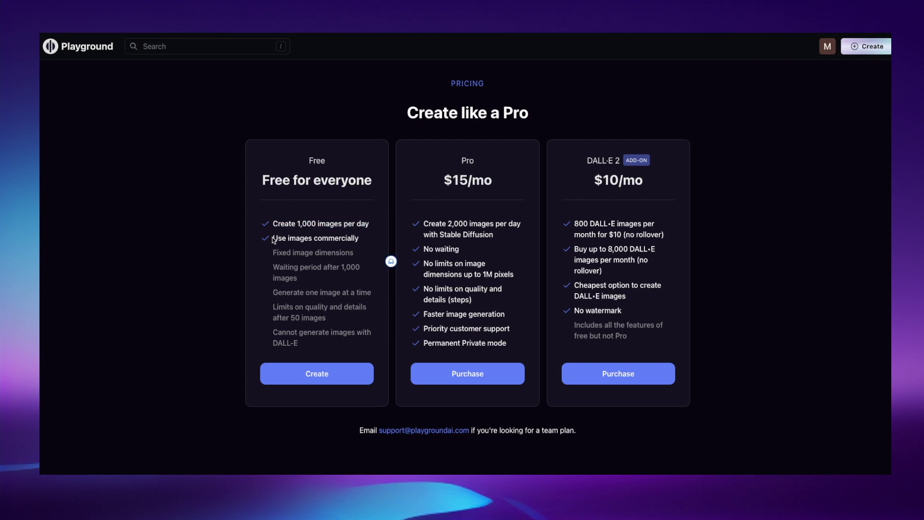
left_click_drag(276, 237, 366, 241)
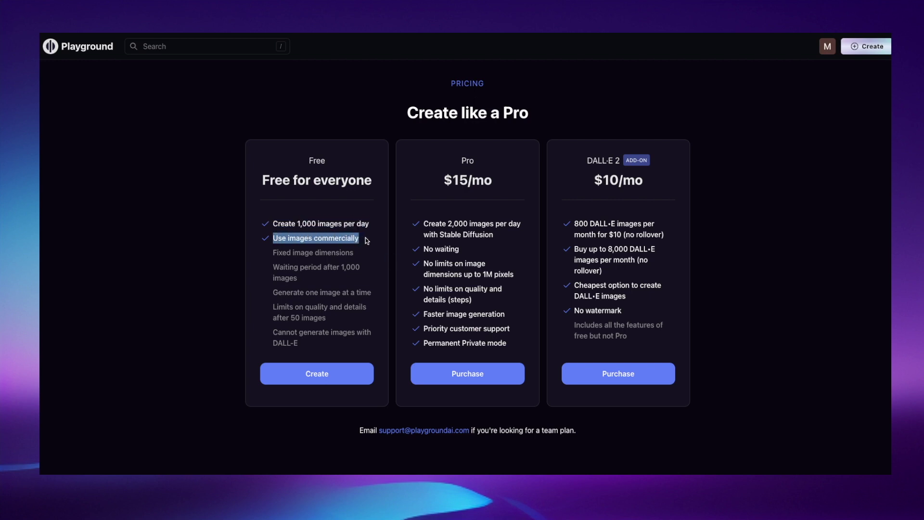
left_click_drag(271, 253, 356, 254)
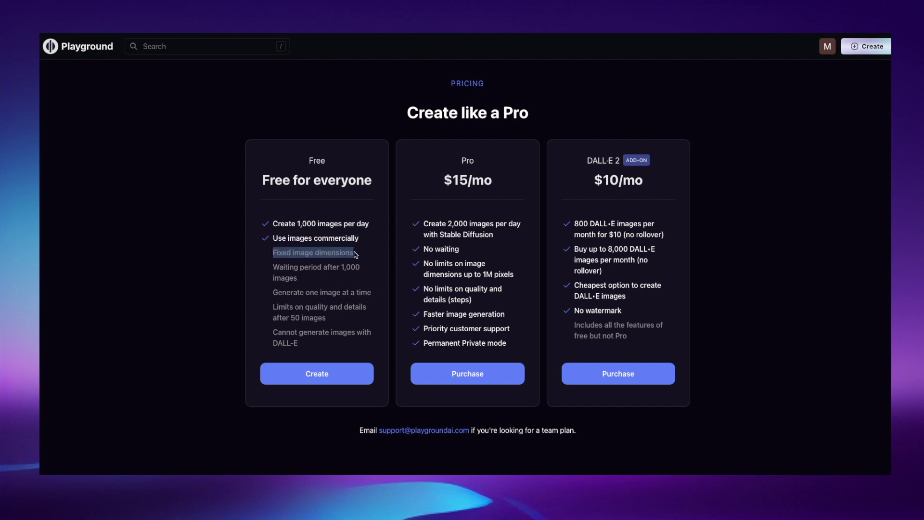
left_click_drag(286, 293, 312, 285)
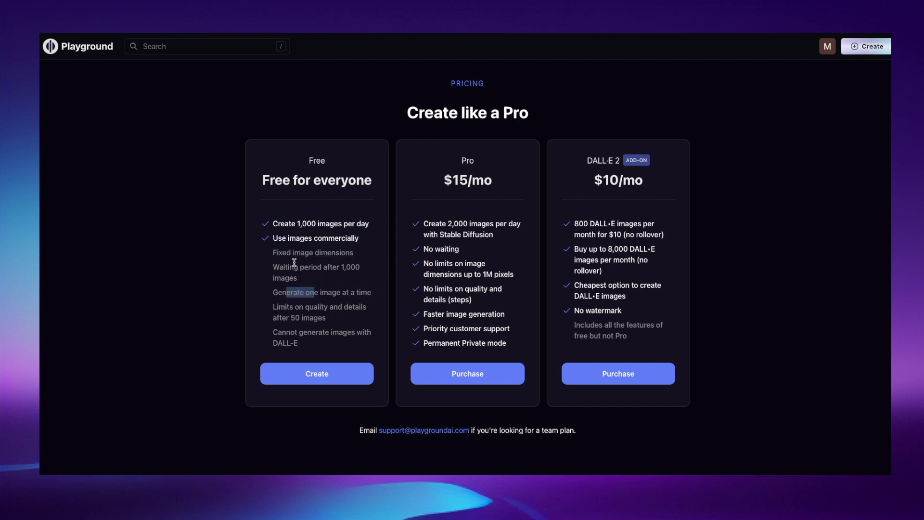
left_click_drag(276, 293, 371, 294)
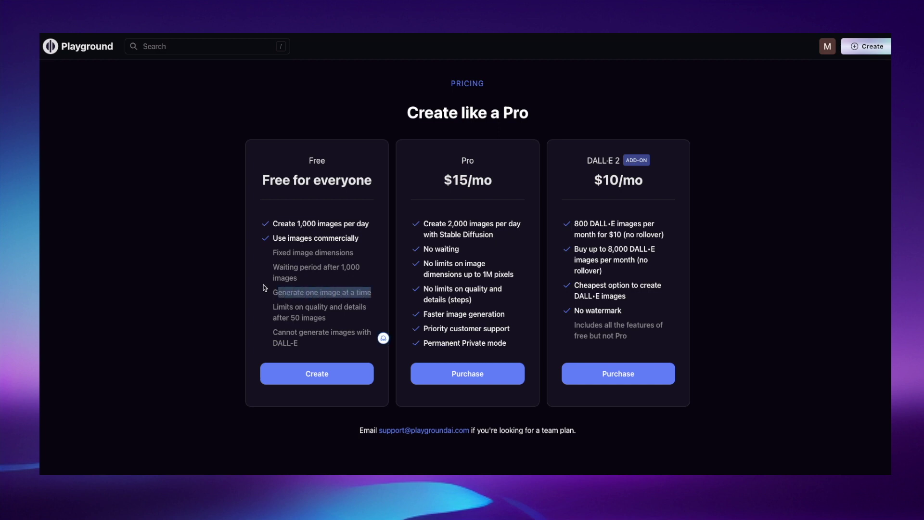
left_click_drag(270, 293, 328, 294)
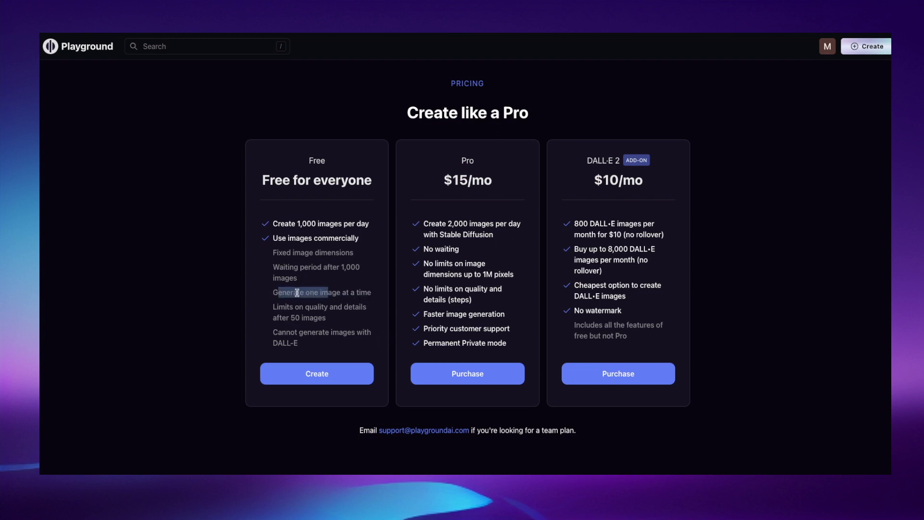
left_click(277, 310)
Read the Free plan in detail, from its heading through daily quota, commercial use, image dimensions, waiting period, quality limits and DALL-E access
left_click_drag(285, 165, 330, 164)
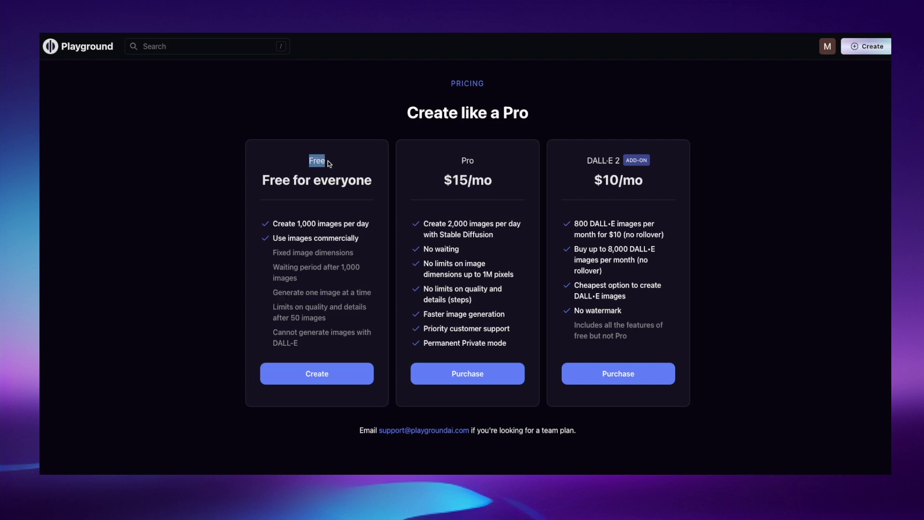
left_click_drag(262, 176, 374, 179)
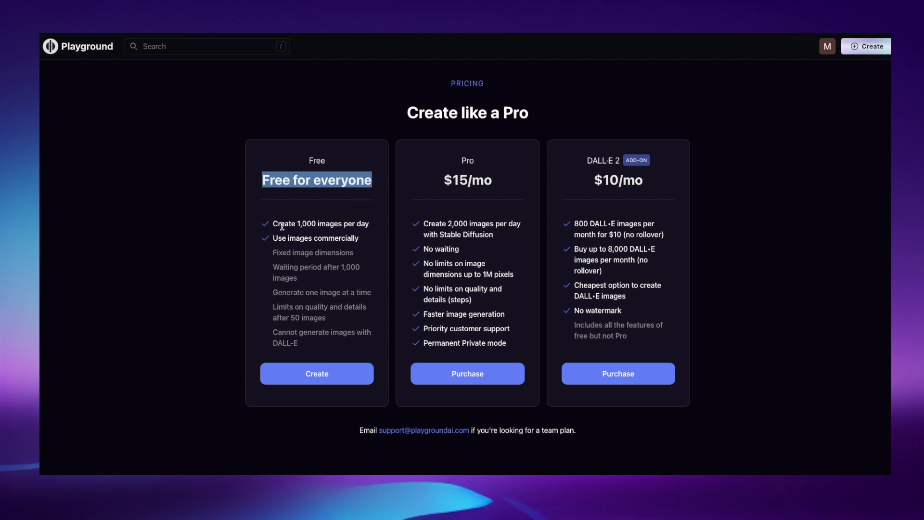
left_click_drag(275, 223, 372, 227)
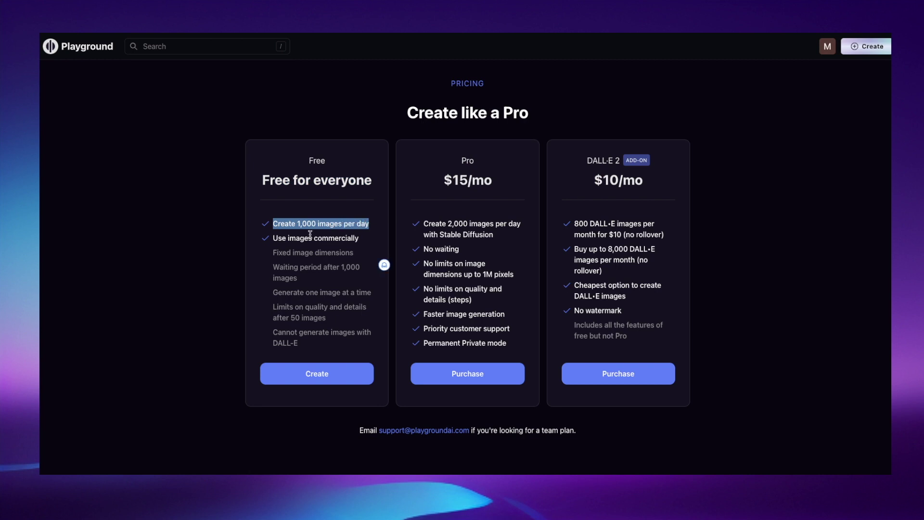
left_click_drag(274, 239, 360, 241)
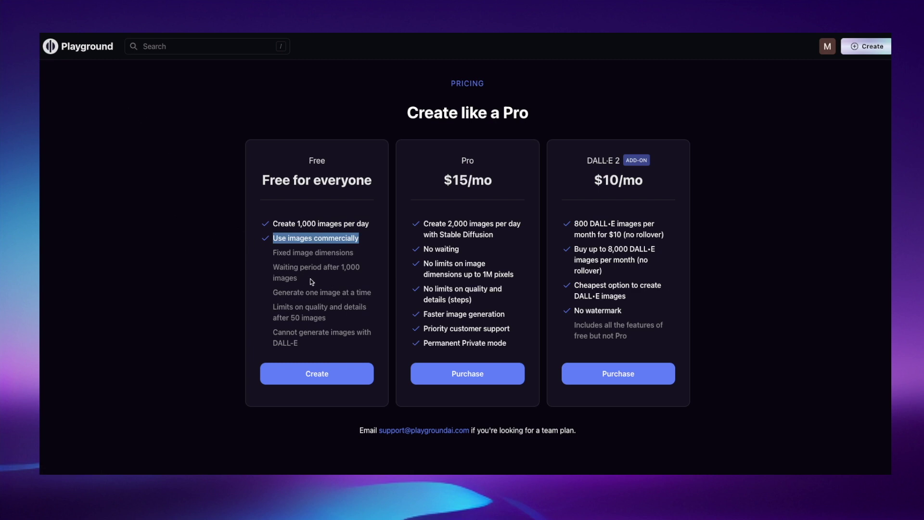
left_click_drag(276, 254, 352, 252)
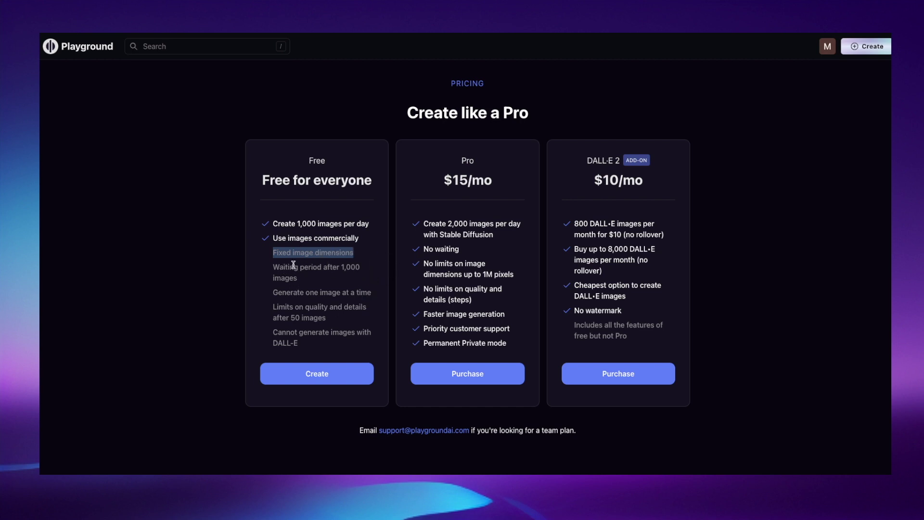
left_click_drag(275, 267, 336, 277)
left_click(301, 278)
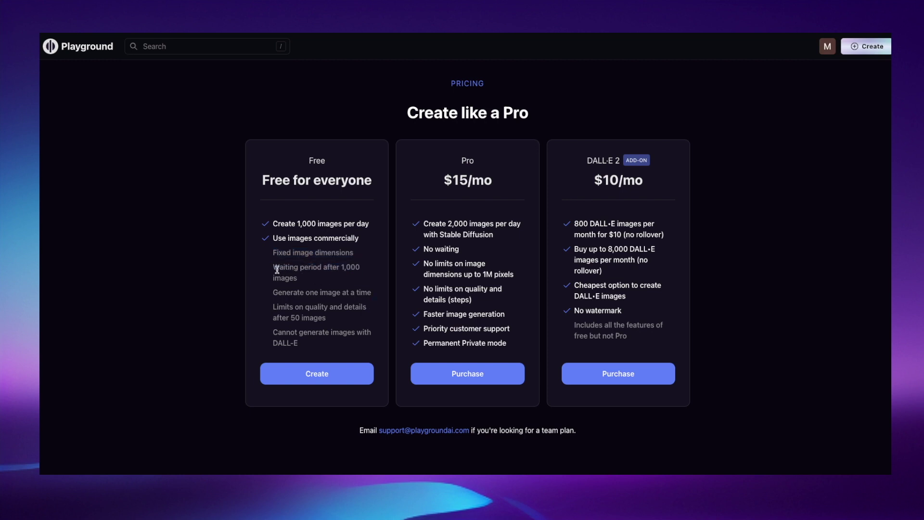
left_click_drag(276, 267, 332, 268)
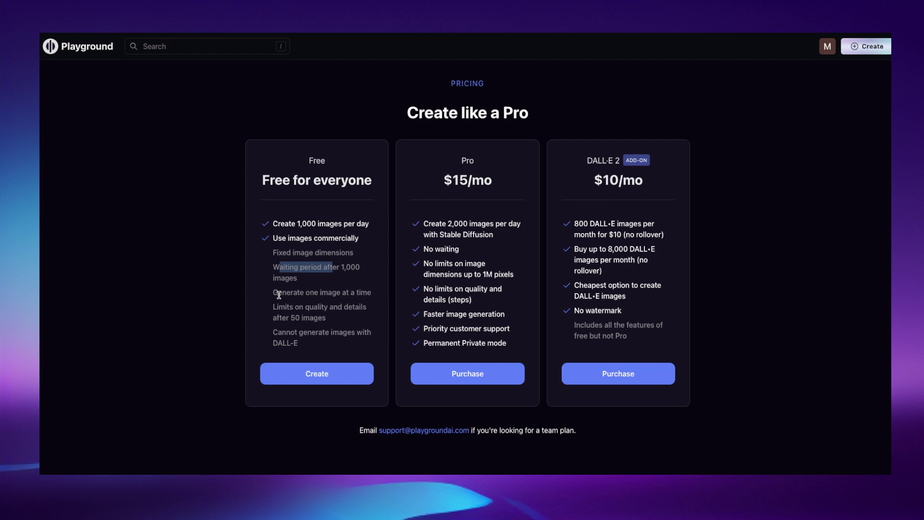
left_click_drag(272, 295, 379, 295)
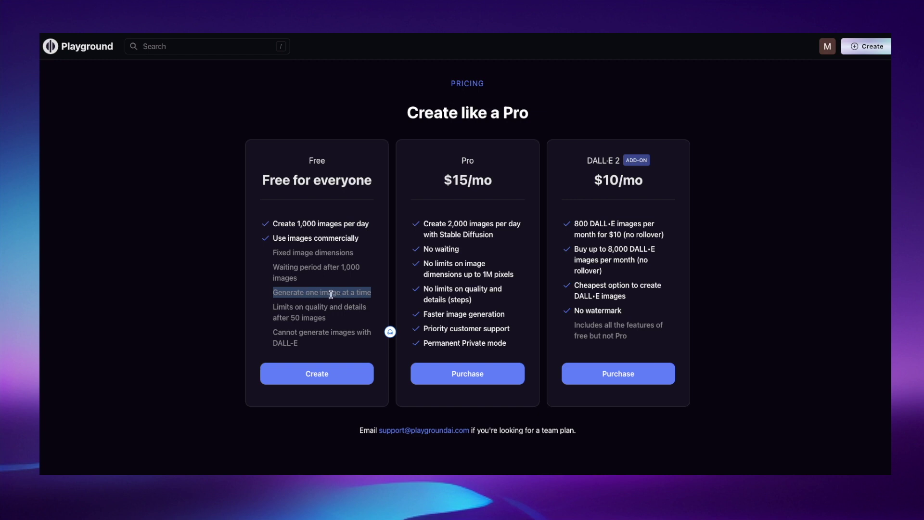
left_click_drag(279, 306, 356, 308)
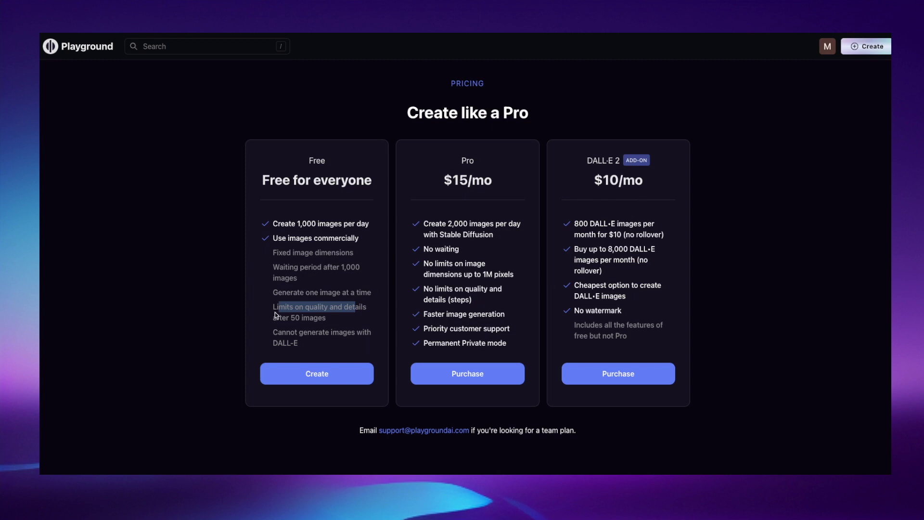
mouse_move(326, 319)
left_mouse_down()
mouse_move(273, 312)
mouse_move(321, 318)
mouse_move(313, 318)
left_mouse_up()
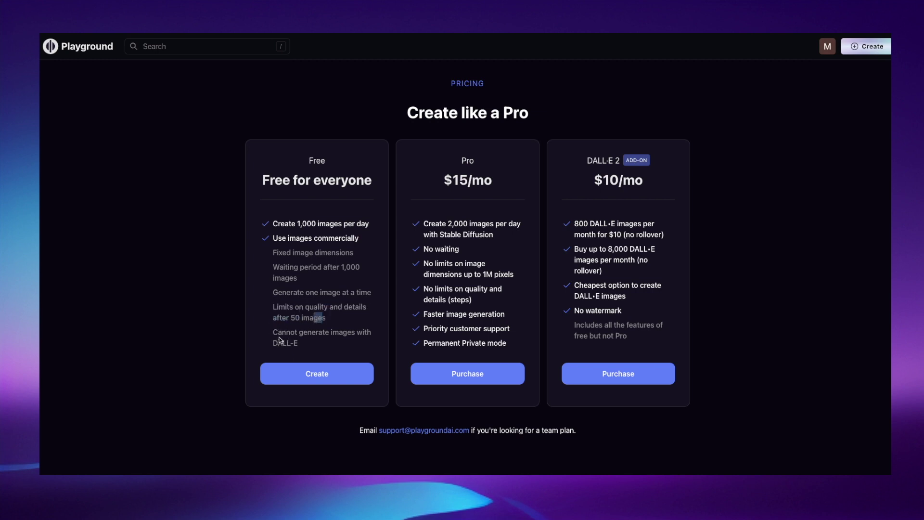
left_click_drag(274, 332, 316, 343)
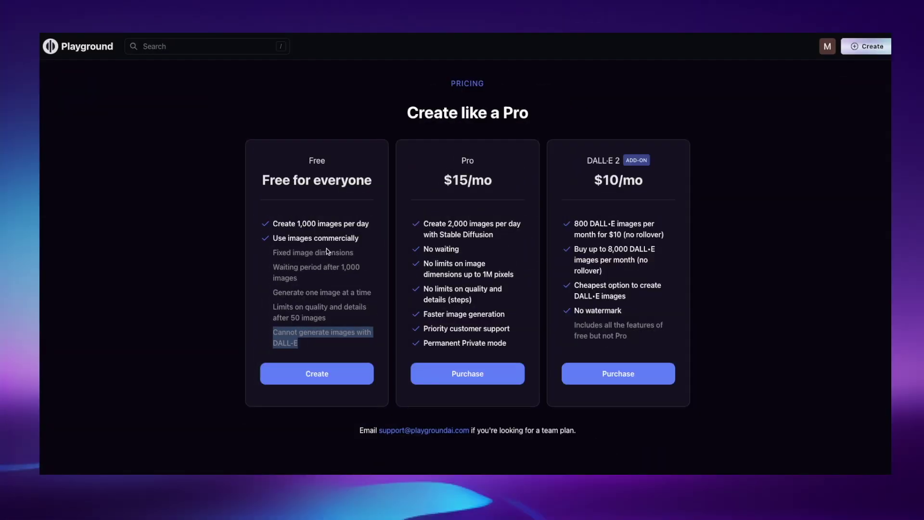
left_click(285, 340)
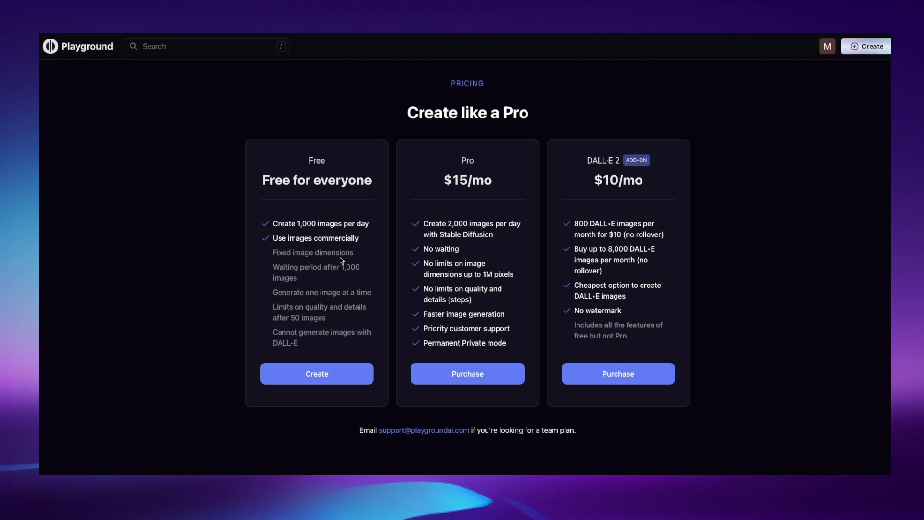
Return to the home feed and browse further through the community images
left_click(84, 48)
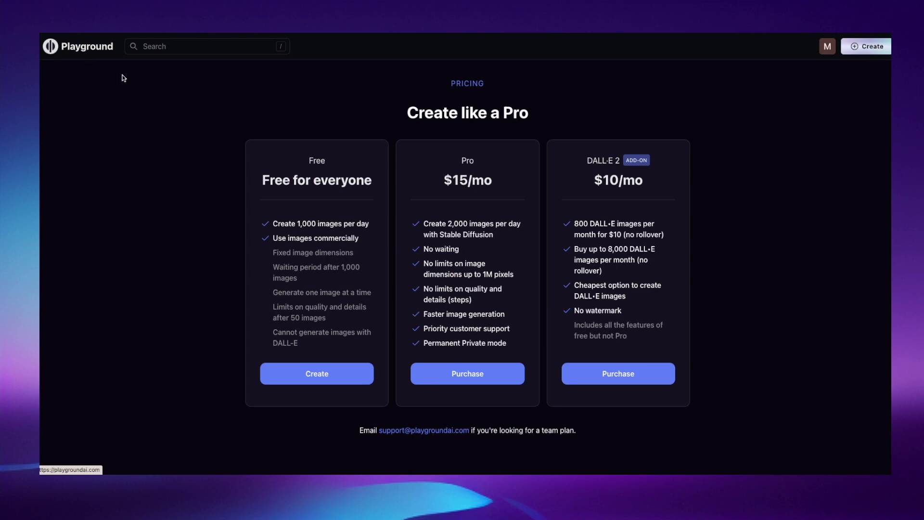
scroll(259, 190, "down", 20)
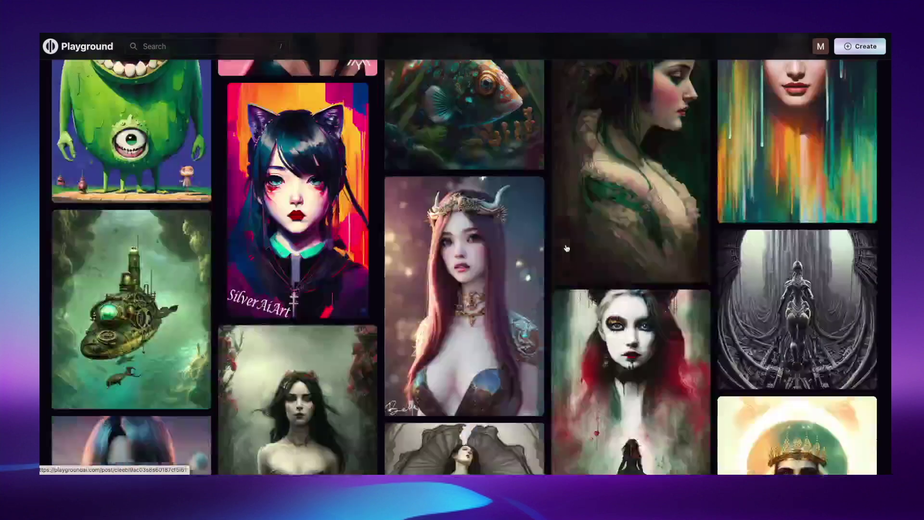
scroll(379, 278, "down", 7)
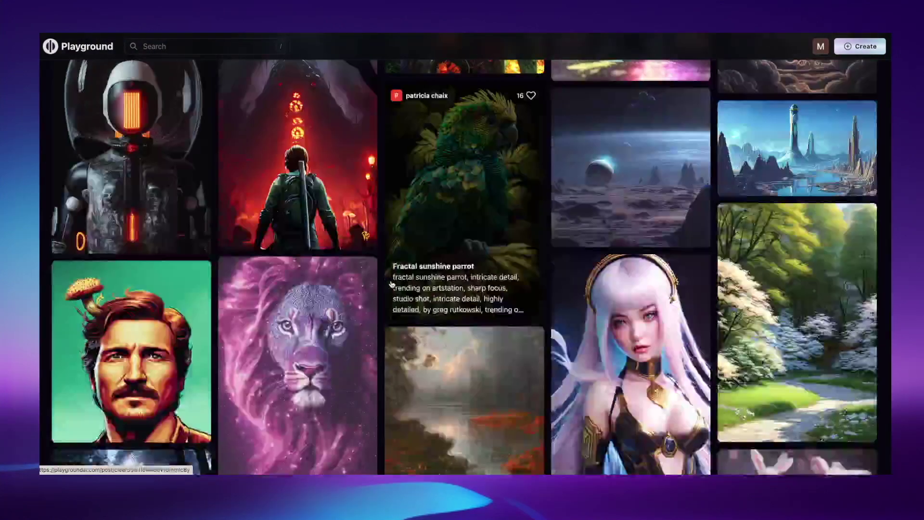
scroll(766, 359, "up", 8)
scroll(510, 356, "down", 7)
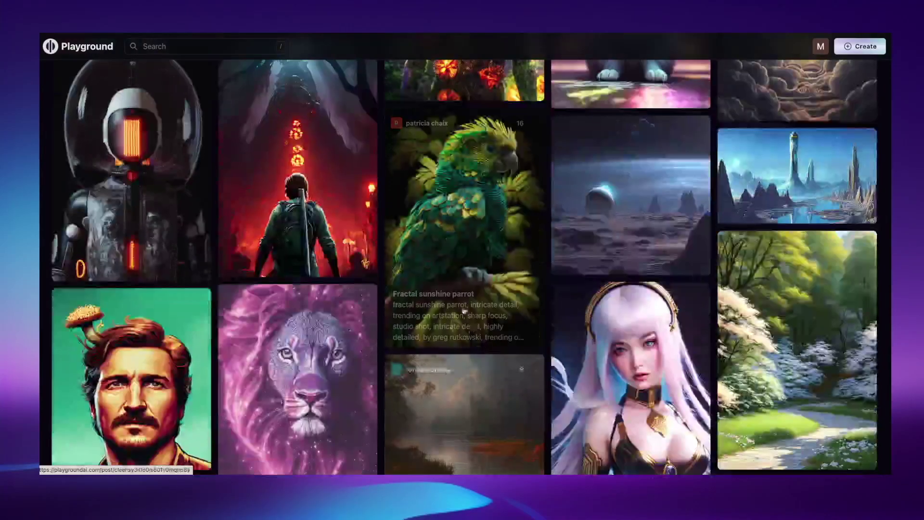
scroll(466, 317, "up", 7)
Open the "The Last of Us (Daily Theme)" image, examine its prompt, removed terms, generation settings and similar images, and close it
left_click(466, 318)
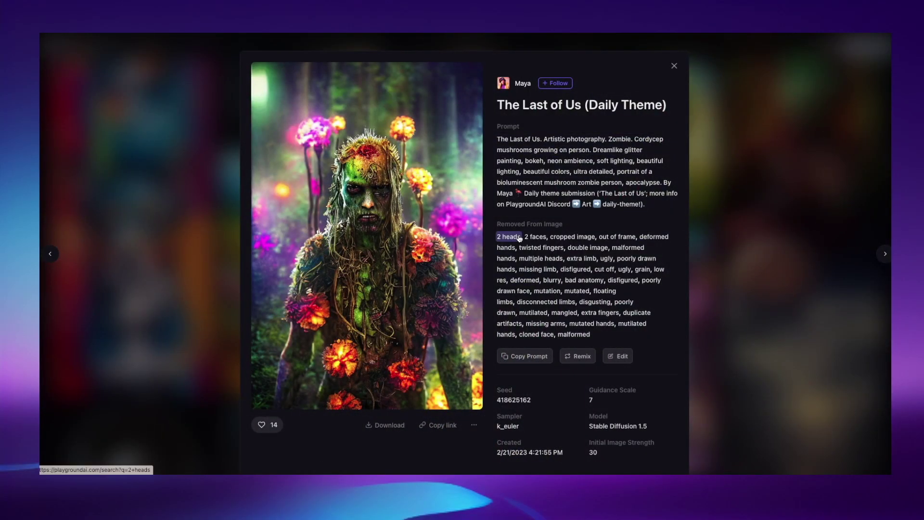
scroll(382, 226, "down", 7)
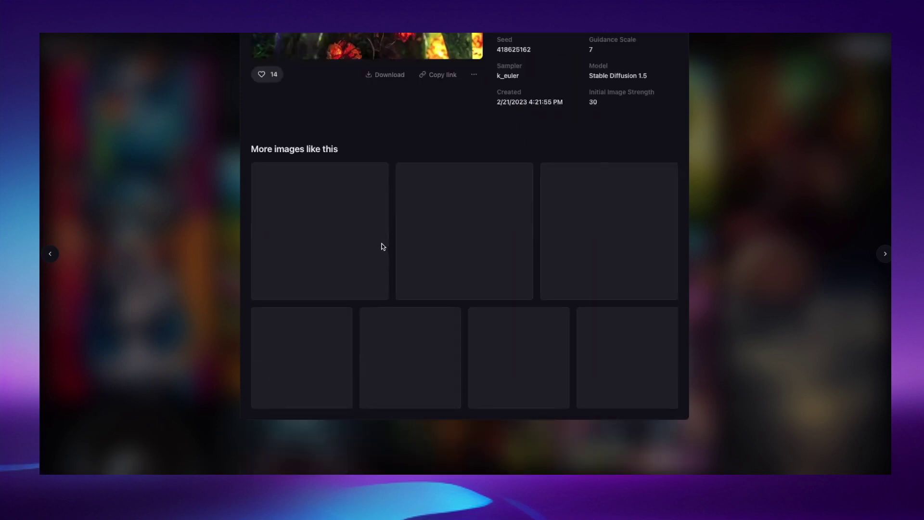
scroll(383, 246, "up", 7)
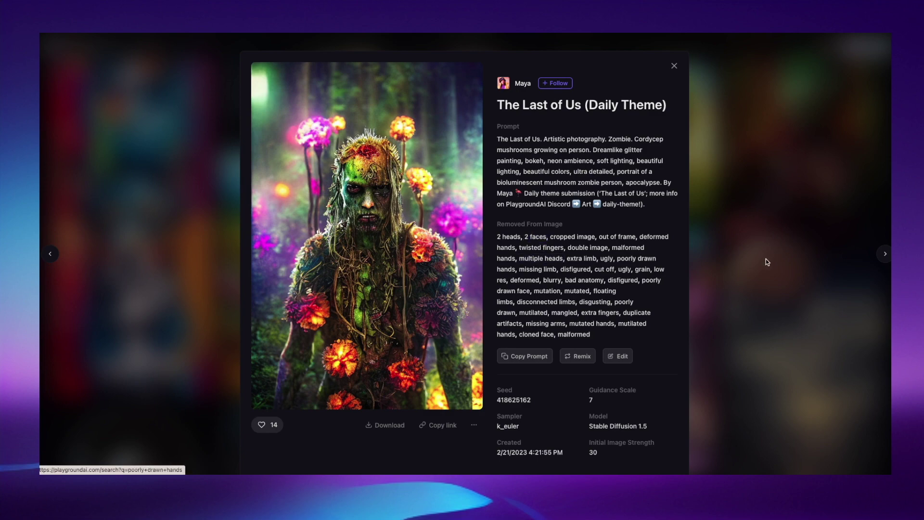
left_click(752, 222)
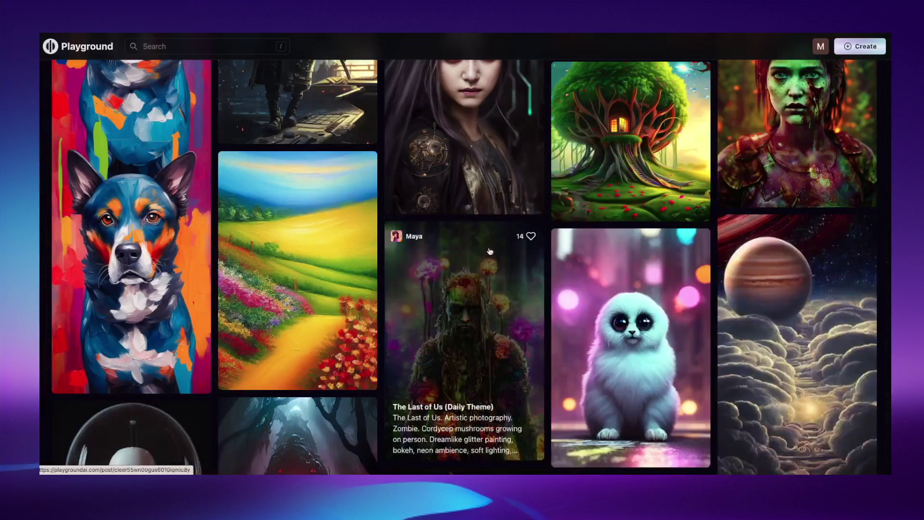
View the details of the image "The bark of us", close it and look through the feed again
left_click(149, 214)
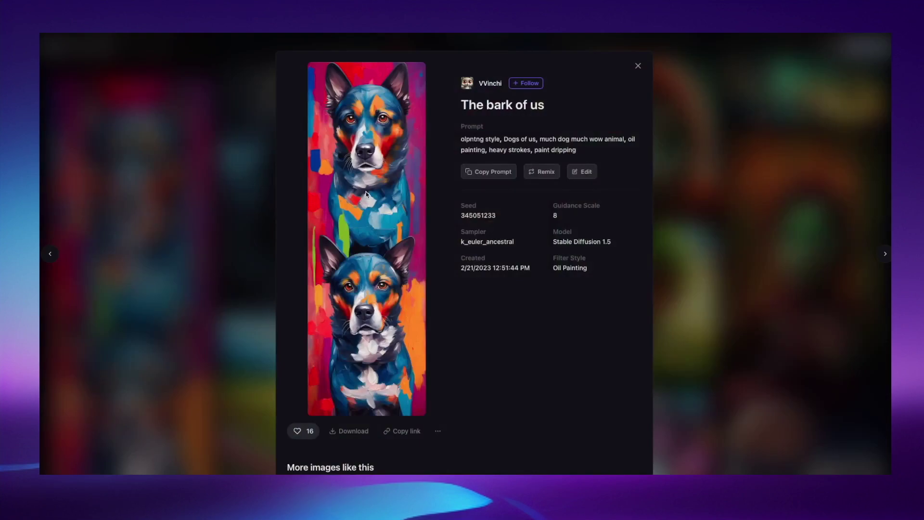
left_click(782, 186)
scroll(235, 239, "down", 10)
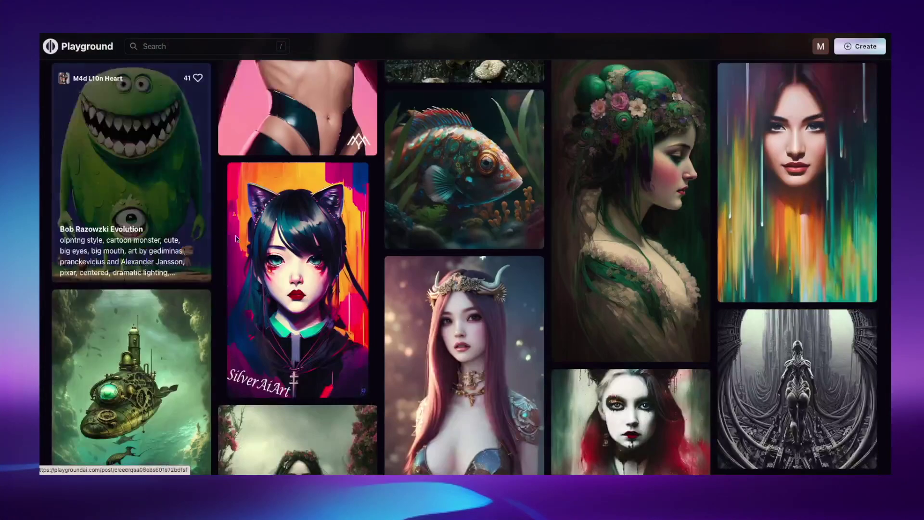
scroll(385, 219, "up", 6)
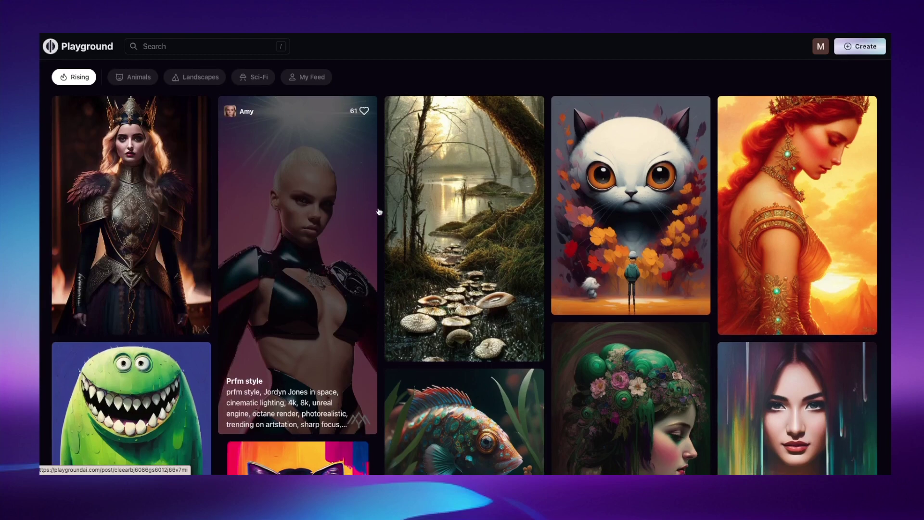
Browse at length through the community image feed, checking the titles and prompt previews of individual images
scroll(378, 207, "down", 1)
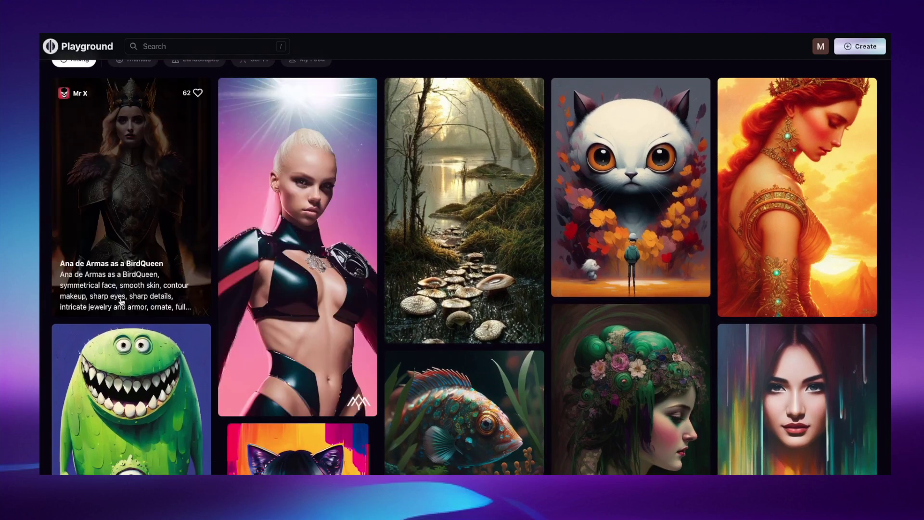
scroll(502, 289, "down", 3)
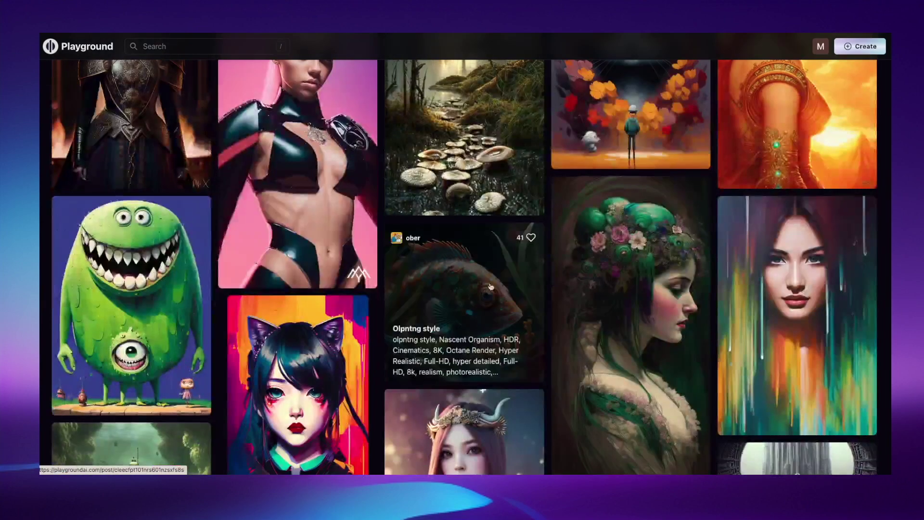
scroll(233, 264, "down", 10)
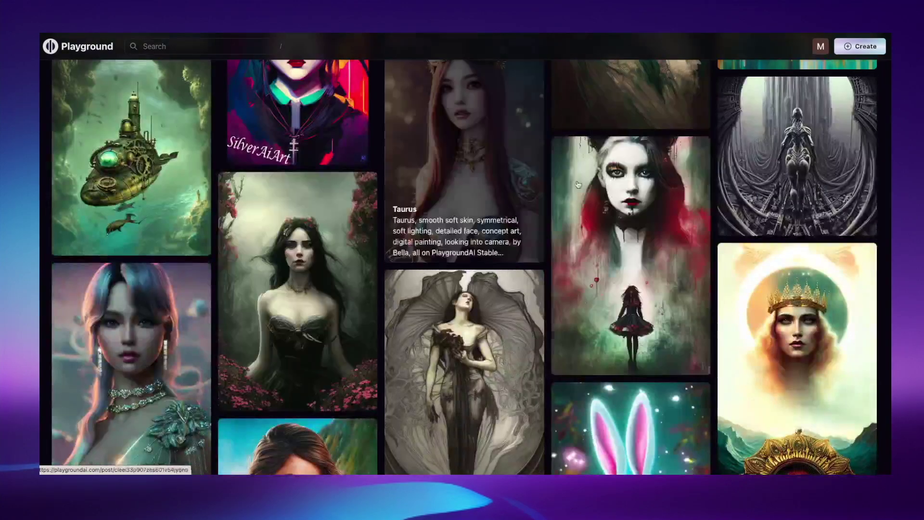
scroll(455, 225, "down", 4)
scroll(454, 225, "down", 10)
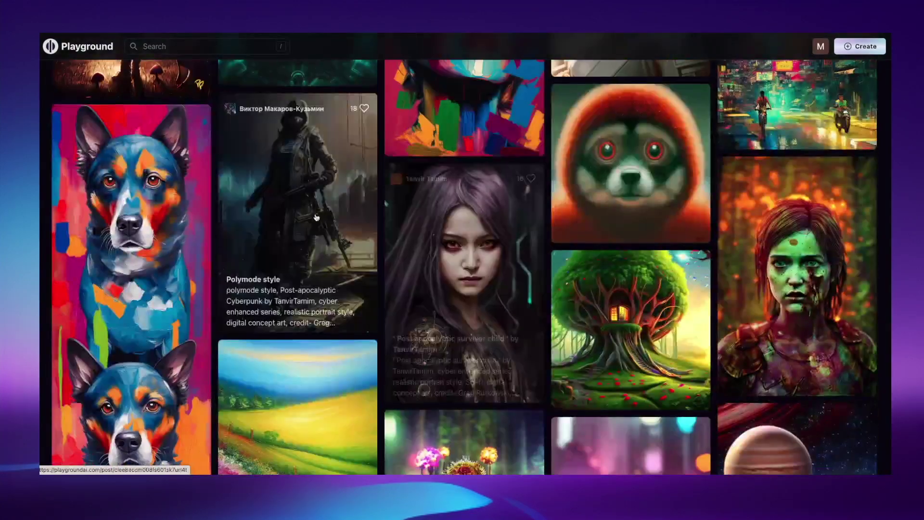
scroll(401, 223, "down", 3)
scroll(401, 222, "down", 12)
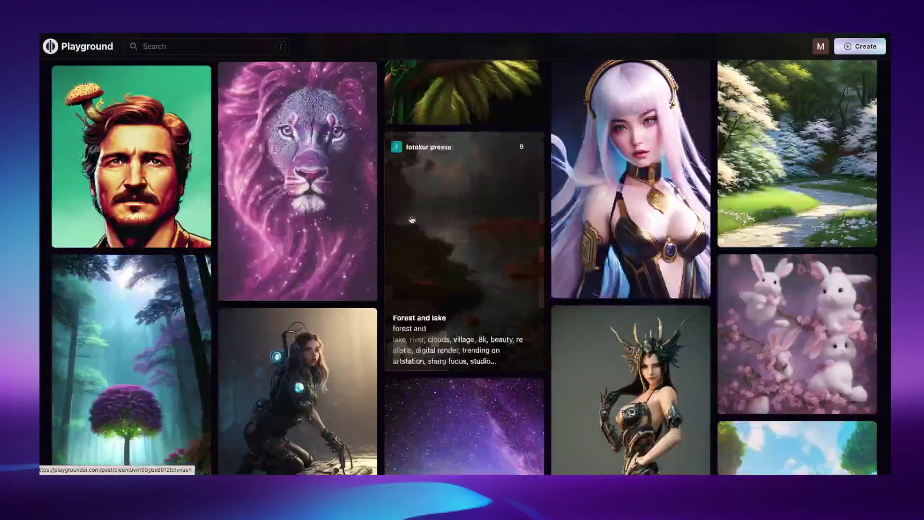
scroll(306, 219, "up", 4)
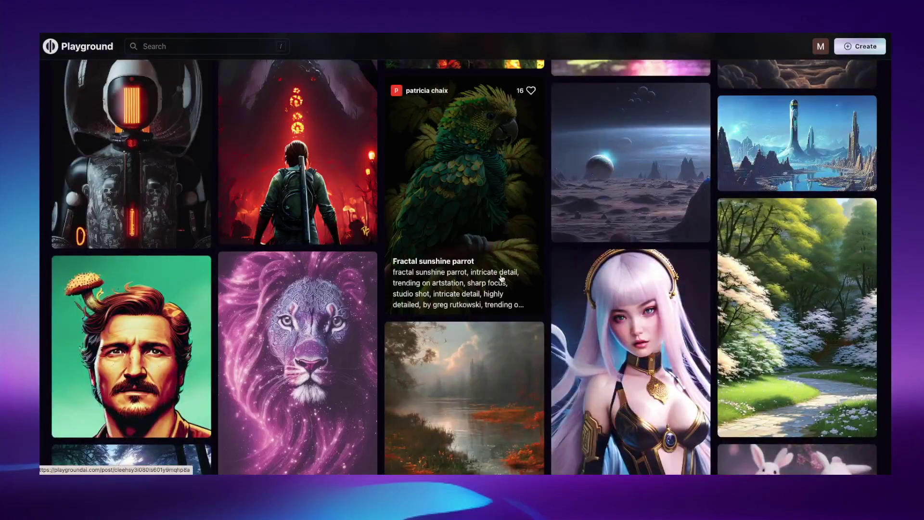
scroll(664, 278, "up", 2)
scroll(664, 278, "down", 7)
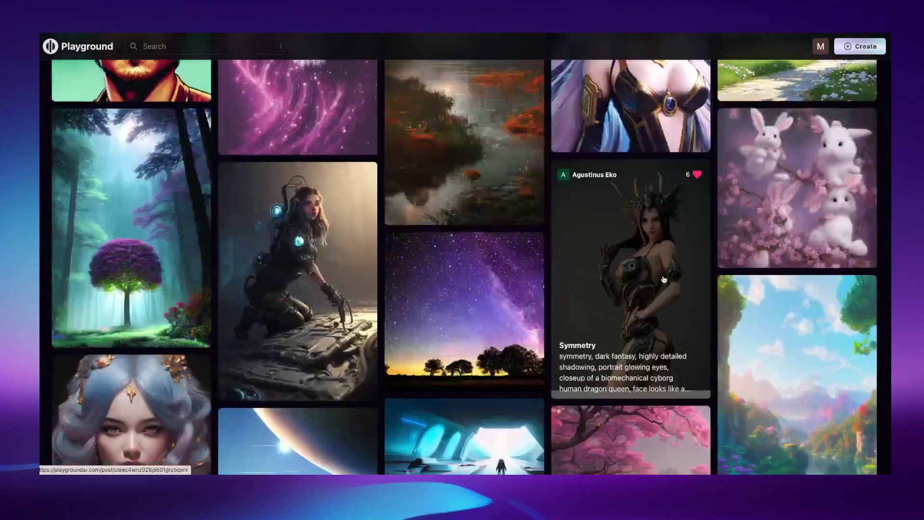
scroll(415, 287, "down", 15)
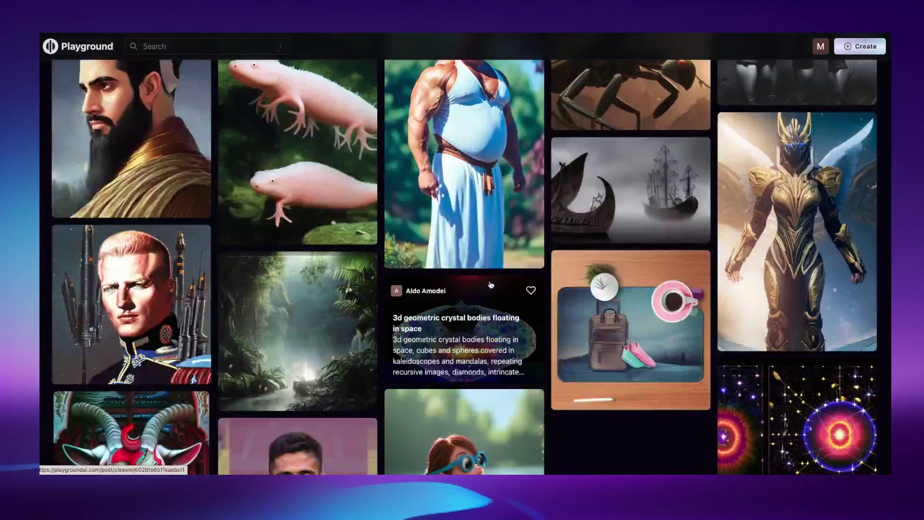
scroll(538, 269, "down", 10)
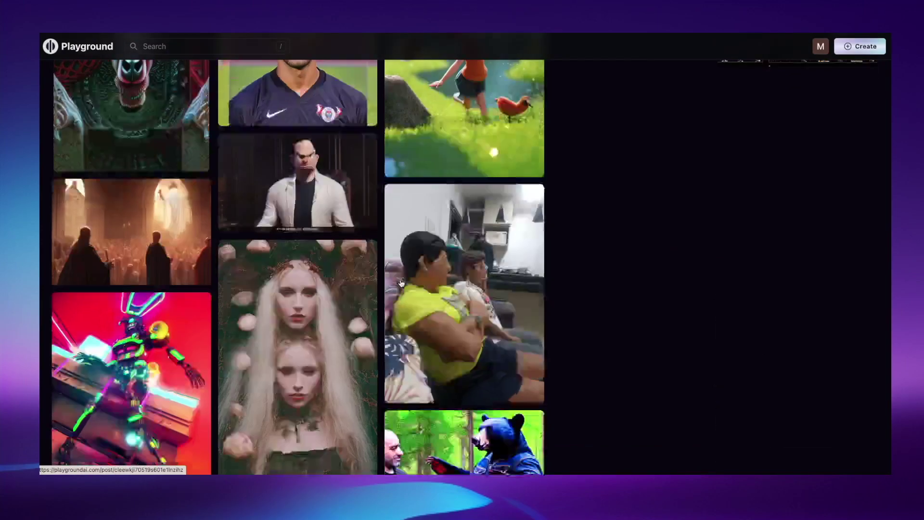
scroll(626, 217, "down", 10)
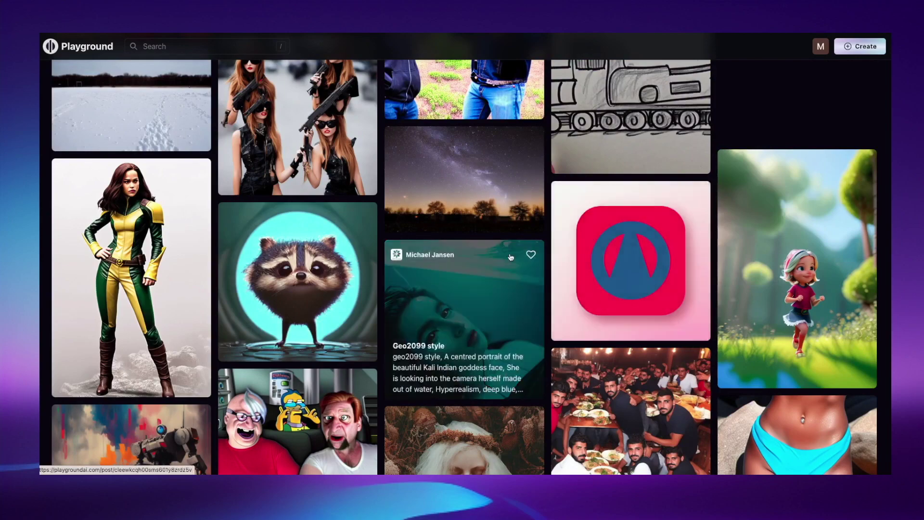
scroll(523, 256, "down", 7)
scroll(552, 251, "down", 4)
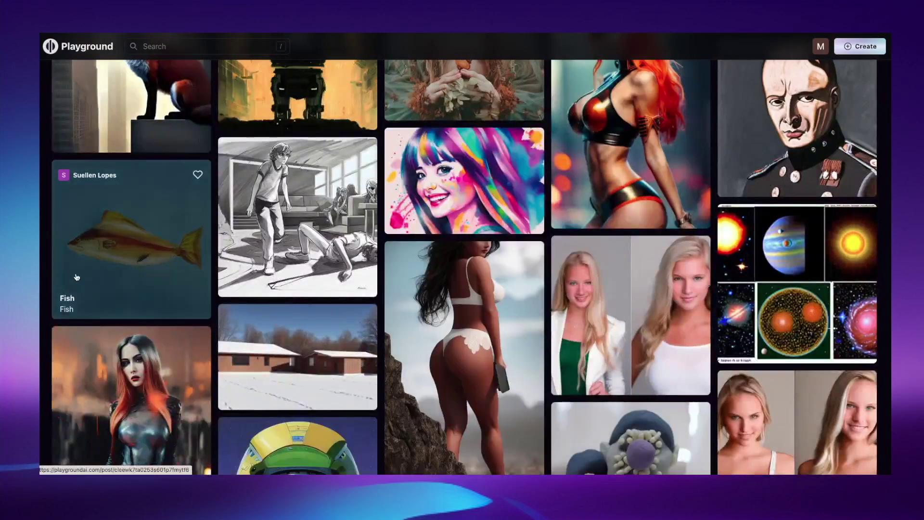
scroll(212, 240, "down", 7)
scroll(315, 231, "down", 15)
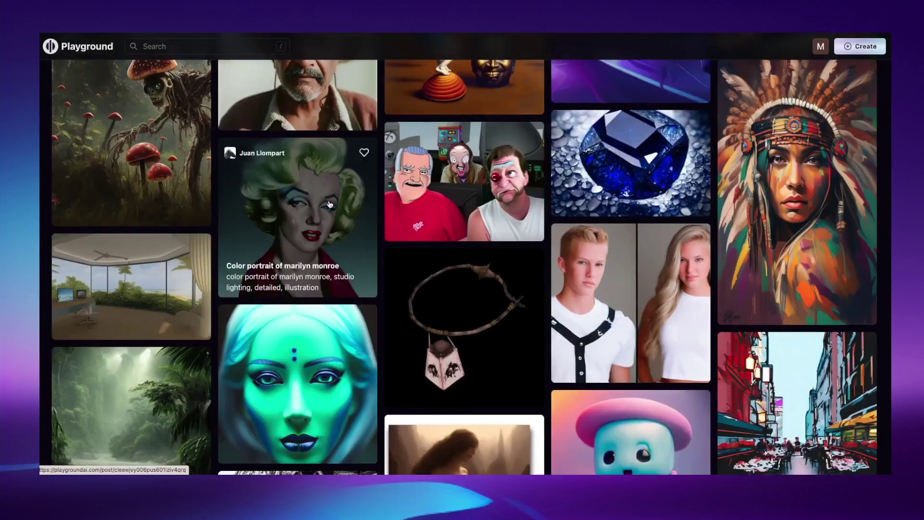
scroll(256, 213, "down", 5)
scroll(450, 242, "down", 5)
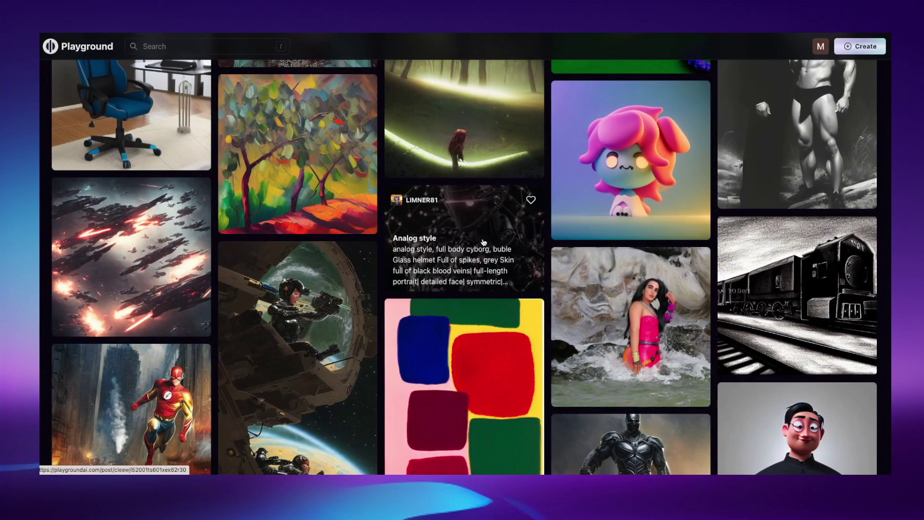
scroll(462, 248, "down", 5)
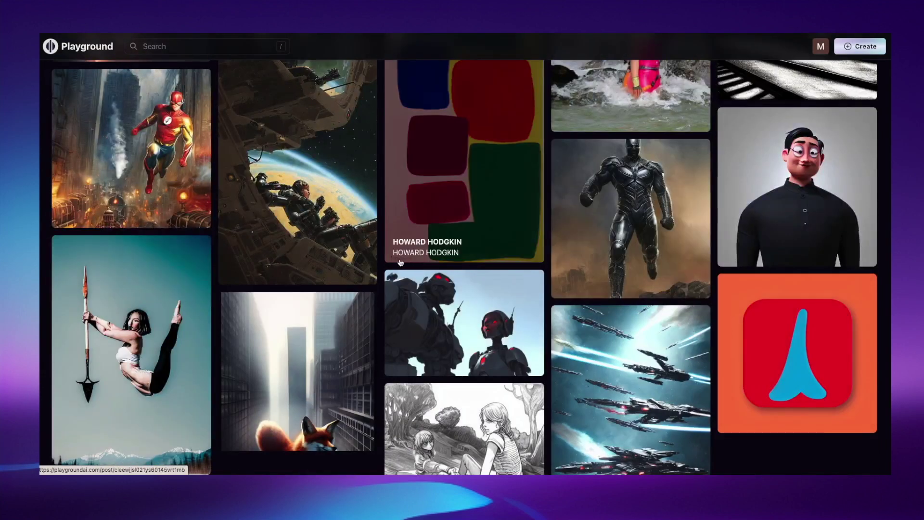
scroll(403, 262, "down", 3)
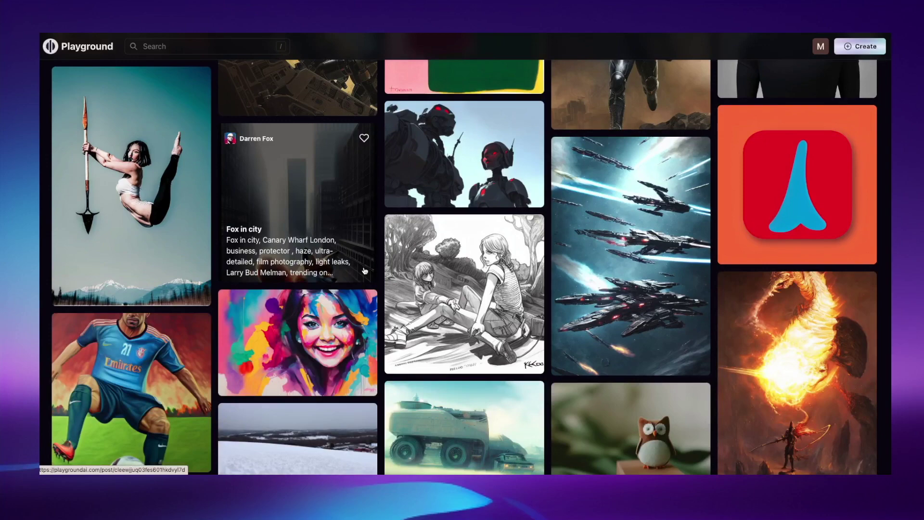
scroll(631, 239, "down", 10)
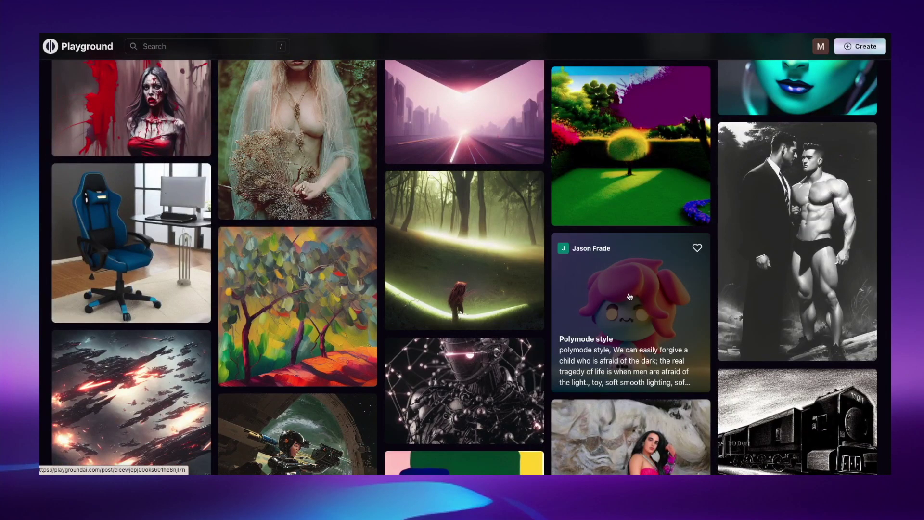
Open the pink-haired toy character image titled "Polymode style", highlight the quote within its prompt and copy the full prompt
left_click(605, 279)
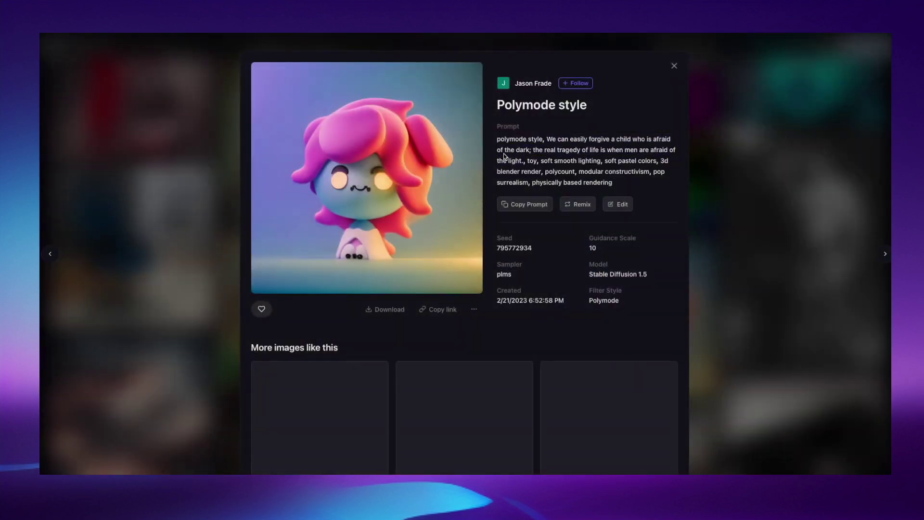
left_click_drag(504, 157, 547, 139)
left_click(515, 135)
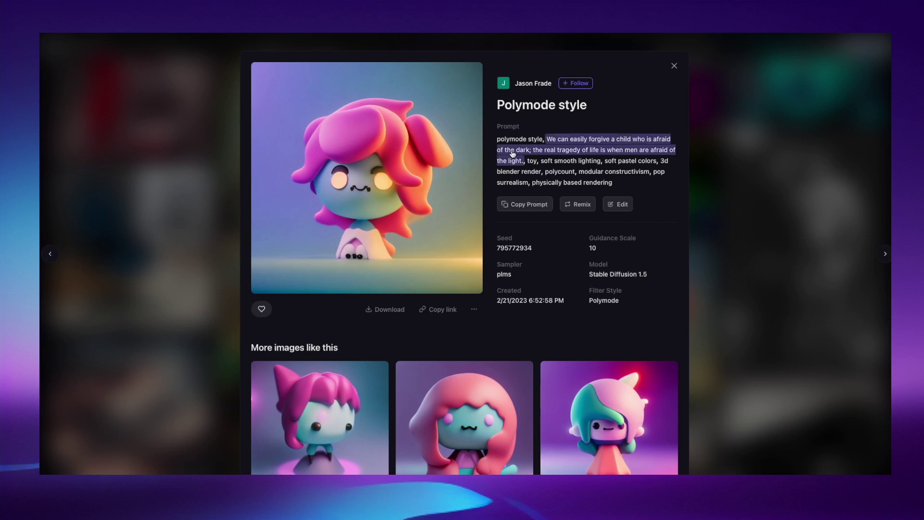
left_click(522, 204)
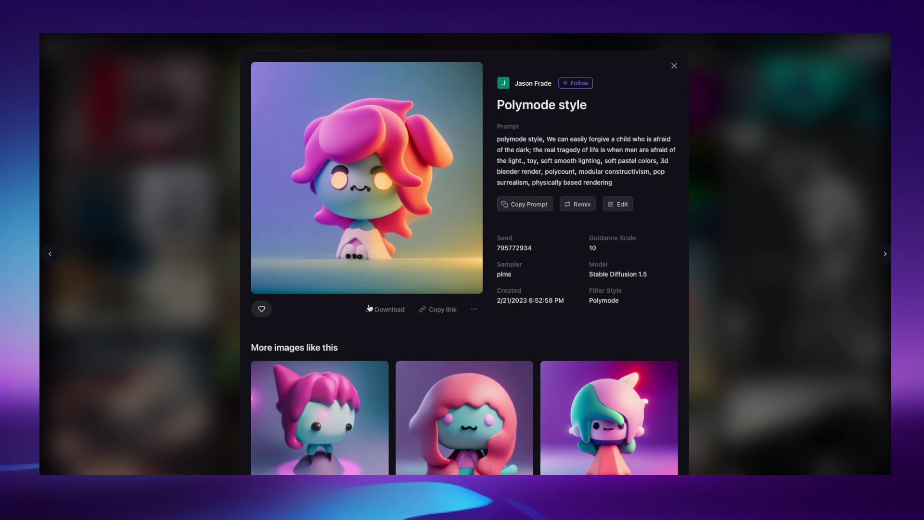
Download the "Polymode style" image and look through the similar images listed under its details
left_click(385, 309)
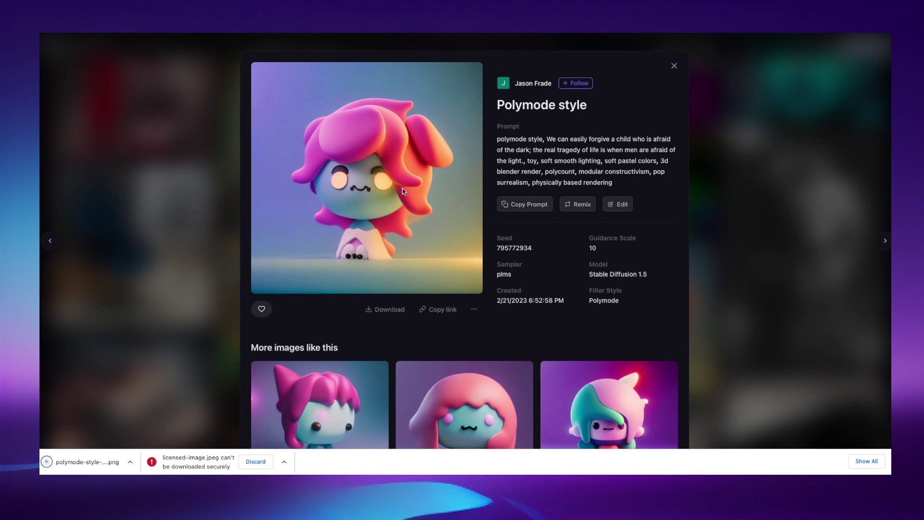
scroll(395, 186, "down", 5)
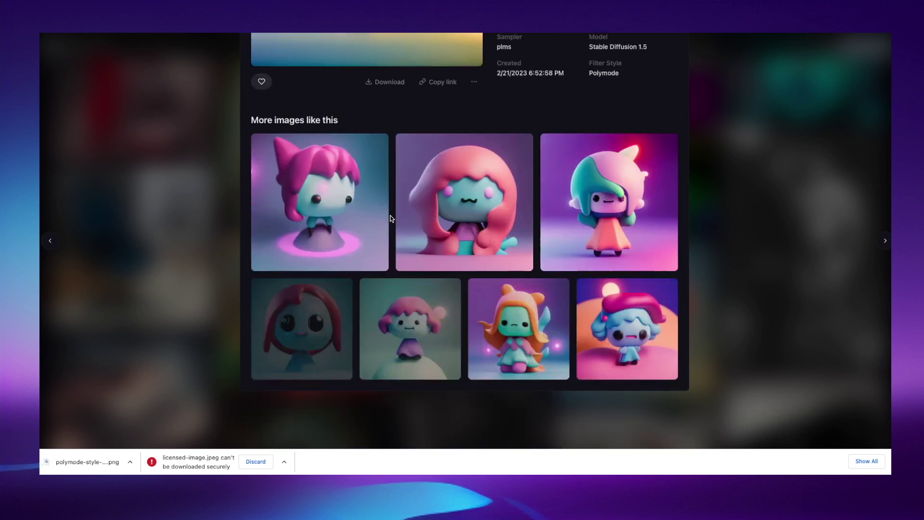
scroll(466, 263, "up", 5)
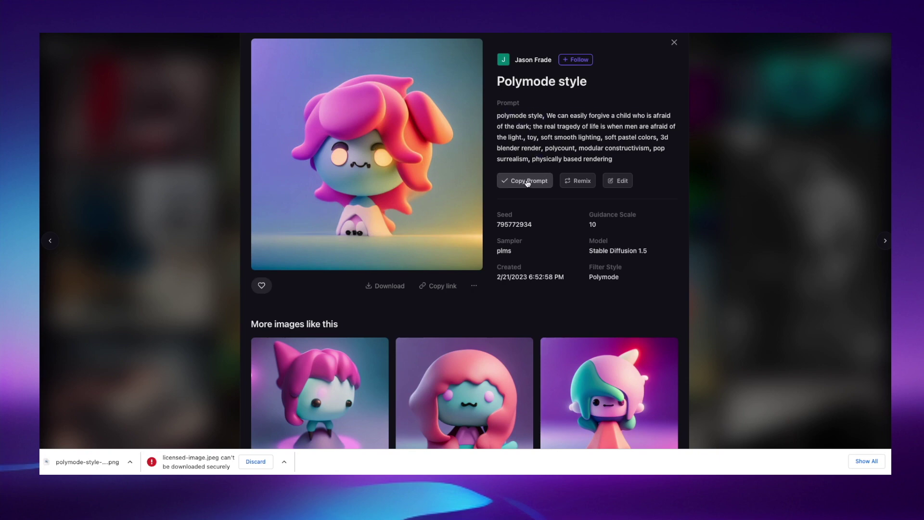
Remix the "Polymode style" image with Private Session enabled and generate a new picture from its prompt
left_click(576, 182)
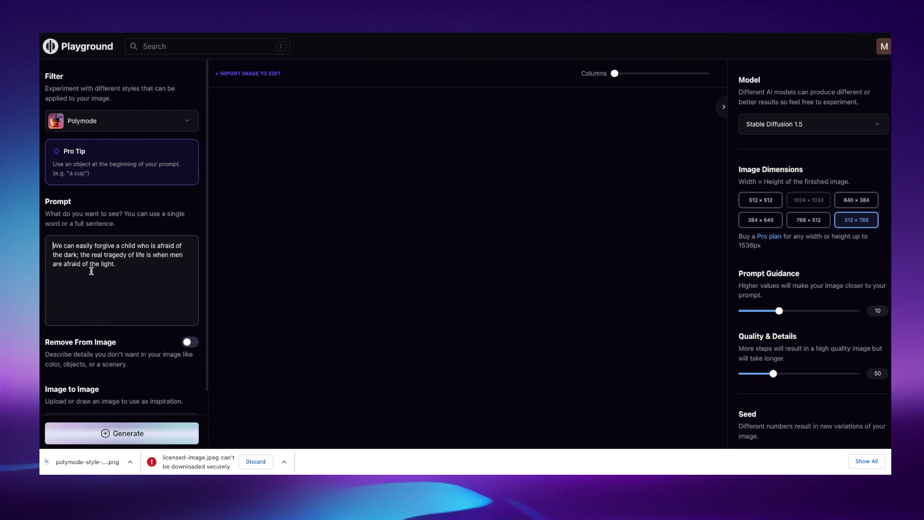
scroll(767, 393, "down", 5)
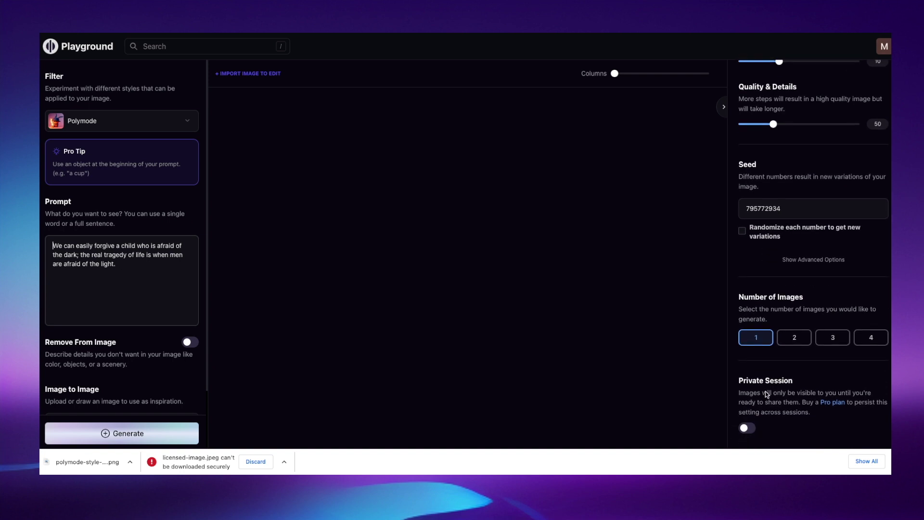
left_click(747, 428)
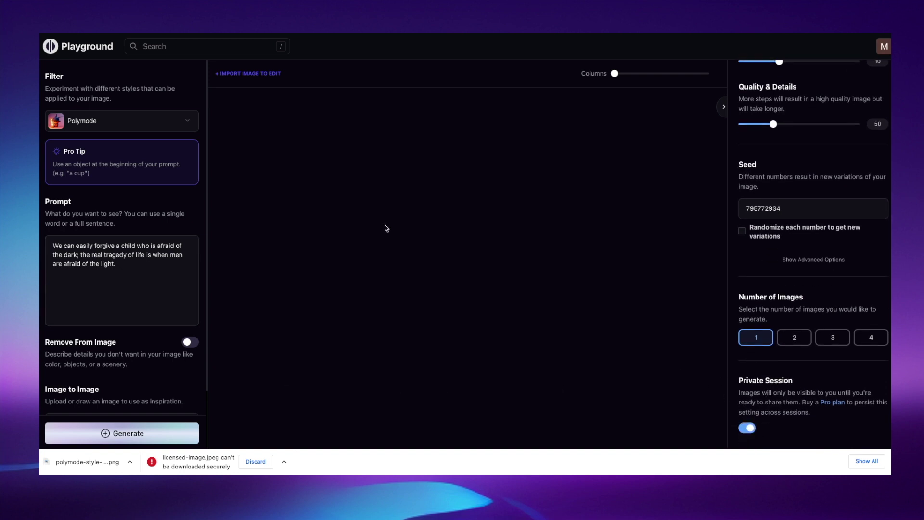
left_click(118, 432)
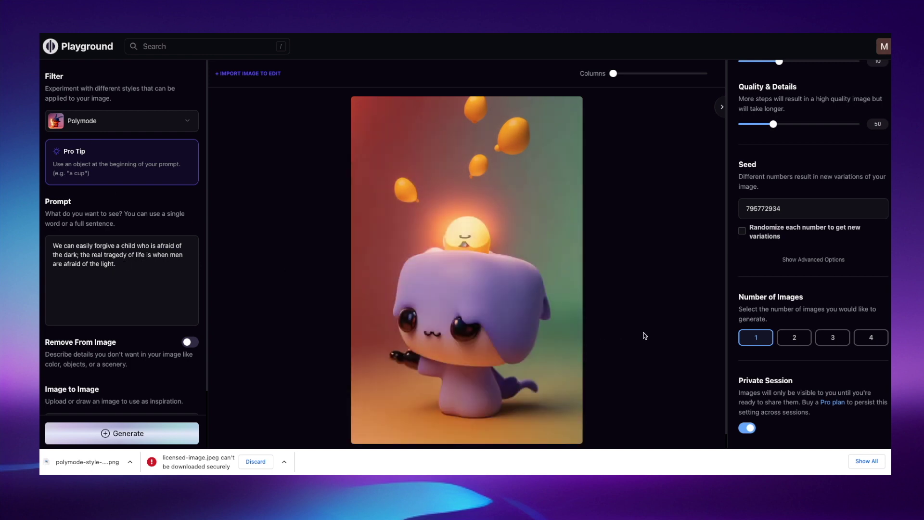
Select and copy the whole prompt text "We can easily forgive a child who is afraid of the dark..."
mouse_move(492, 267)
left_click_drag(128, 266, 45, 246)
key("ctrl+c")
left_click(62, 251)
left_click(115, 266)
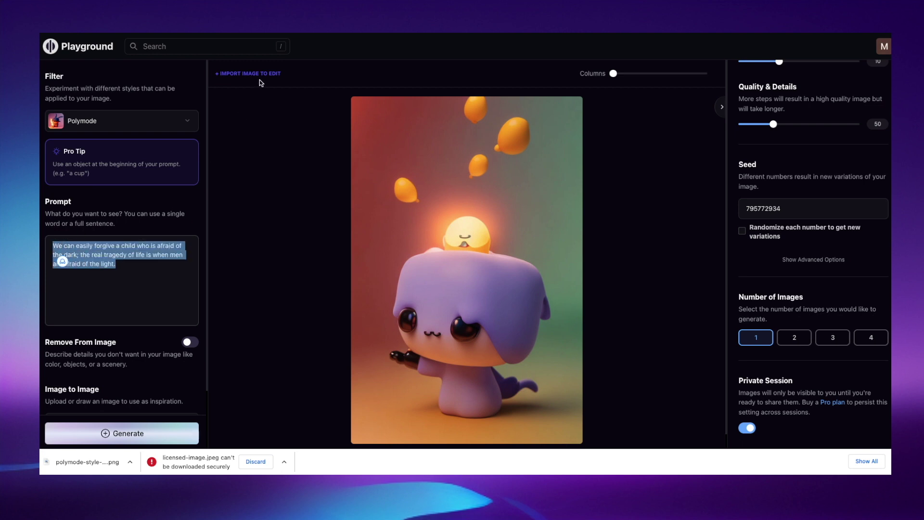
Search Google for "translate" in a new browser tab and translate the copied prompt into Portuguese
key("ctrl+t")
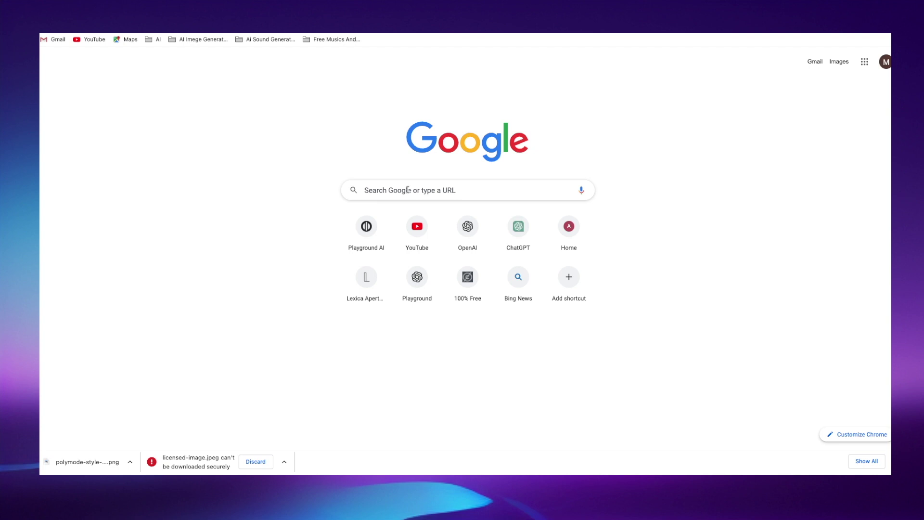
left_click(405, 190)
type("translate")
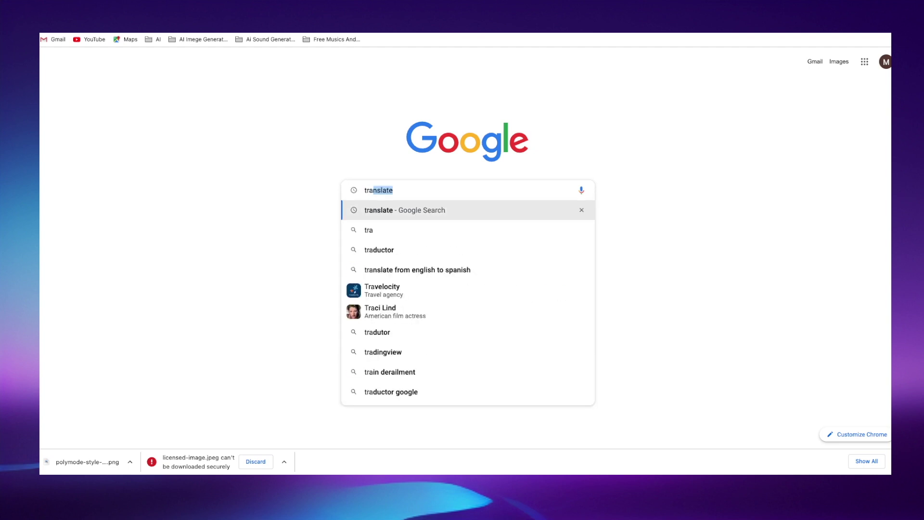
left_click(418, 216)
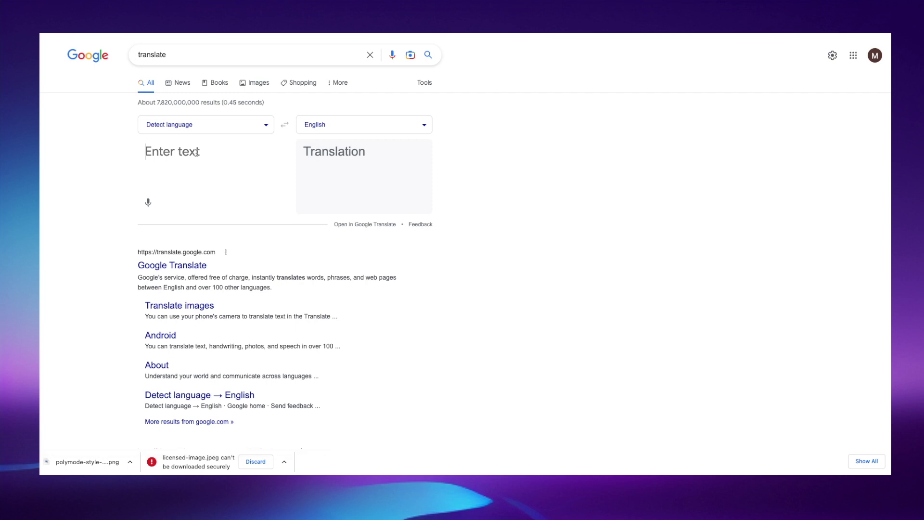
key("ctrl+v")
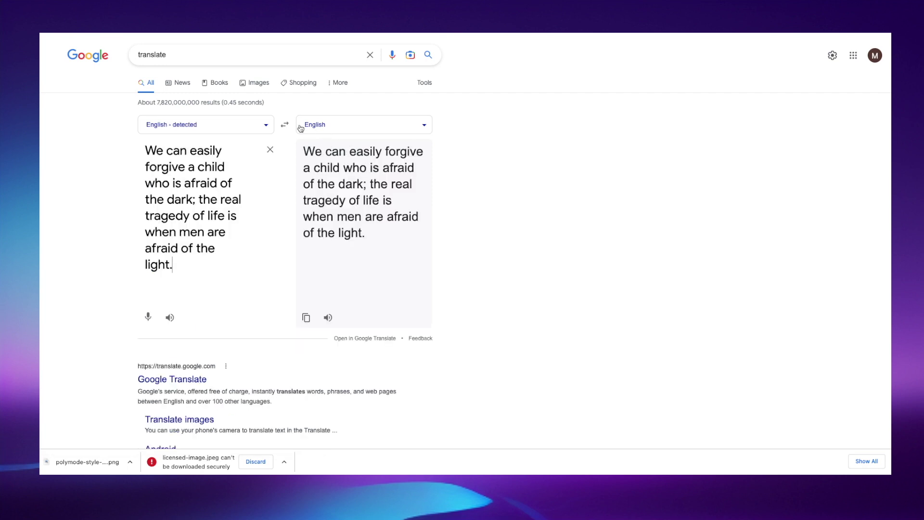
left_click(331, 129)
left_click(375, 192)
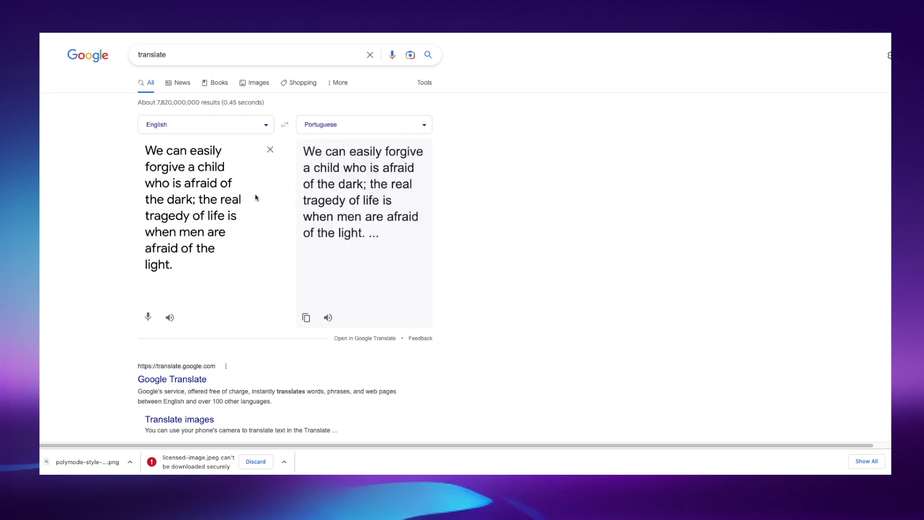
Highlight the Portuguese translation to read it, dismiss its context options and return to the prompt in Playground
left_click_drag(409, 253, 303, 149)
right_click(316, 156)
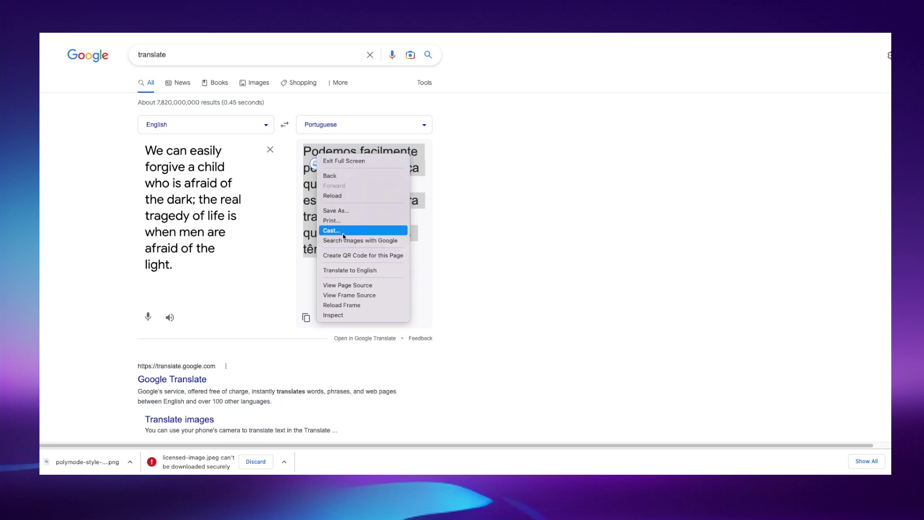
left_click(291, 154)
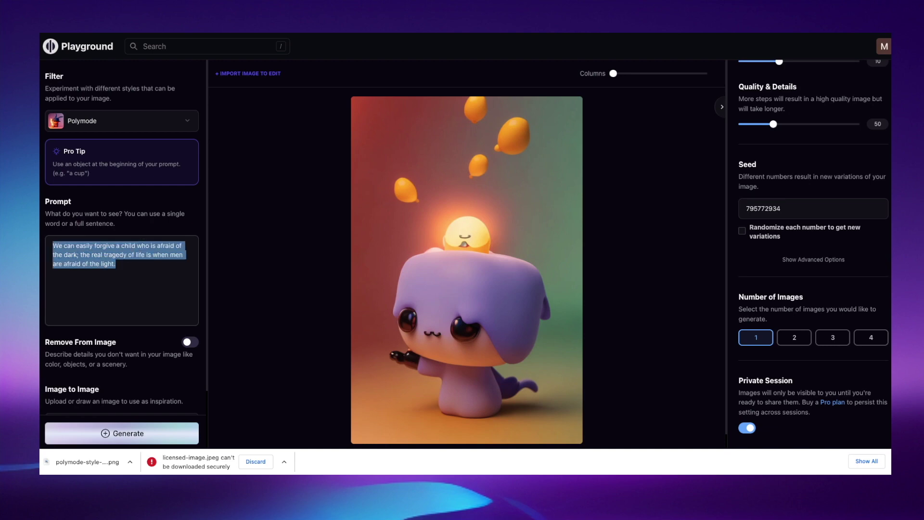
left_click(115, 264)
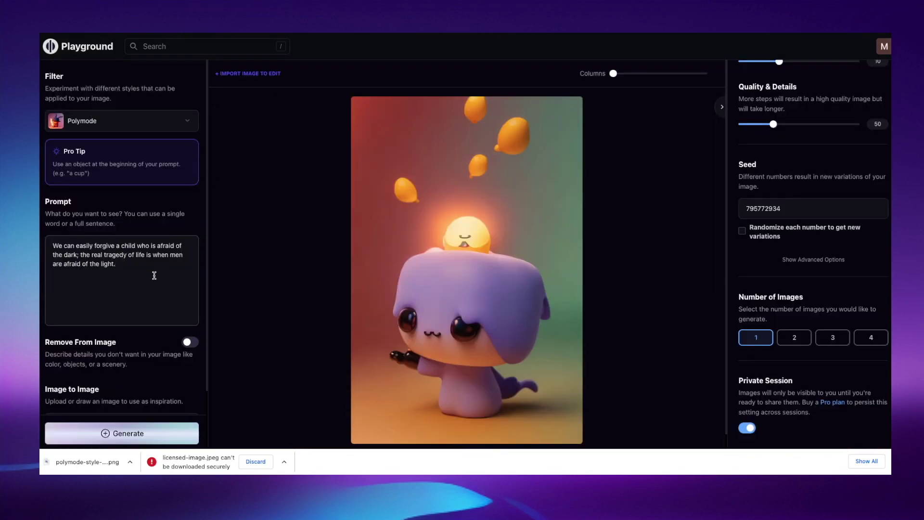
Replace the whole prompt with its Portuguese translation and try to generate an image from it
key("ctrl+a")
key("ctrl+v")
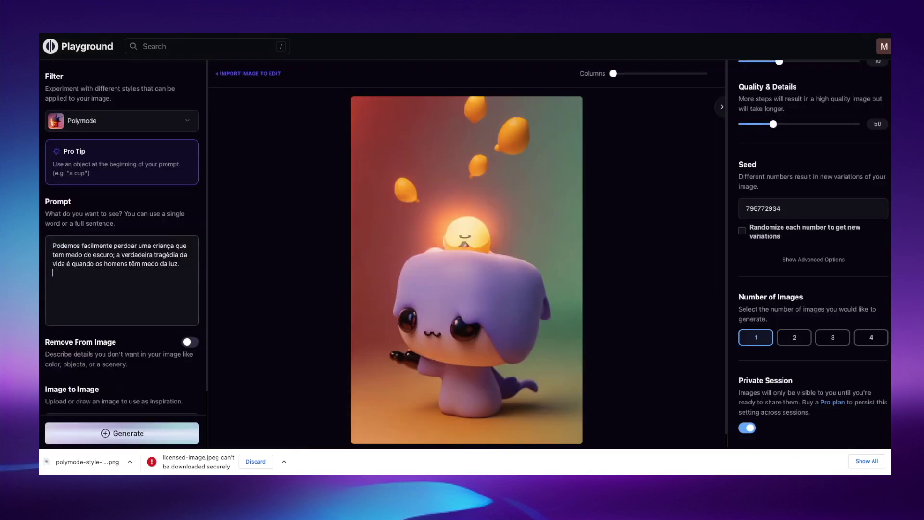
left_click(158, 434)
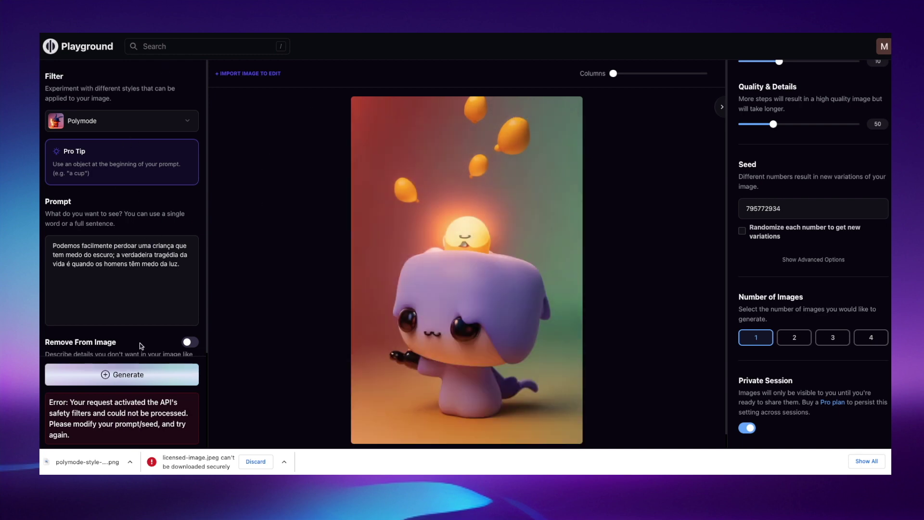
scroll(322, 289, "down", 1)
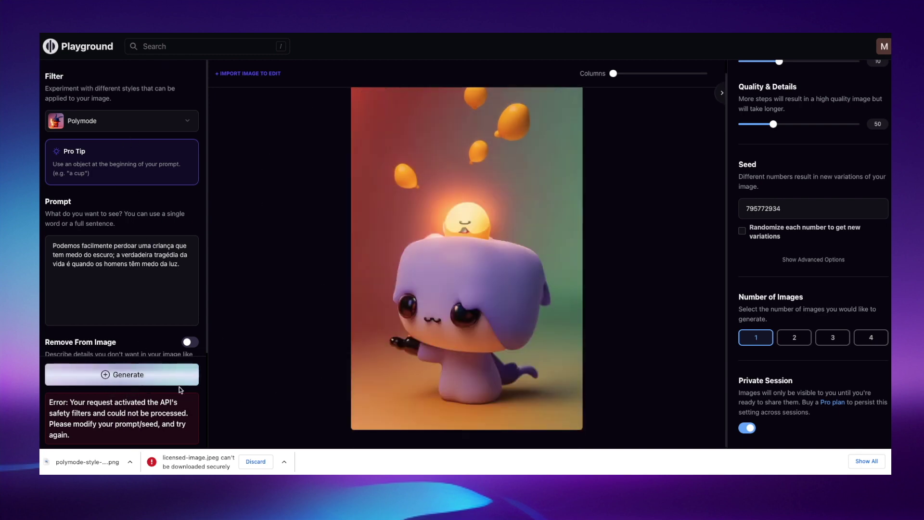
left_click(140, 380)
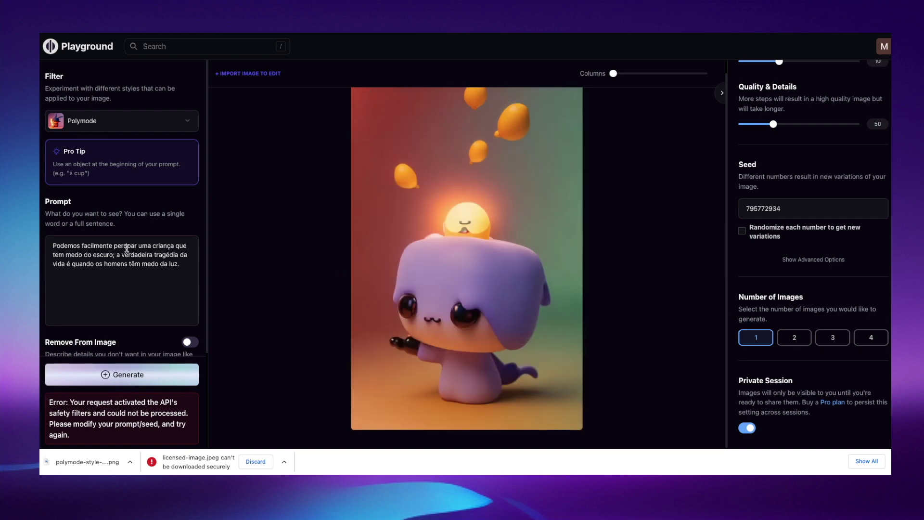
Delete the word "criança" from the Portuguese prompt and generate an image again
left_click_drag(153, 246, 172, 247)
key("BackSpace")
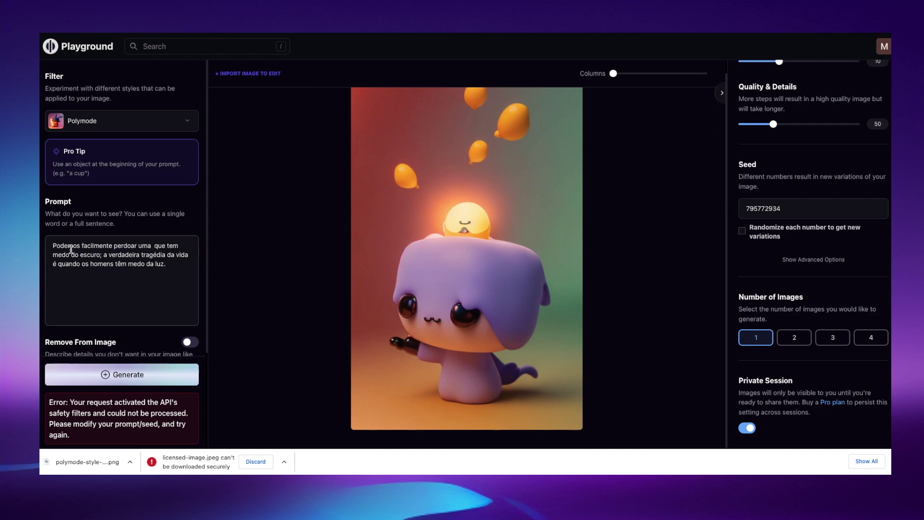
left_click_drag(74, 246, 123, 245)
left_click(89, 253)
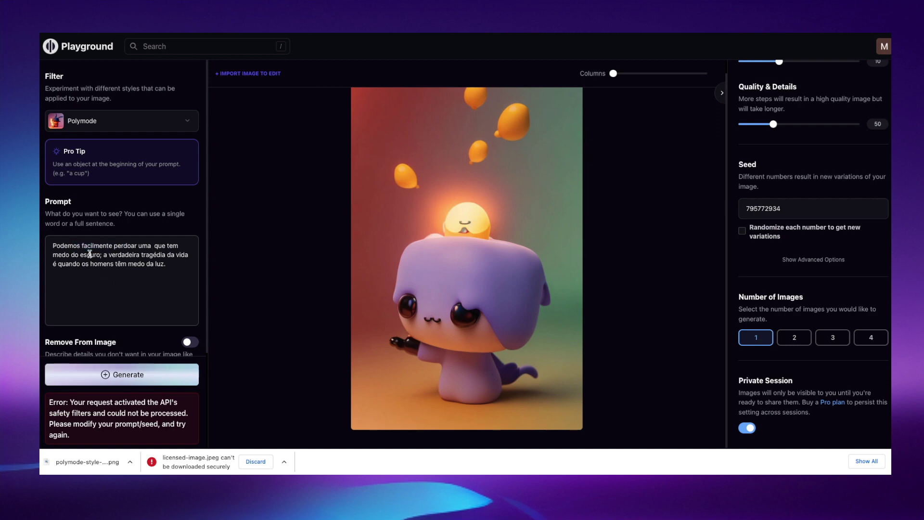
left_click(124, 380)
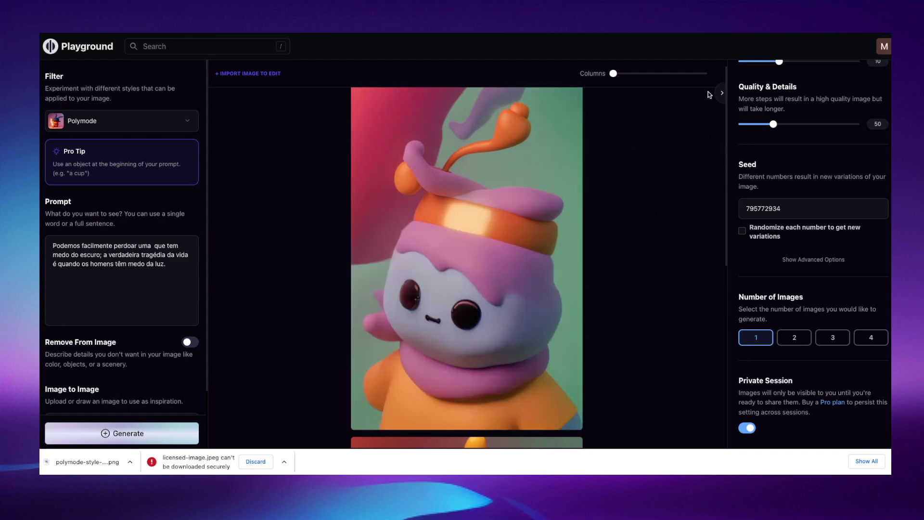
Compare the image generated from the Portuguese prompt with the one from the English prompt, rereading the prompt text
mouse_move(478, 154)
mouse_move(457, 269)
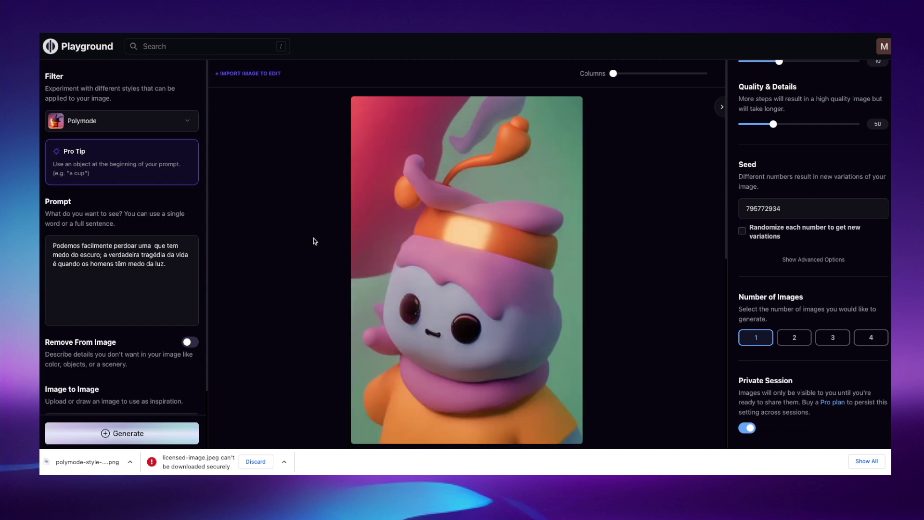
scroll(272, 260, "down", 1)
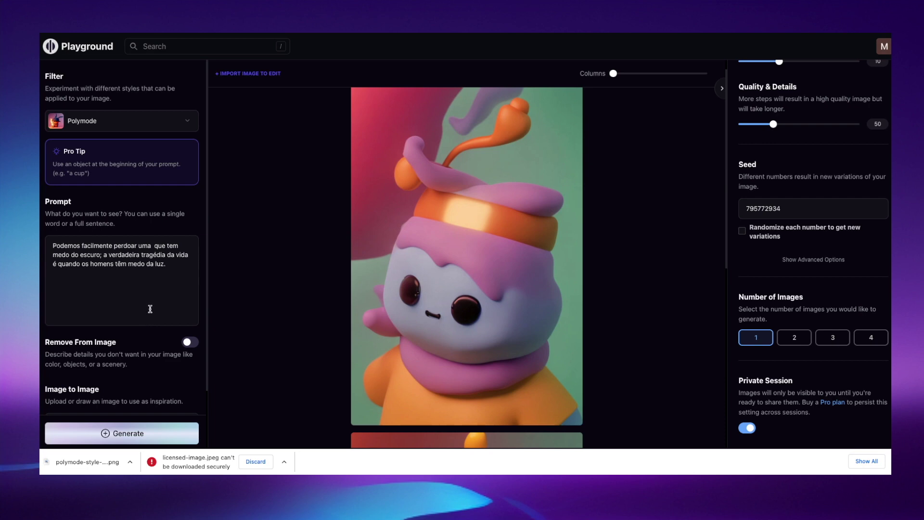
left_click_drag(151, 276, 41, 243)
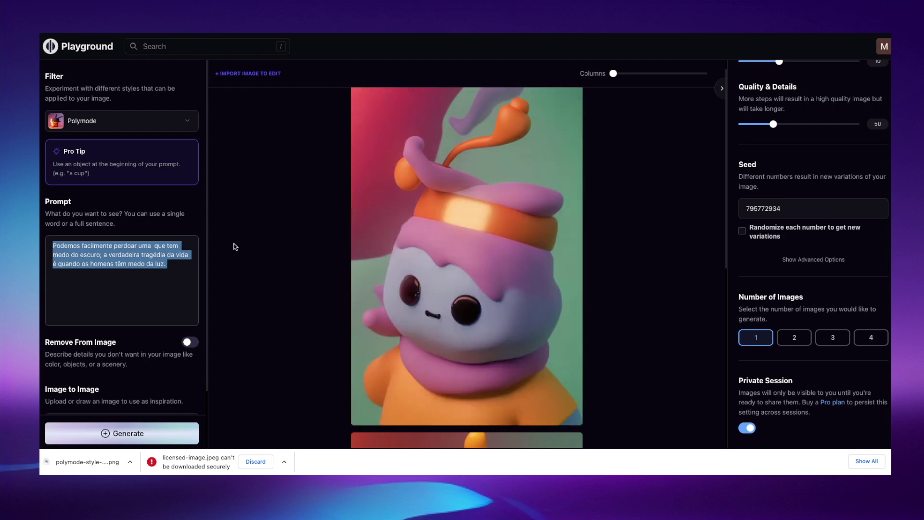
left_click(180, 262)
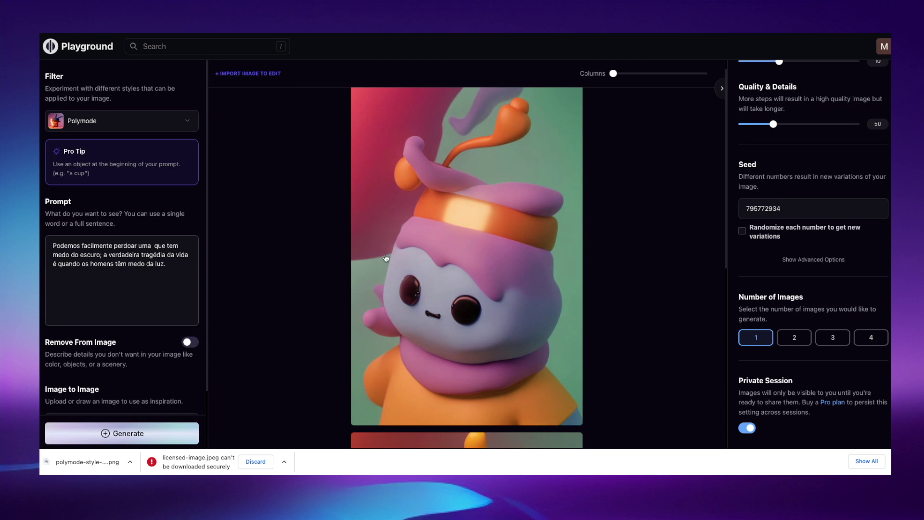
scroll(462, 316, "down", 7)
scroll(505, 288, "up", 7)
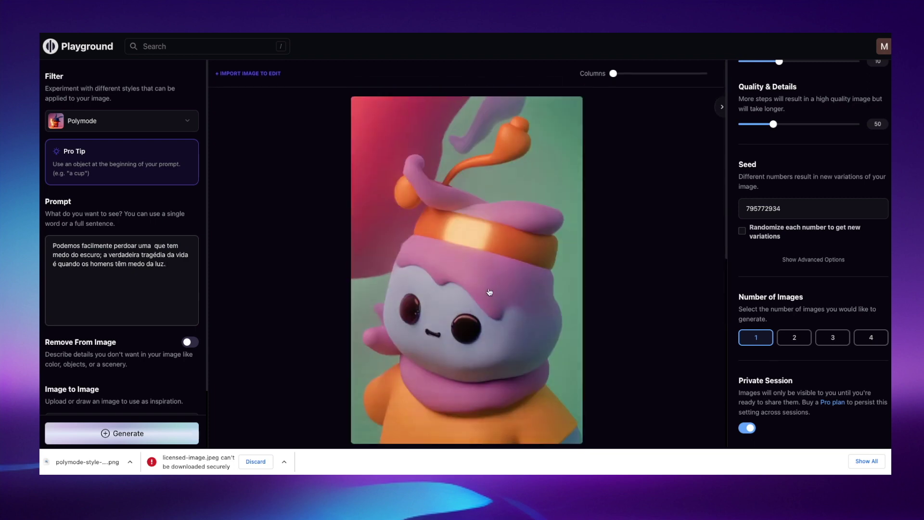
scroll(498, 266, "down", 7)
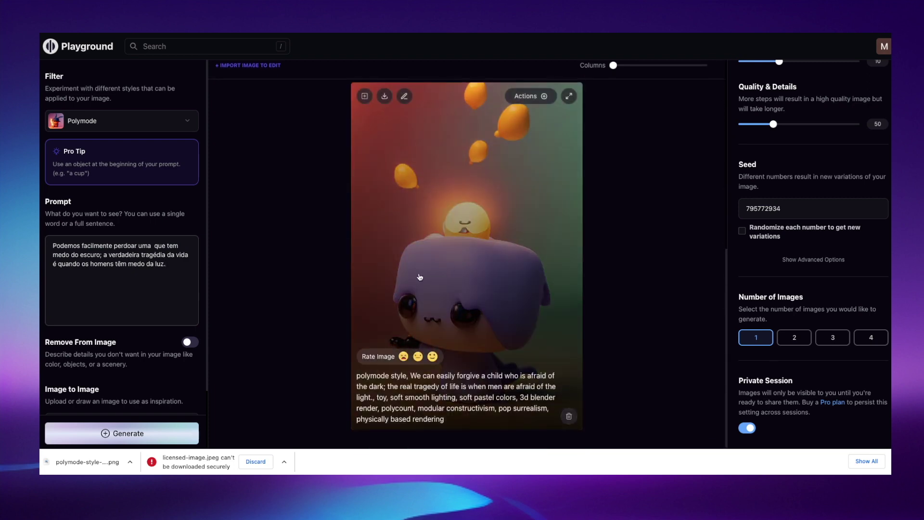
scroll(236, 255, "up", 3)
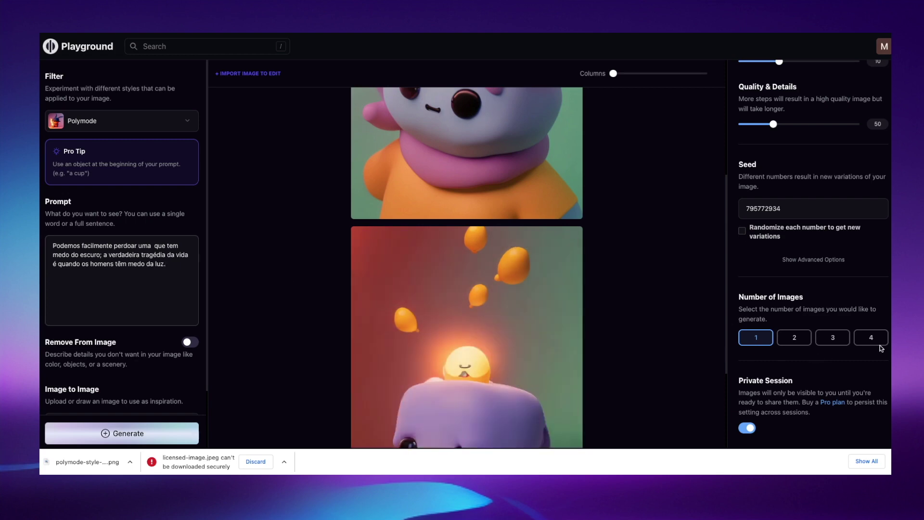
Set the number of images to 4, comparing the seed randomization setting with that for a single image
left_click(874, 341)
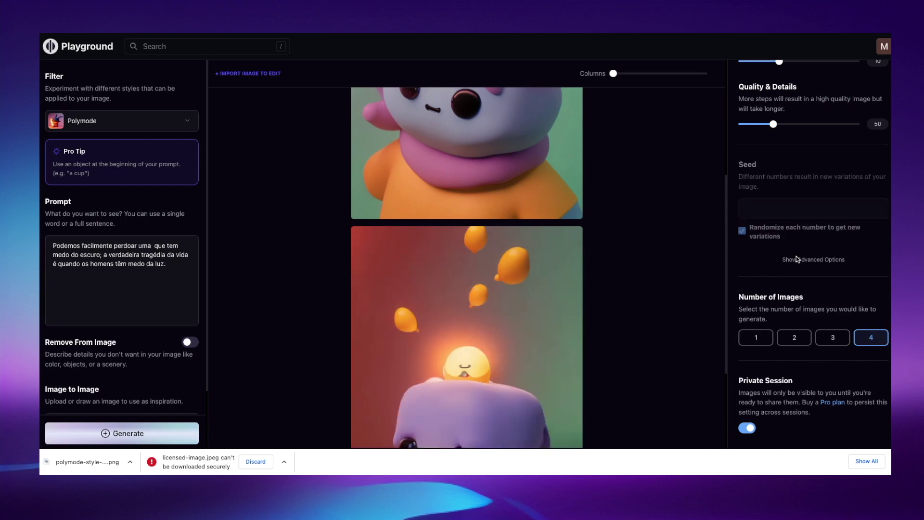
scroll(447, 219, "down", 10)
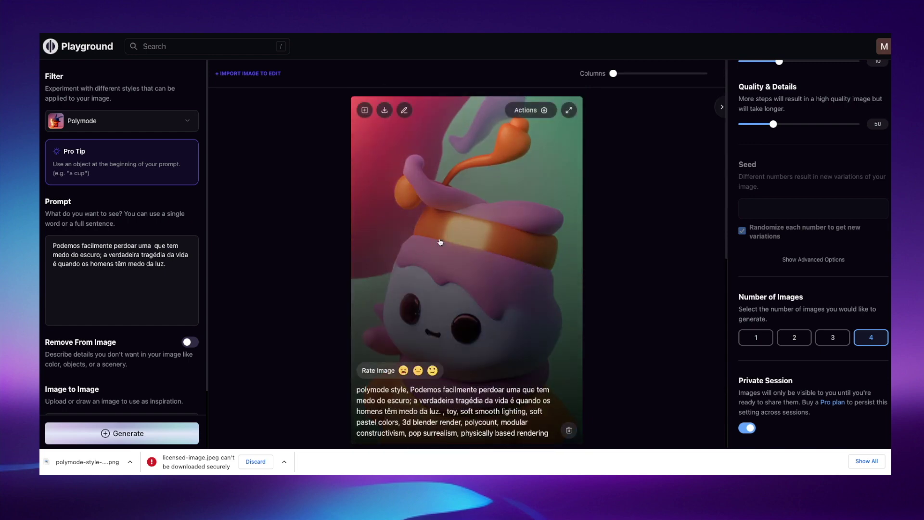
scroll(483, 230, "down", 8)
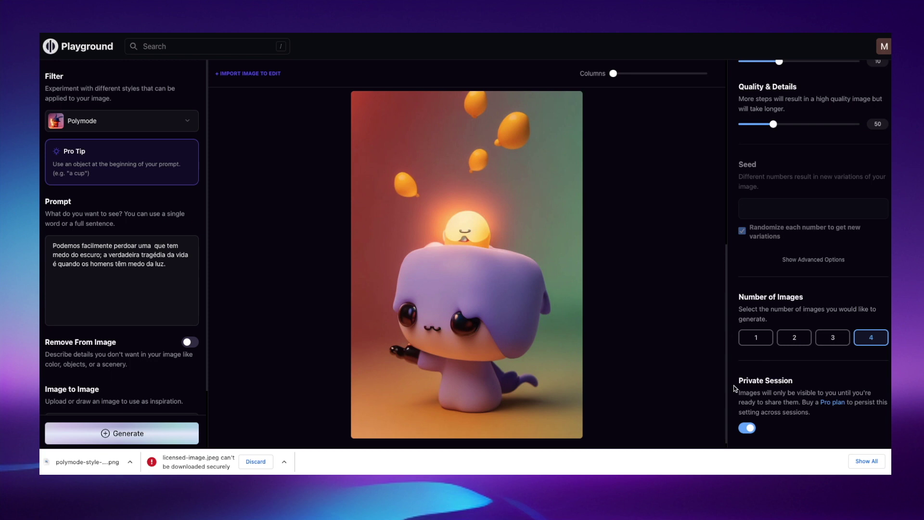
left_click(742, 231)
left_click(761, 337)
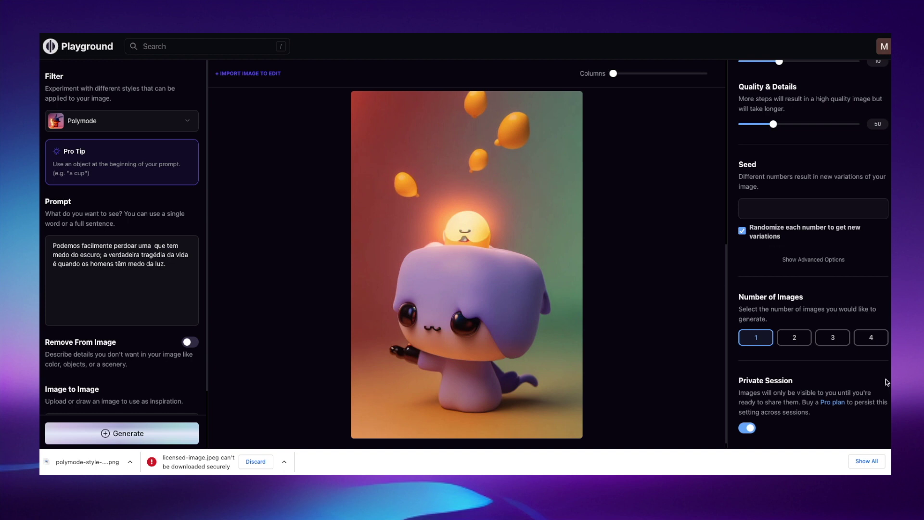
left_click(870, 340)
Show the advanced options, review the available samplers and generate four images with pndm (plms)
left_click(825, 260)
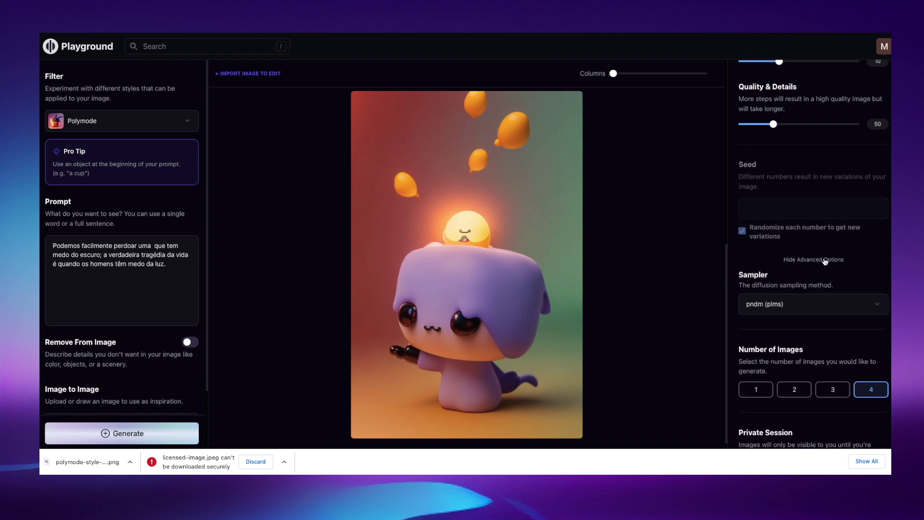
left_click(749, 308)
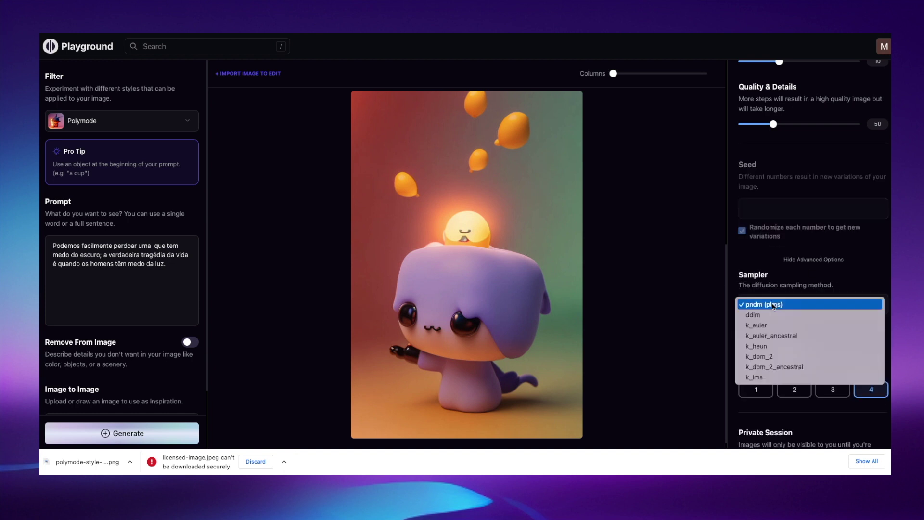
left_click(674, 270)
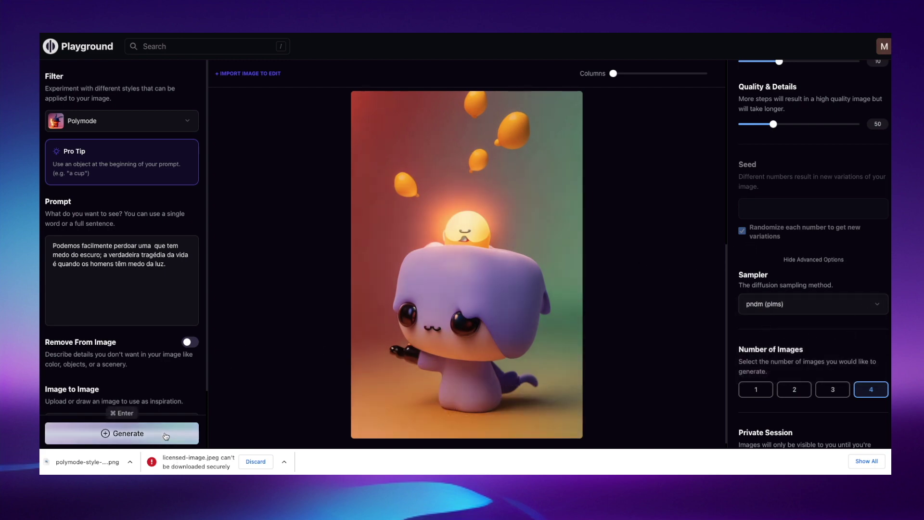
left_click(124, 433)
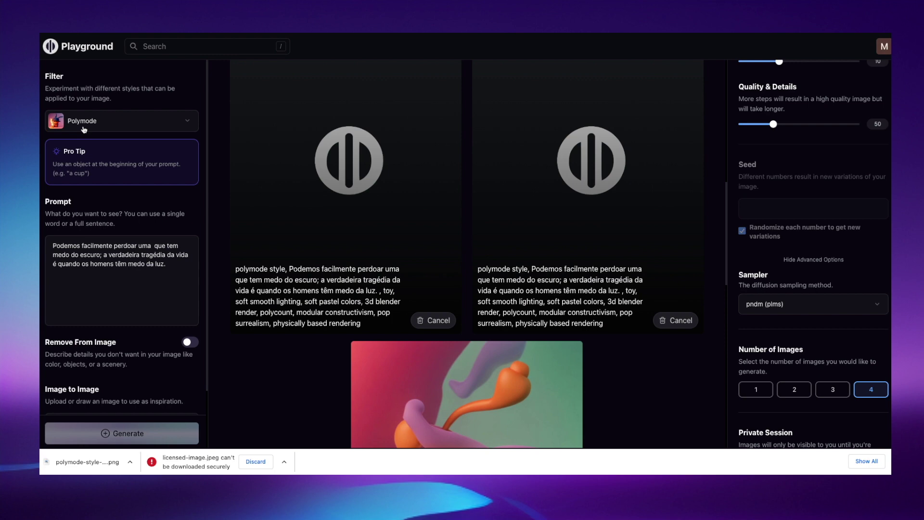
scroll(299, 194, "down", 7)
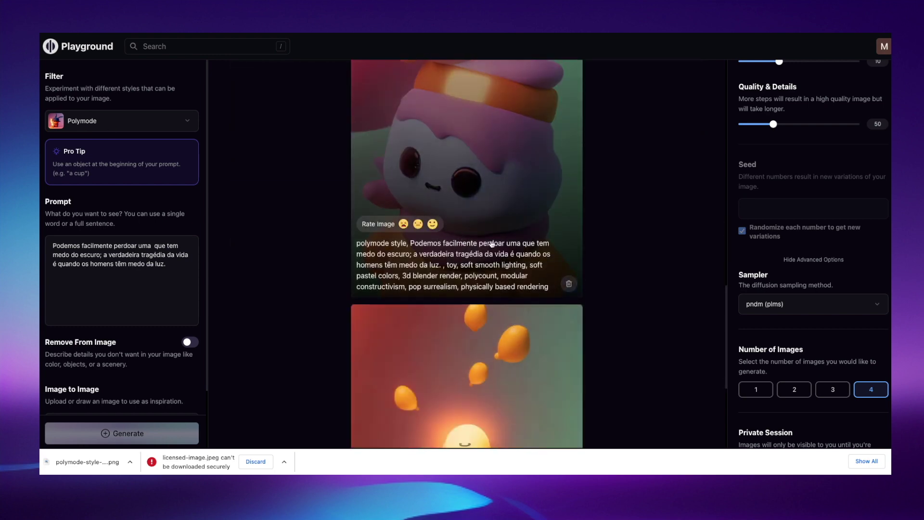
scroll(481, 240, "up", 7)
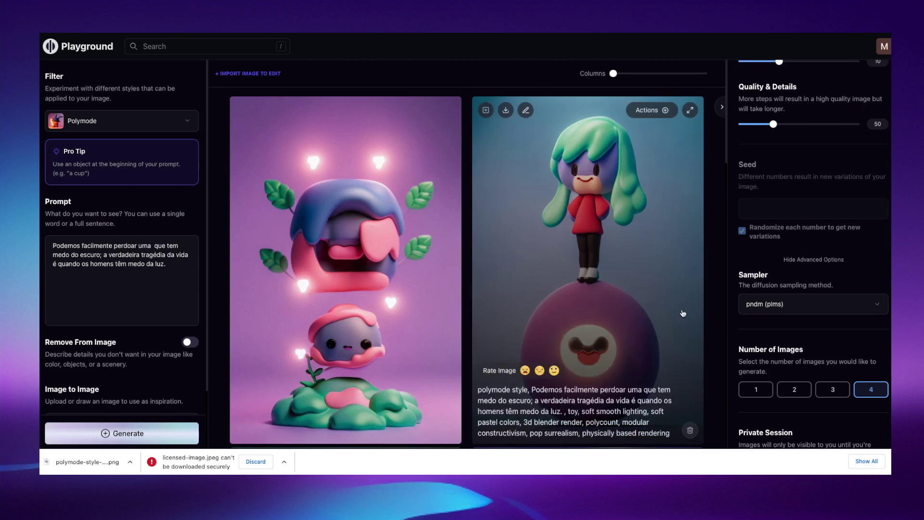
Generate another set of four images with the k_euler sampler and look through the results
left_click(784, 310)
left_click(777, 324)
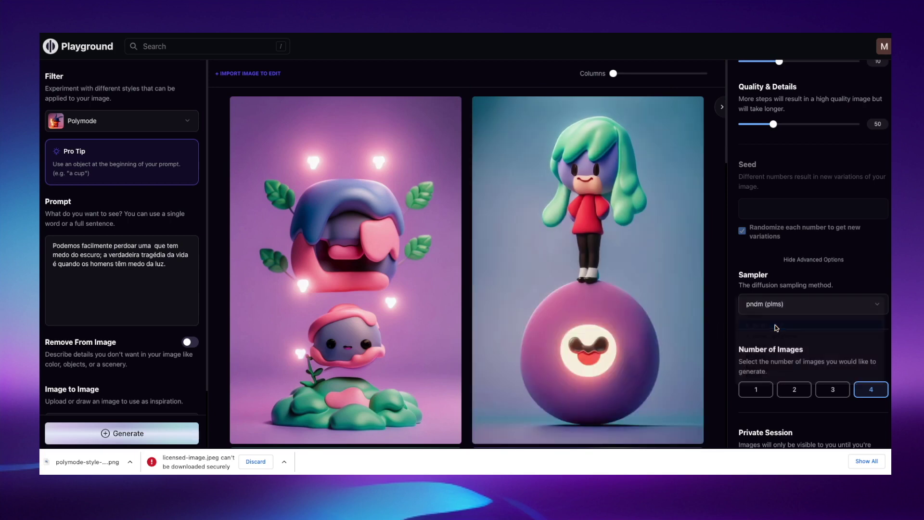
left_click(156, 435)
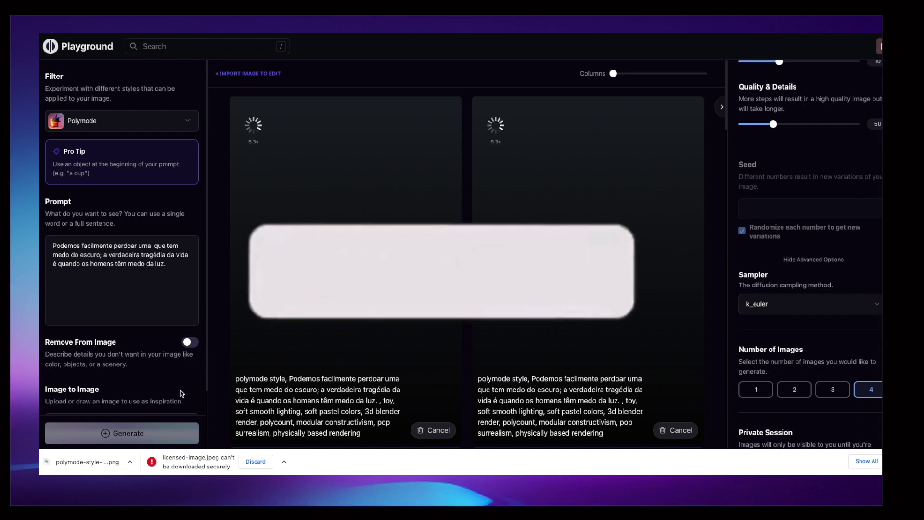
mouse_move(243, 365)
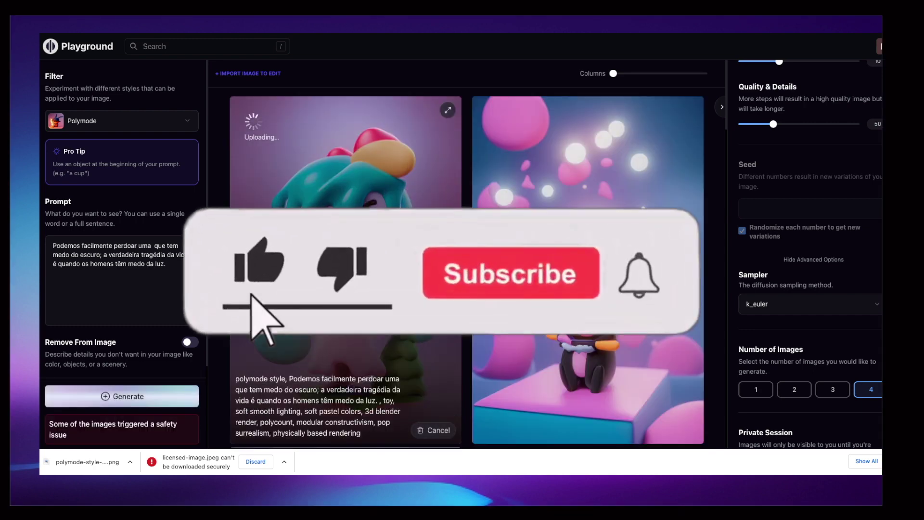
scroll(346, 279, "down", 2)
scroll(345, 279, "up", 2)
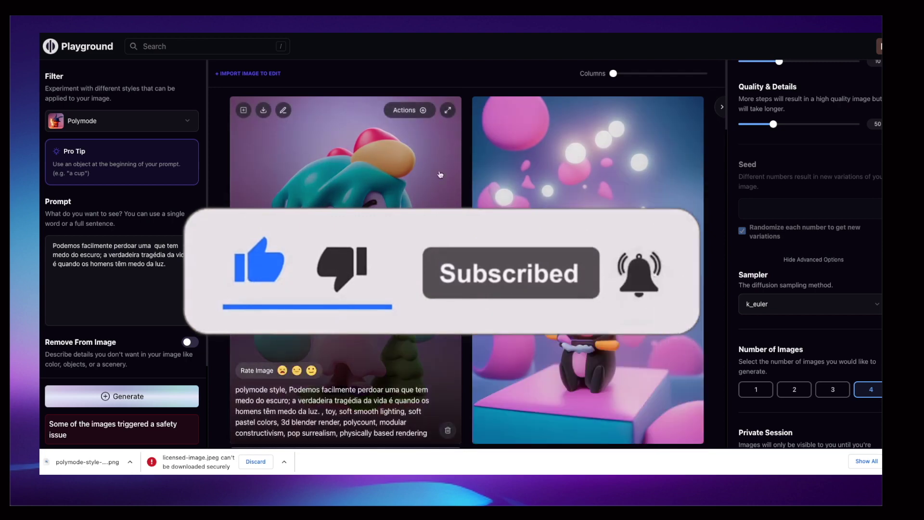
scroll(513, 274, "down", 5)
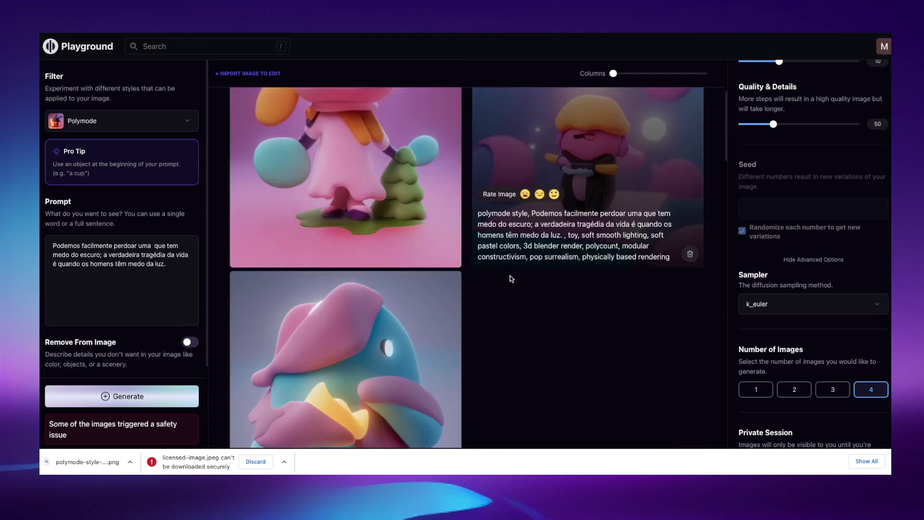
scroll(496, 283, "up", 4)
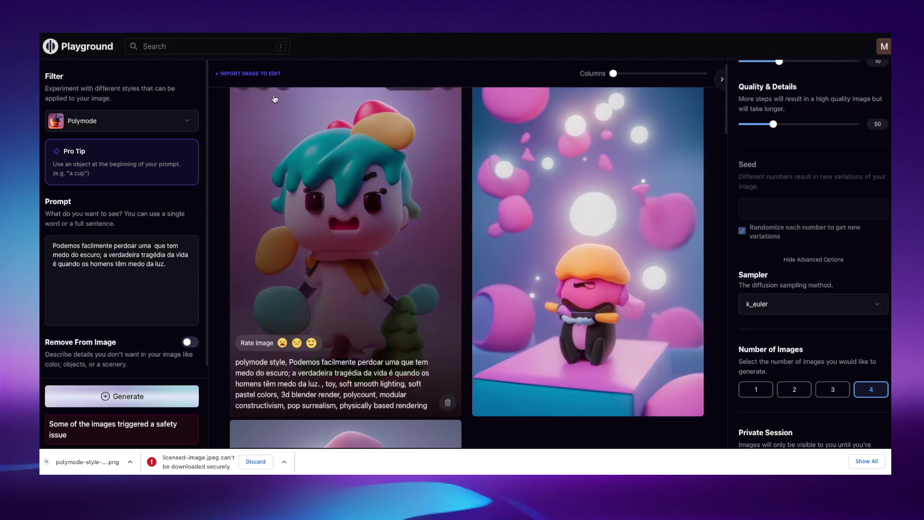
Create variations of the teal-haired character image and compare them with the earlier generated images
scroll(233, 103, "up", 1)
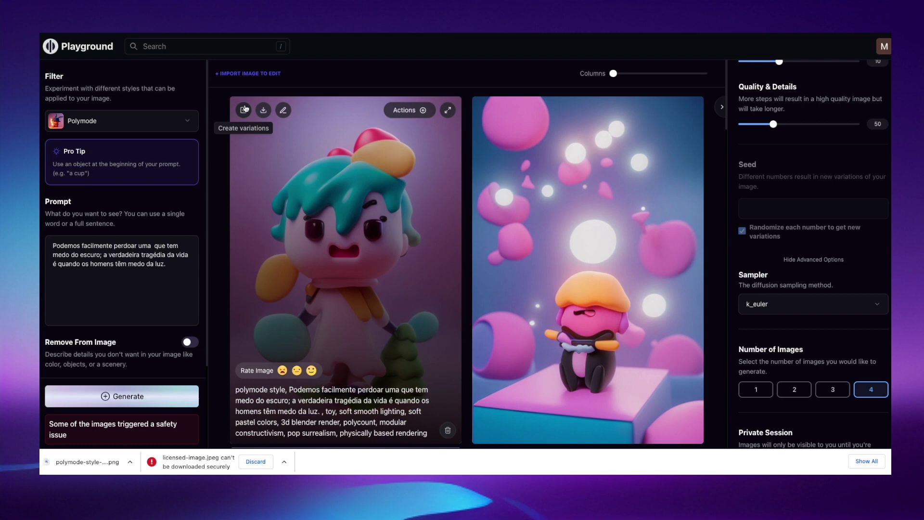
left_click(244, 109)
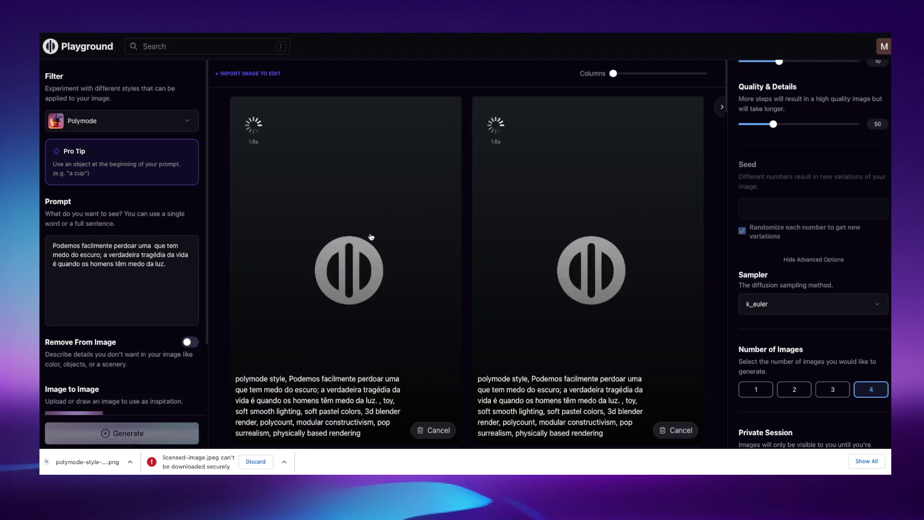
scroll(371, 237, "down", 7)
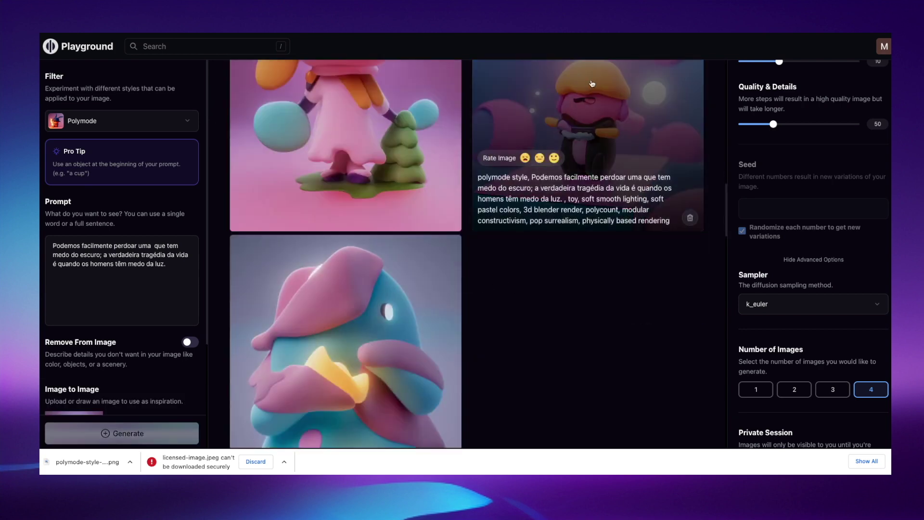
scroll(371, 268, "down", 4)
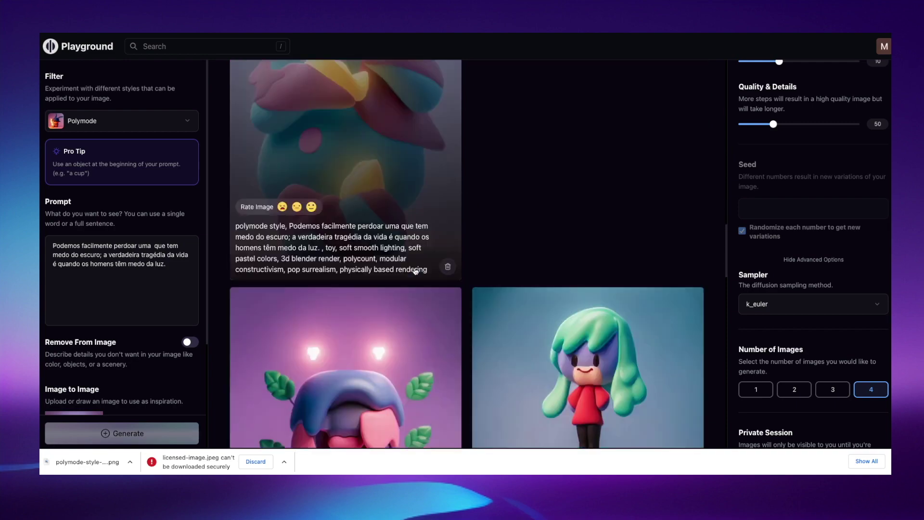
scroll(415, 270, "down", 6)
scroll(409, 255, "up", 10)
scroll(407, 250, "up", 3)
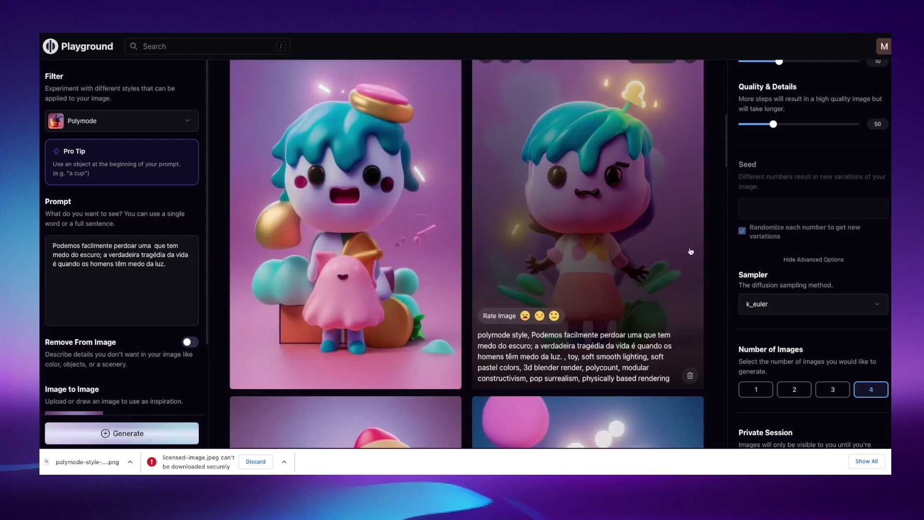
Generate four images with the k_euler_ancestral sampler and look through the results
scroll(363, 243, "up", 8)
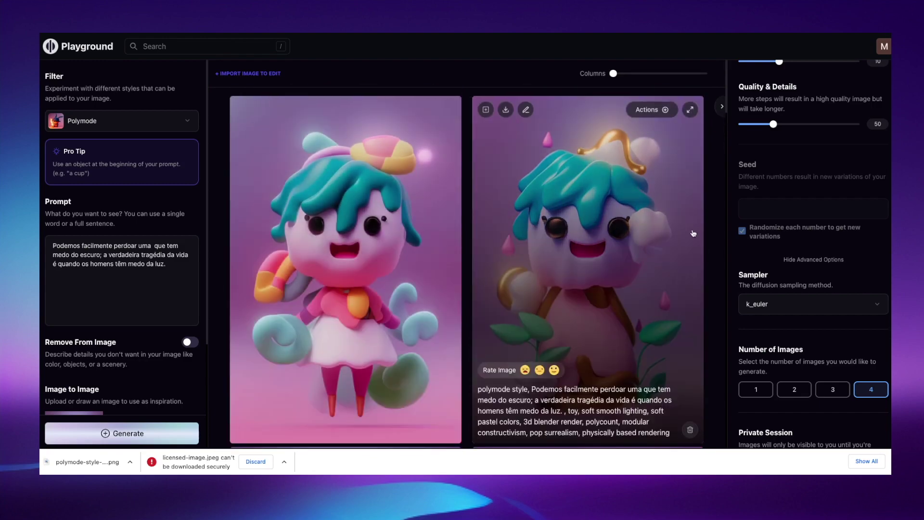
scroll(674, 313, "down", 1)
left_click(786, 313)
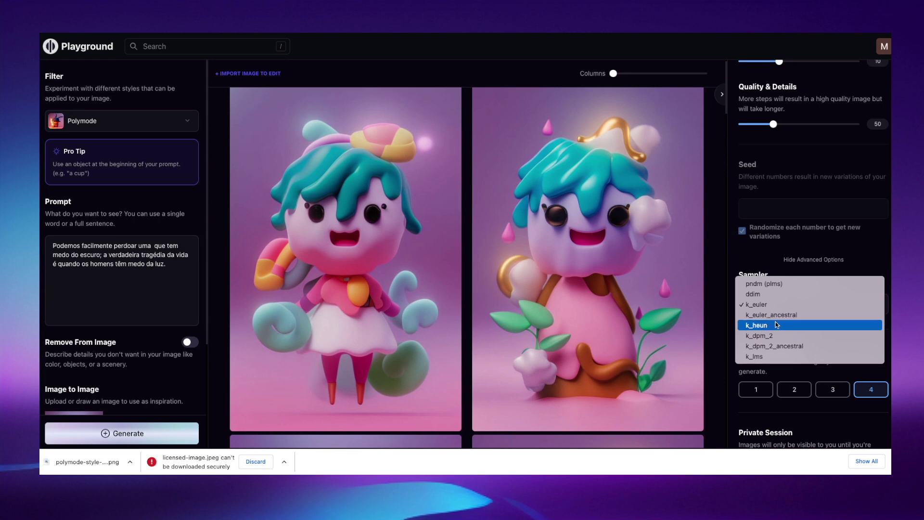
left_click(784, 316)
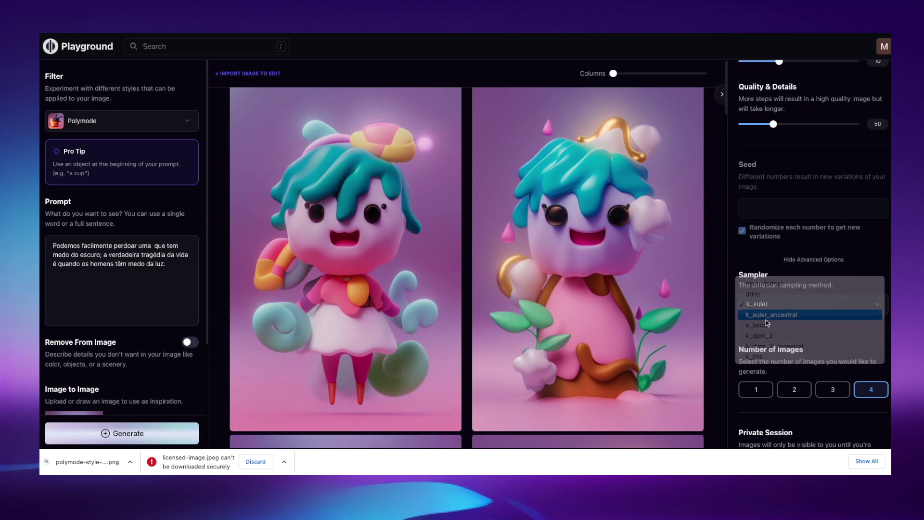
left_click(133, 436)
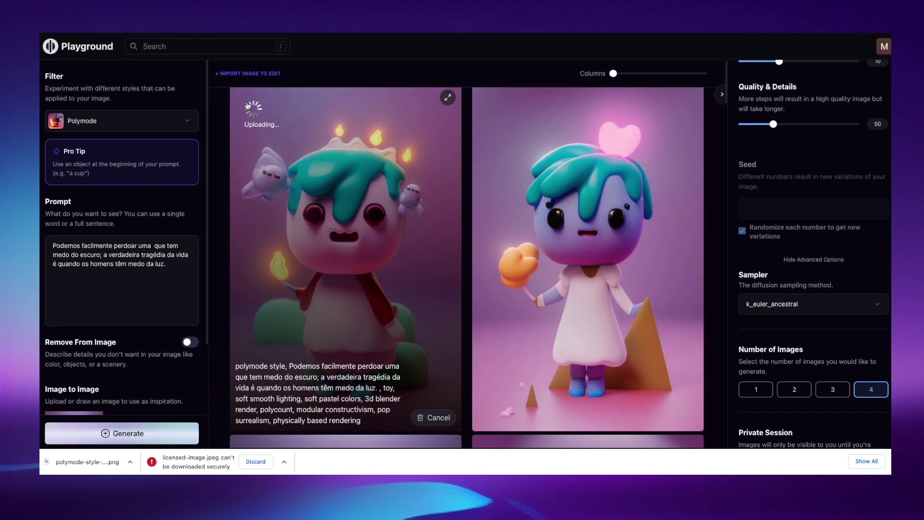
scroll(422, 221, "down", 1)
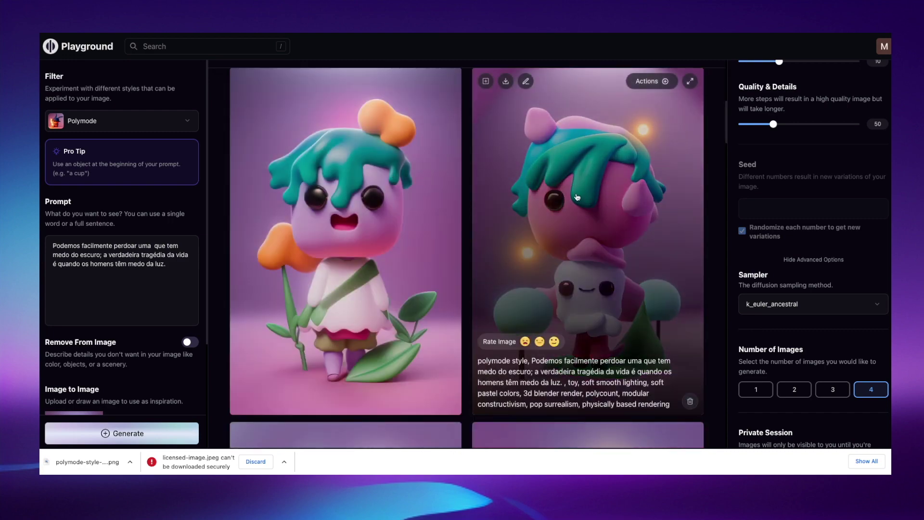
Review the available samplers and set the sampler back to pndm (plms)
left_click(807, 312)
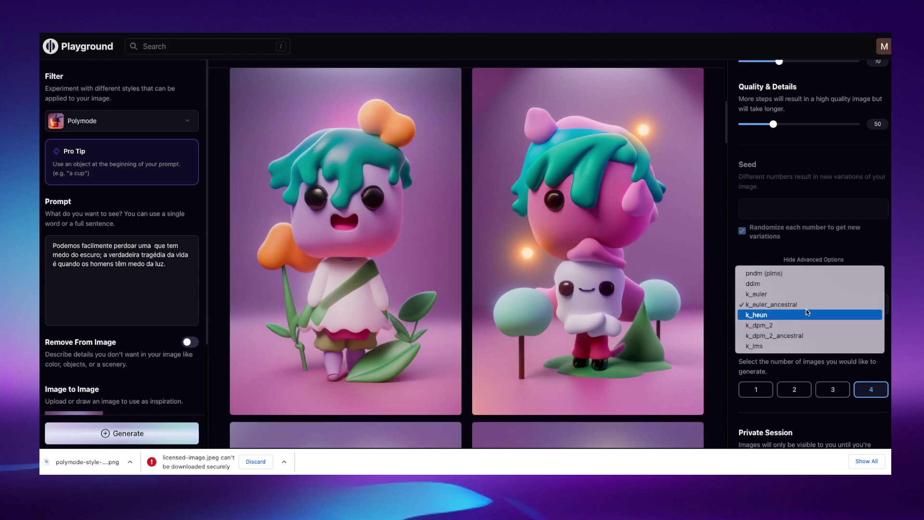
left_click(727, 256)
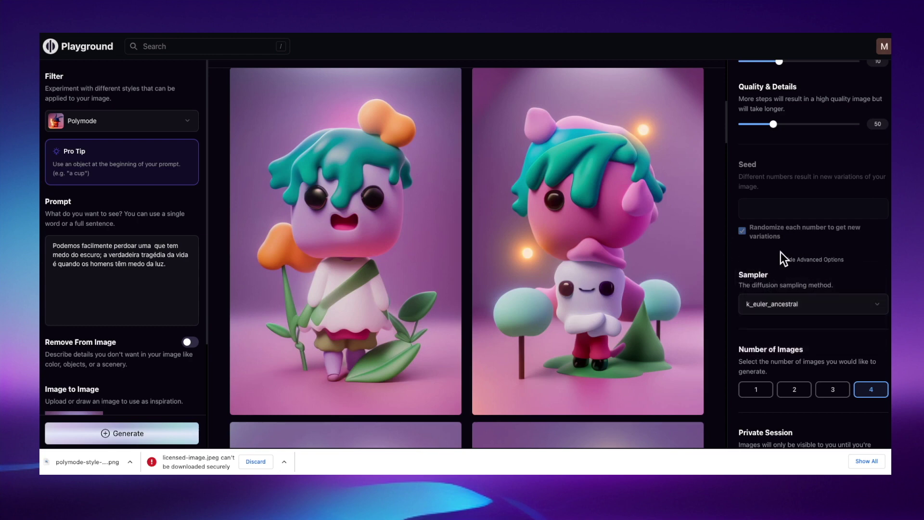
left_click(819, 309)
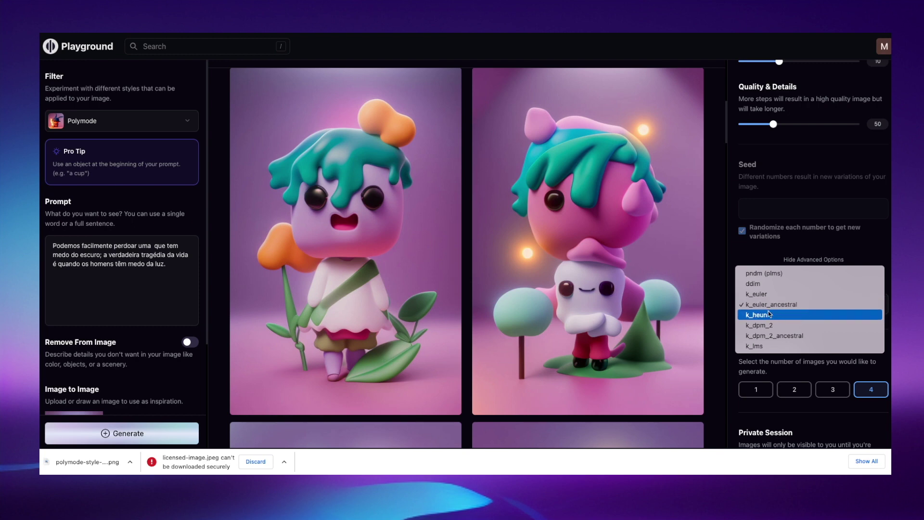
left_click(771, 273)
scroll(717, 187, "up", 10)
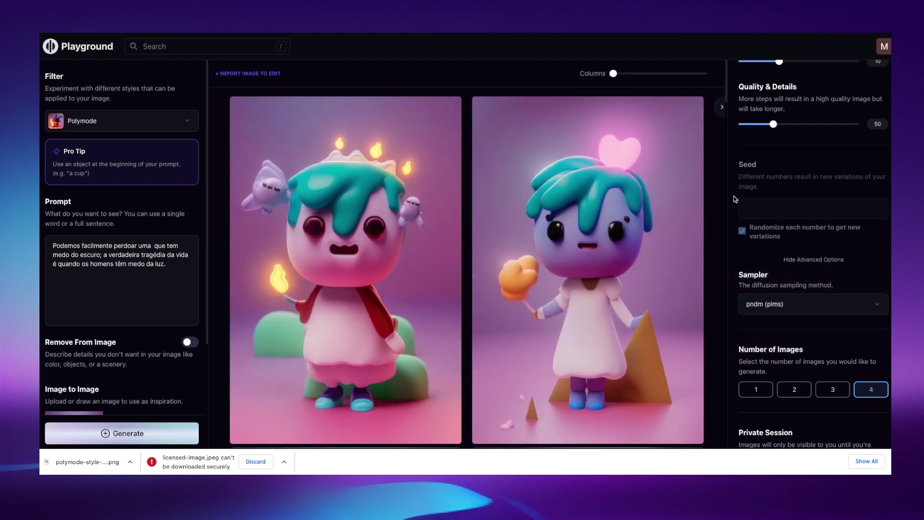
Change the generation model to Stable Diffusion 2.1
scroll(731, 178, "up", 4)
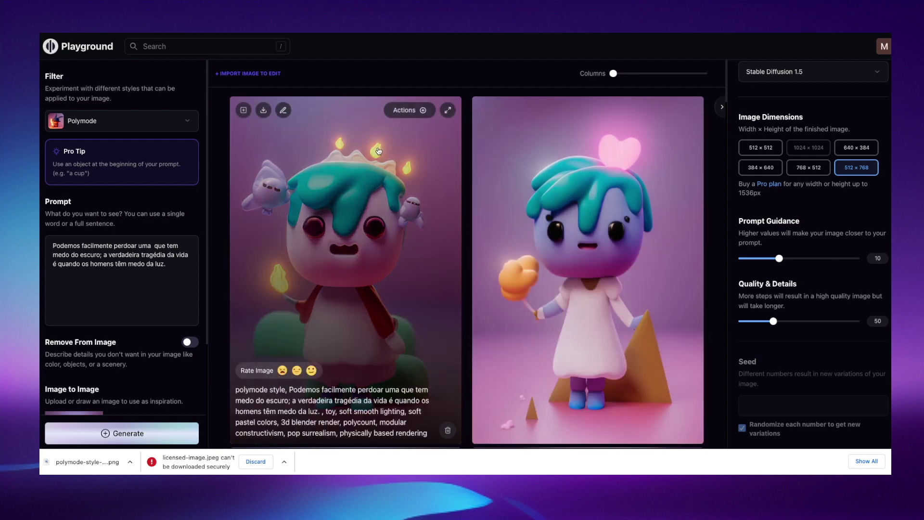
left_click(817, 77)
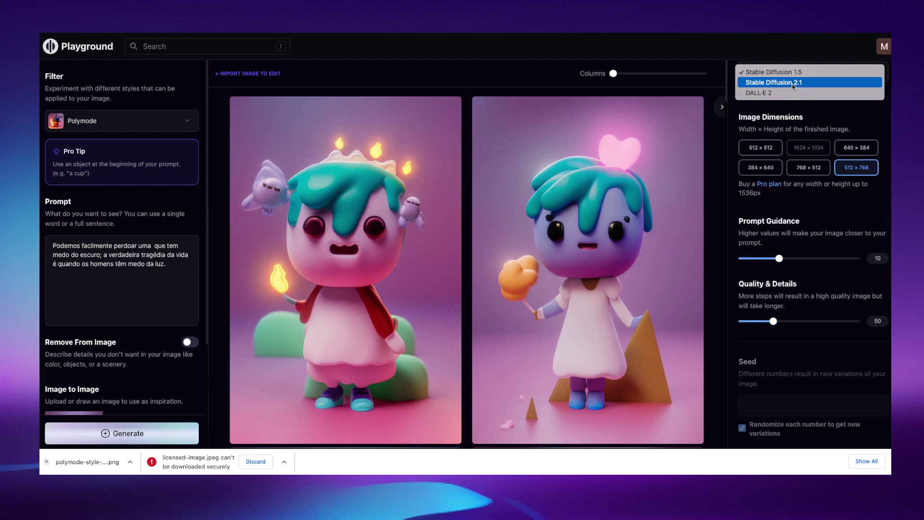
left_click(793, 84)
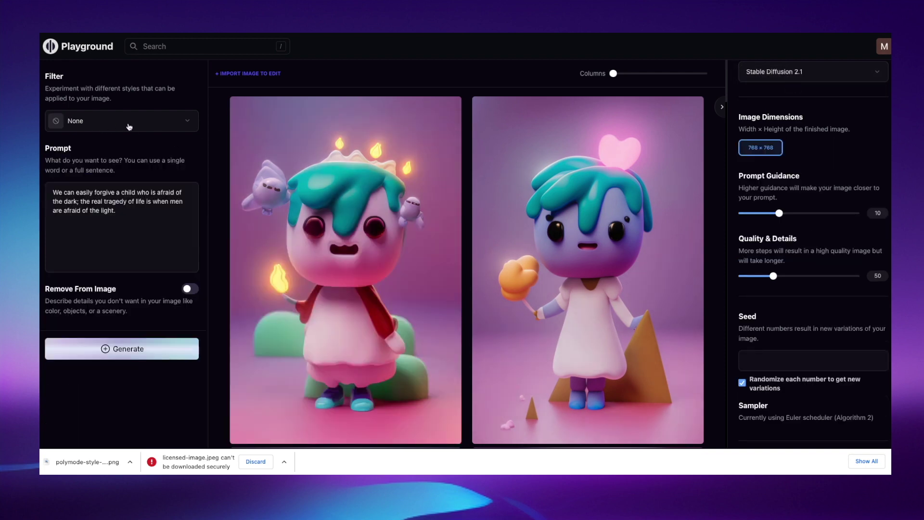
Apply the Close up portrait filter and generate an image from the English prompt about fear of the dark
left_click(176, 124)
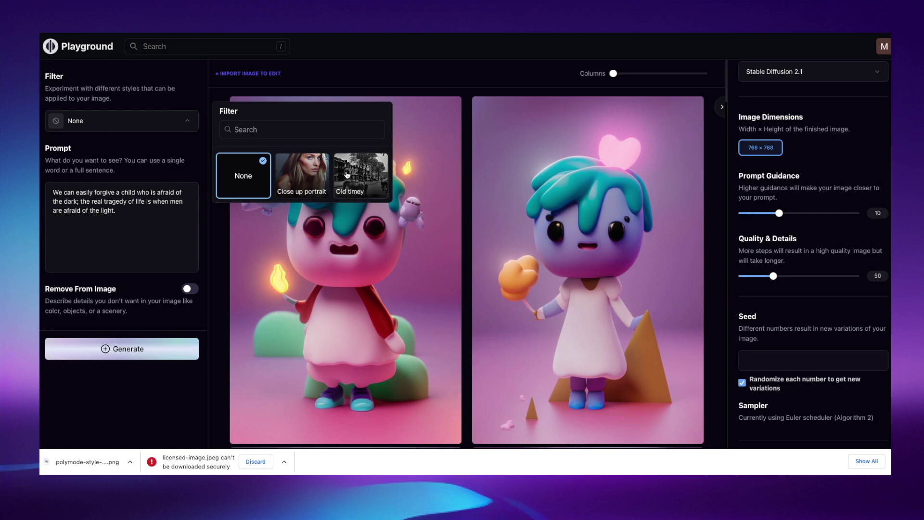
left_click(308, 178)
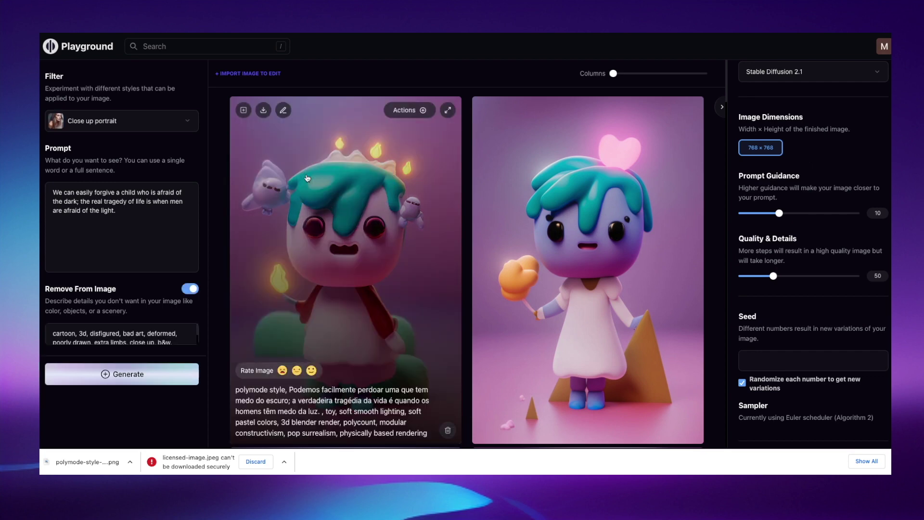
left_click(122, 378)
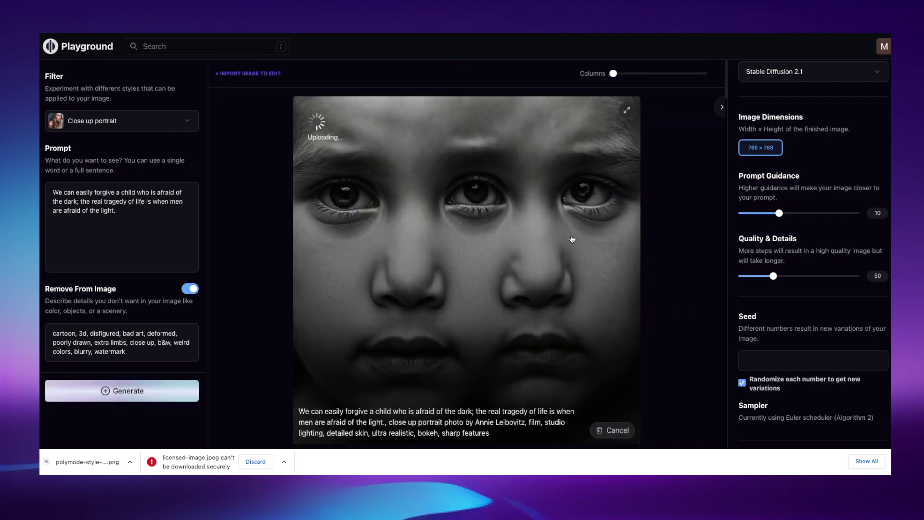
Look over the generated portrait and set the number of images to 4
scroll(570, 241, "down", 2)
scroll(747, 347, "down", 3)
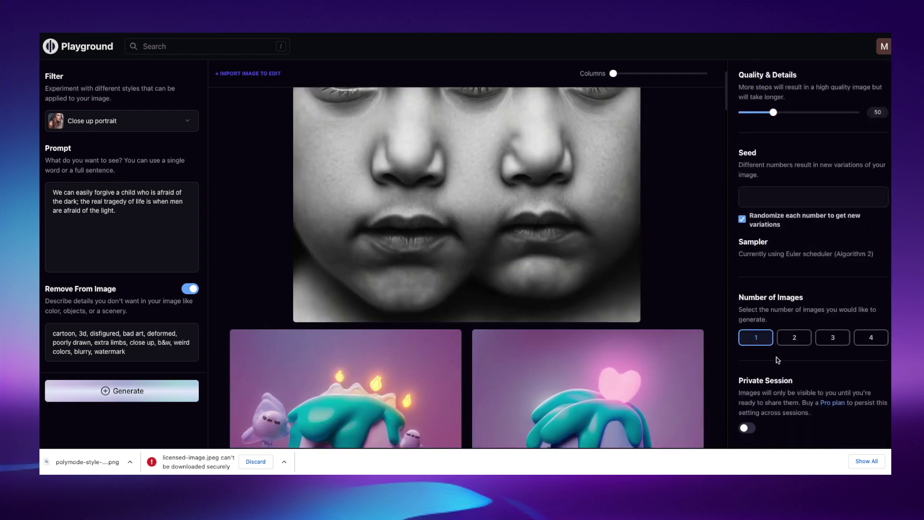
left_click(872, 338)
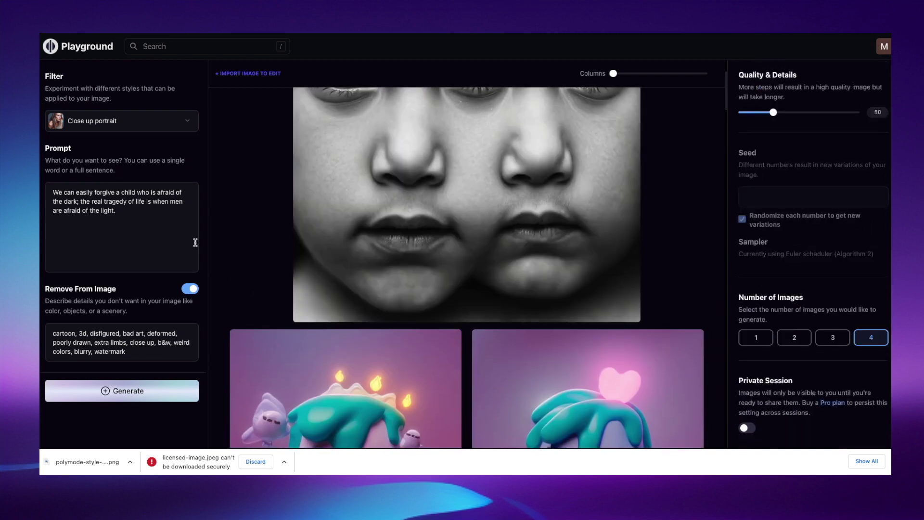
Browse the community feed, open the Dreamlike image and copy its list of details removed from the image
scroll(475, 210, "up", 3)
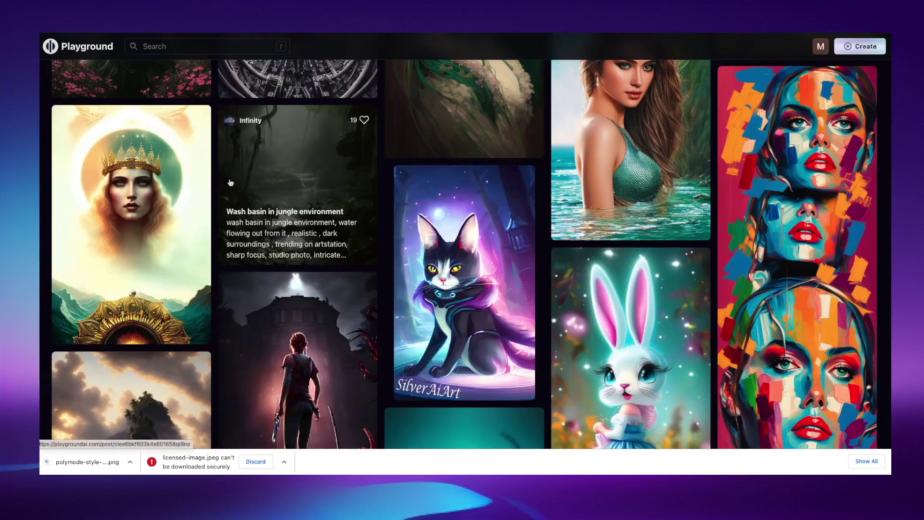
scroll(451, 215, "down", 5)
scroll(189, 233, "up", 10)
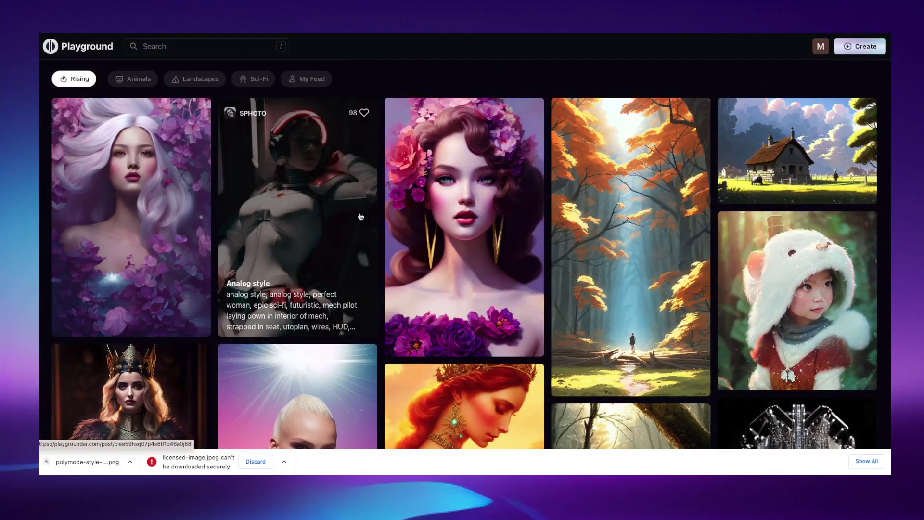
left_click(139, 194)
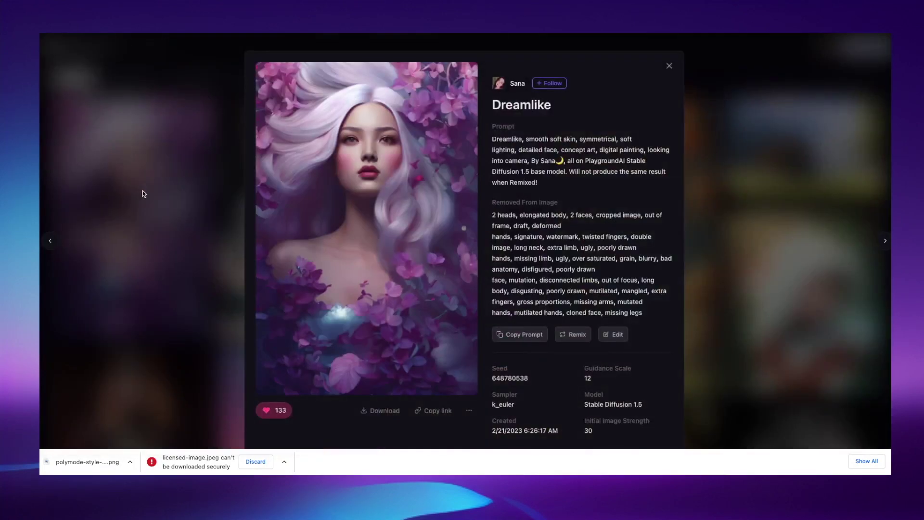
left_click_drag(574, 302, 494, 217)
key("super+c")
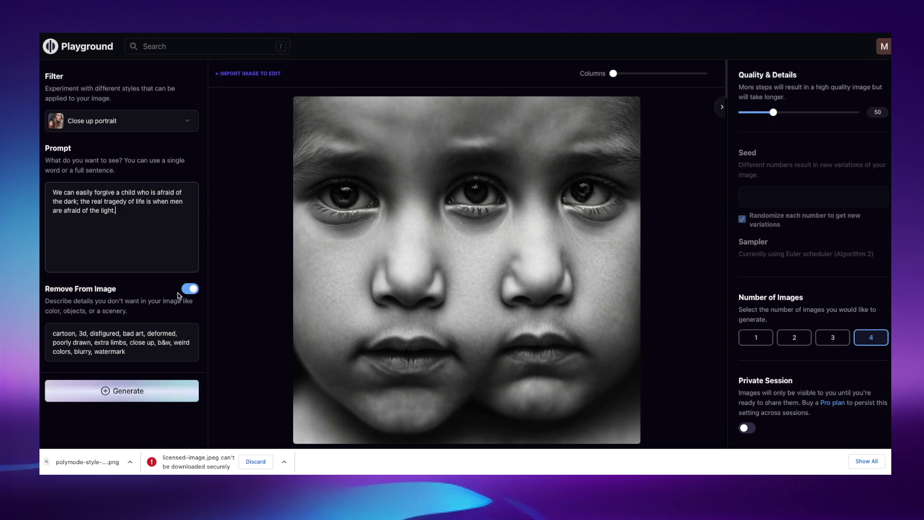
Replace the whole Remove From Image text with the exclusion list copied from the Dreamlike image
left_click(142, 354)
key("super+a")
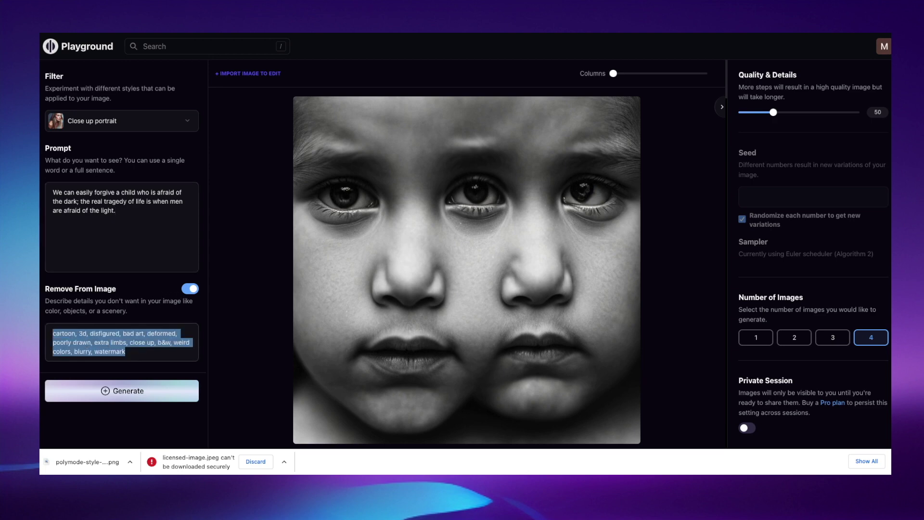
left_click(229, 338)
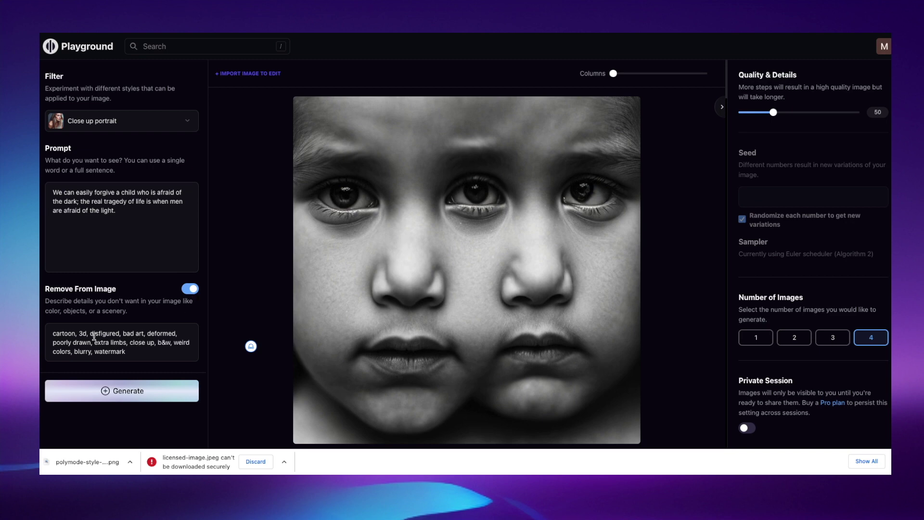
left_click_drag(59, 333, 80, 334)
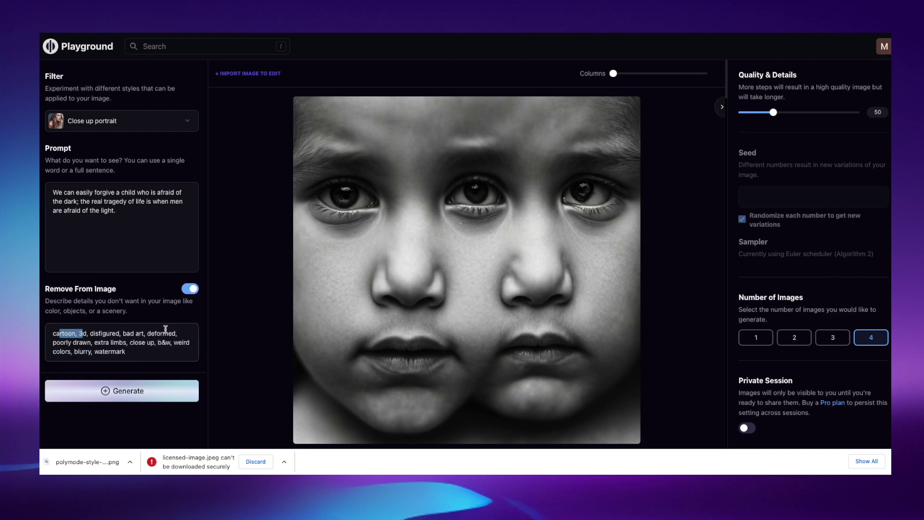
left_click(150, 343)
key("super+a")
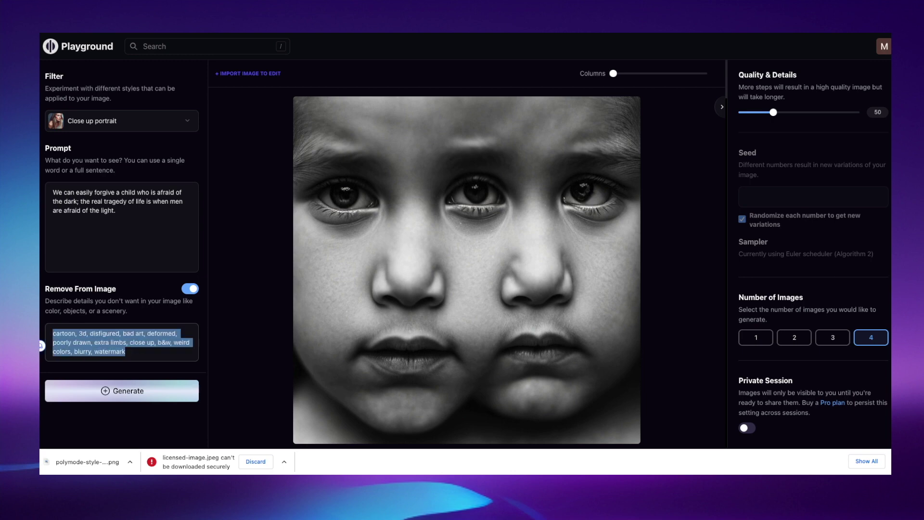
key("super+v")
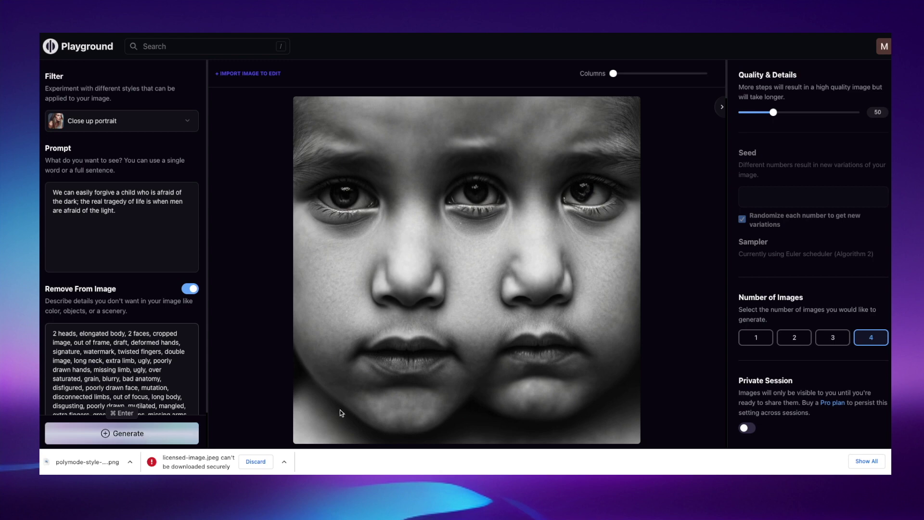
Generate four close-up portraits with the new exclusion list and look through the results
mouse_move(454, 253)
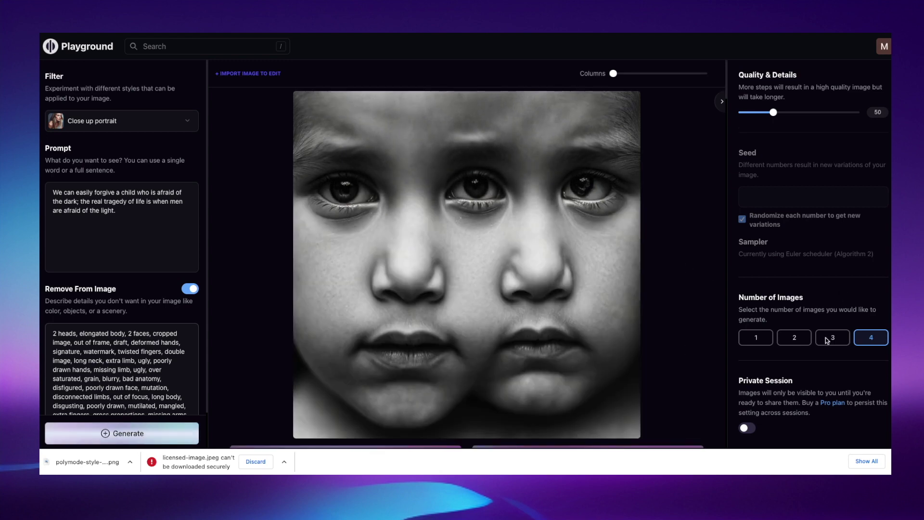
left_click(142, 434)
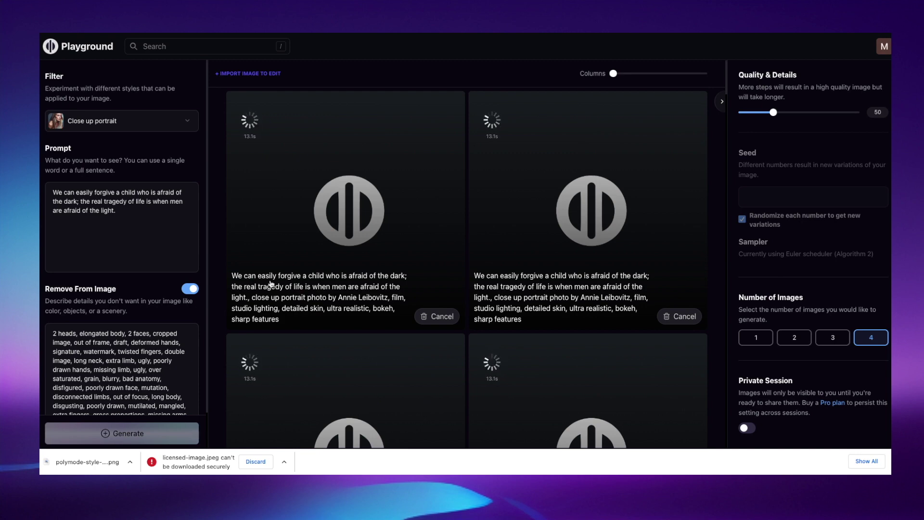
scroll(574, 262, "down", 4)
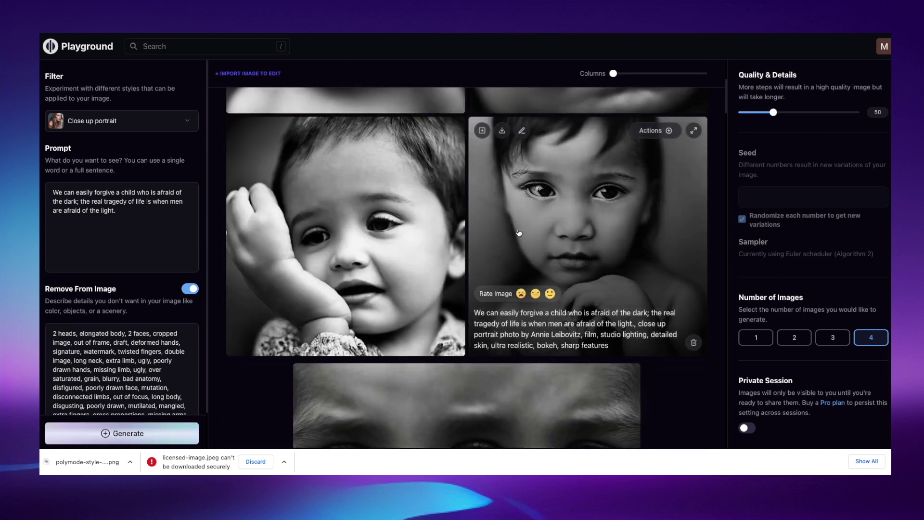
scroll(346, 231, "up", 4)
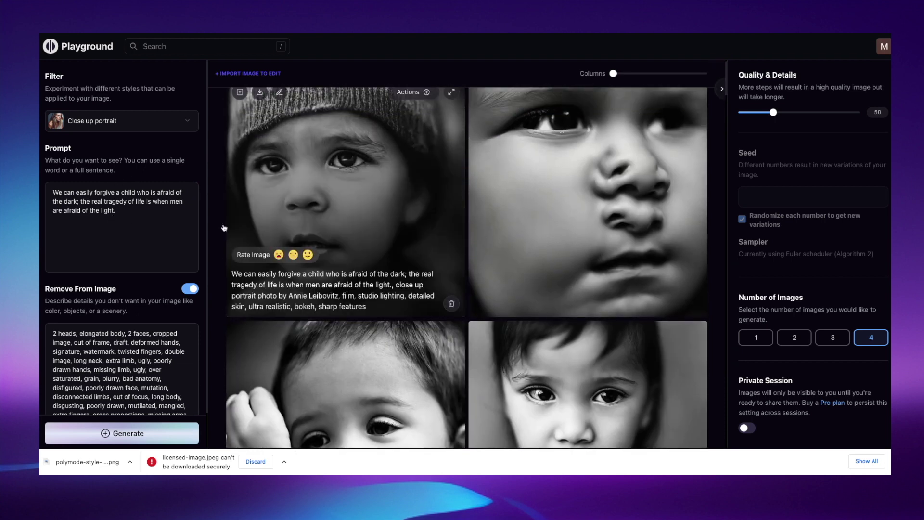
Delete "a child" from the prompt and generate another four portraits
left_click(138, 193)
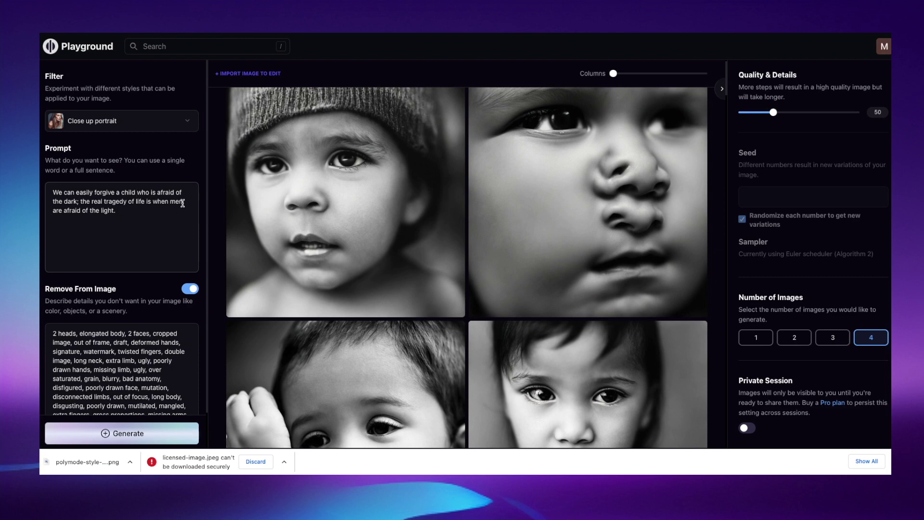
key("BackSpace")
key("BackSpace")
key("BackSpace")
key("BackSpace")
key("BackSpace")
key("BackSpace")
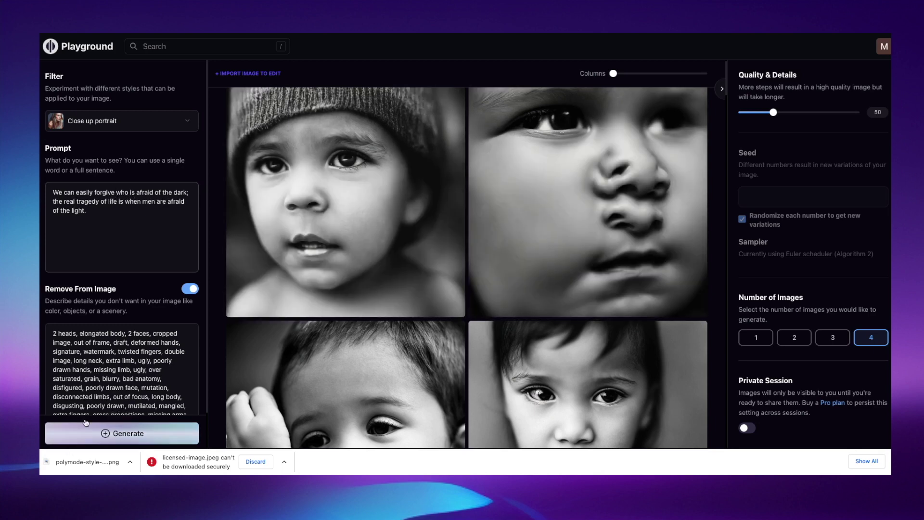
left_click(144, 437)
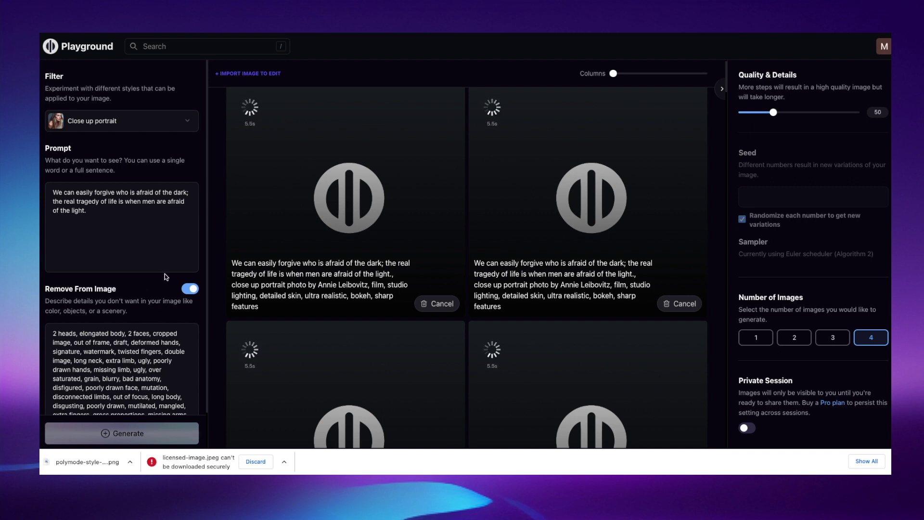
Look over the newly generated portraits and copy the full prompt text of the Dreamlike image
scroll(79, 413, "down", 2)
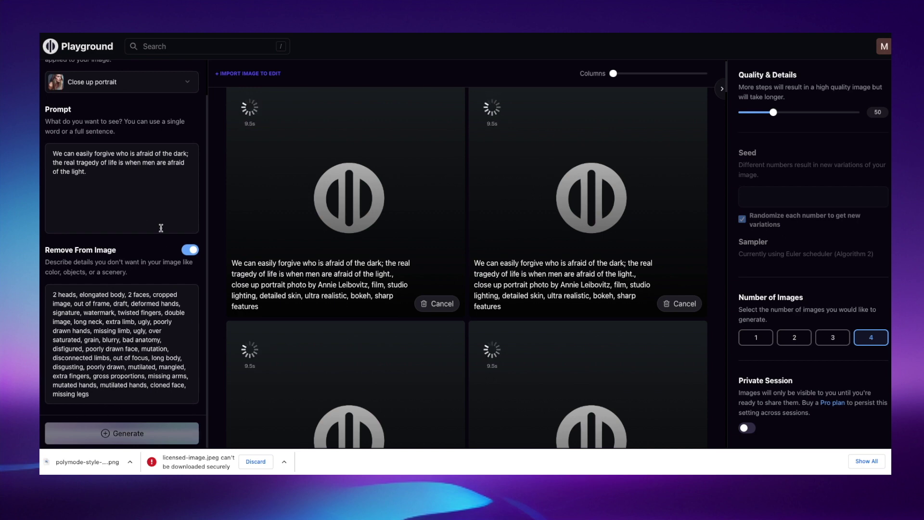
left_click_drag(123, 190, 49, 150)
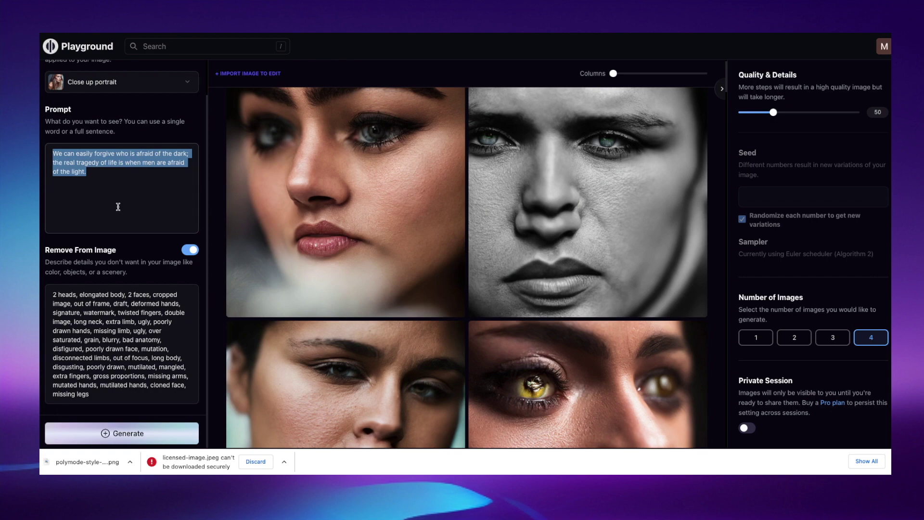
scroll(410, 275, "down", 2)
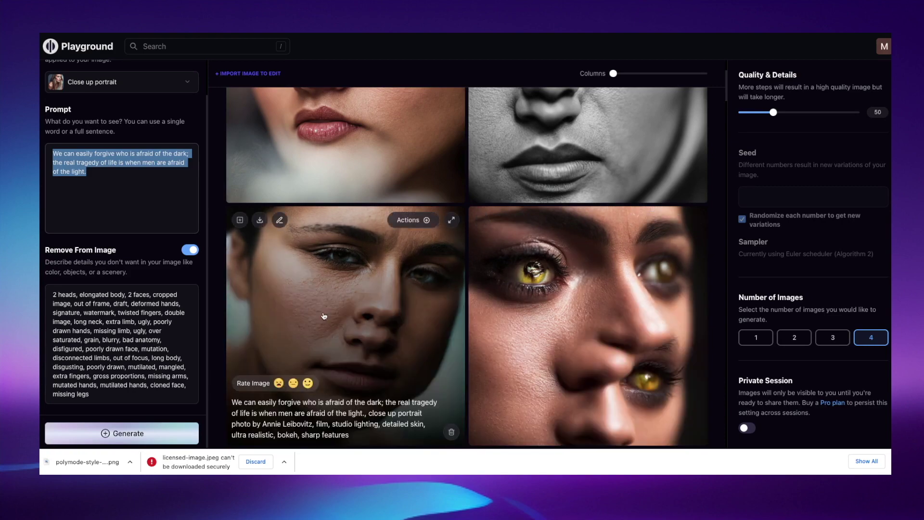
scroll(365, 269, "up", 3)
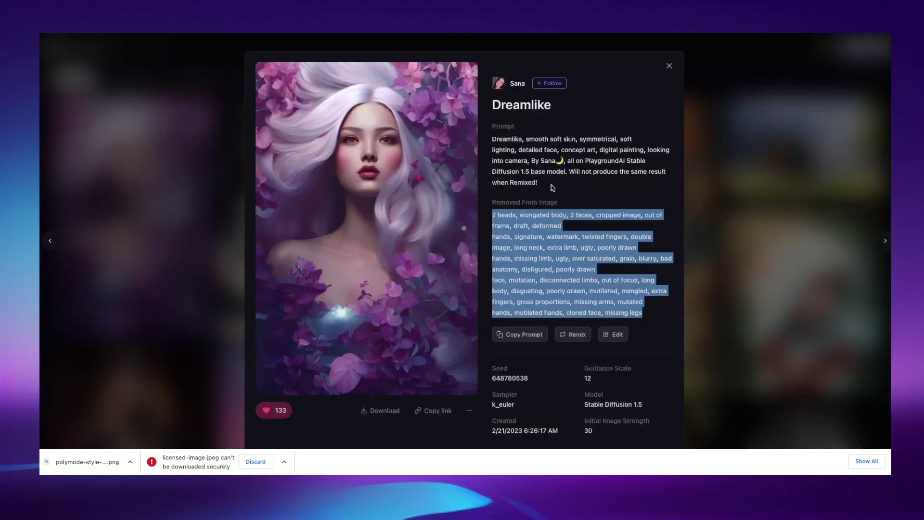
left_click_drag(552, 187, 491, 138)
right_click(500, 142)
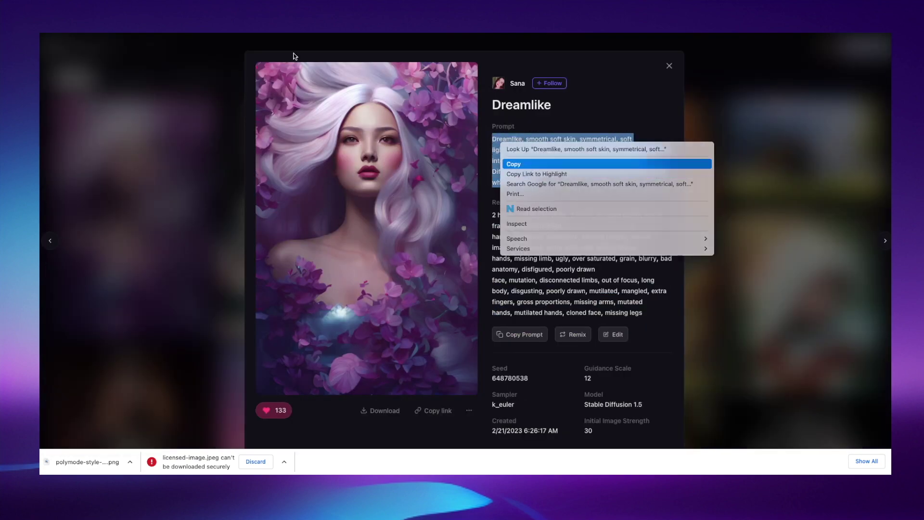
left_click(534, 165)
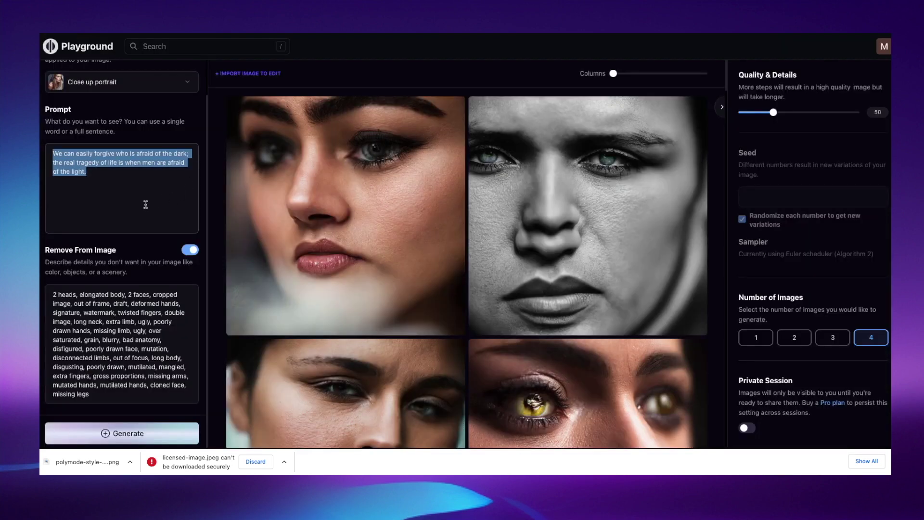
Replace the whole prompt with the copied Dreamlike prompt and generate four images with it
left_click(126, 190)
key("ctrl+a")
key("BackSpace")
key("ctrl+v")
left_click(123, 432)
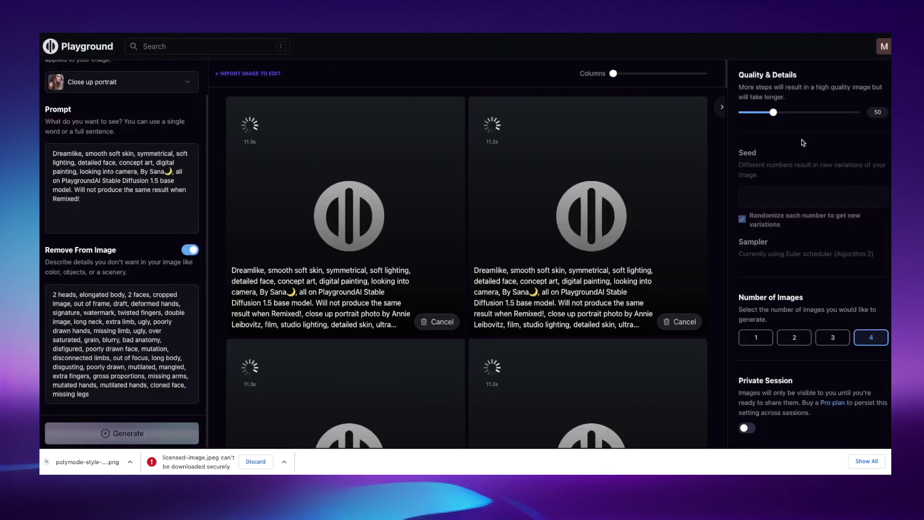
Look through the new Dreamlike portraits and delete three of the four earlier adult portraits below them, keeping the yellow-eyed one
scroll(802, 143, "up", 3)
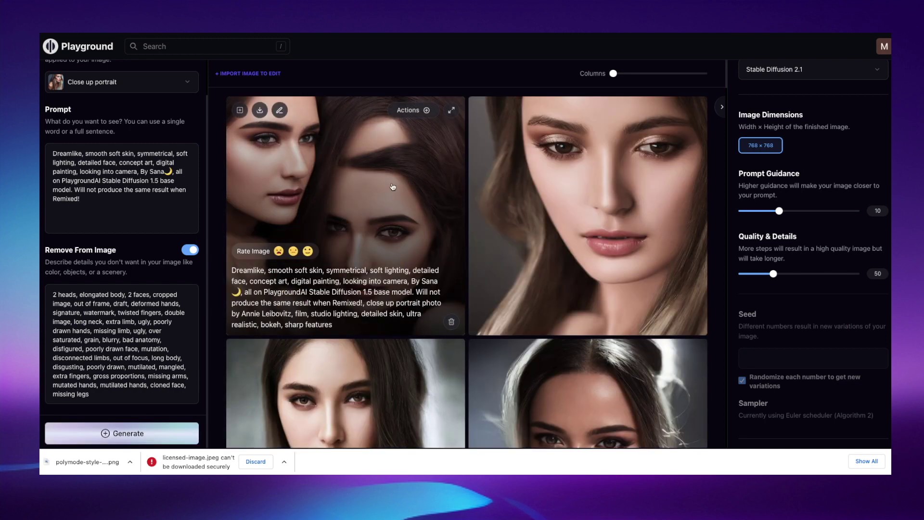
scroll(506, 230, "down", 5)
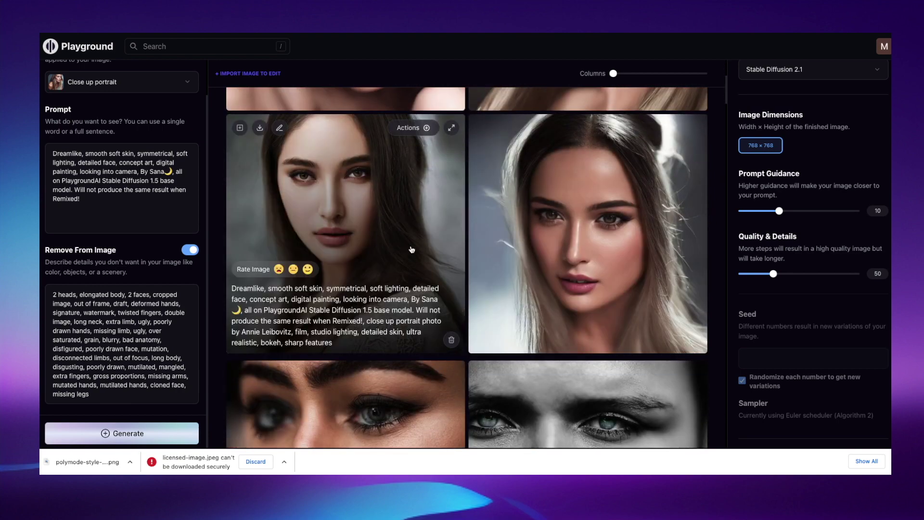
scroll(424, 257, "down", 3)
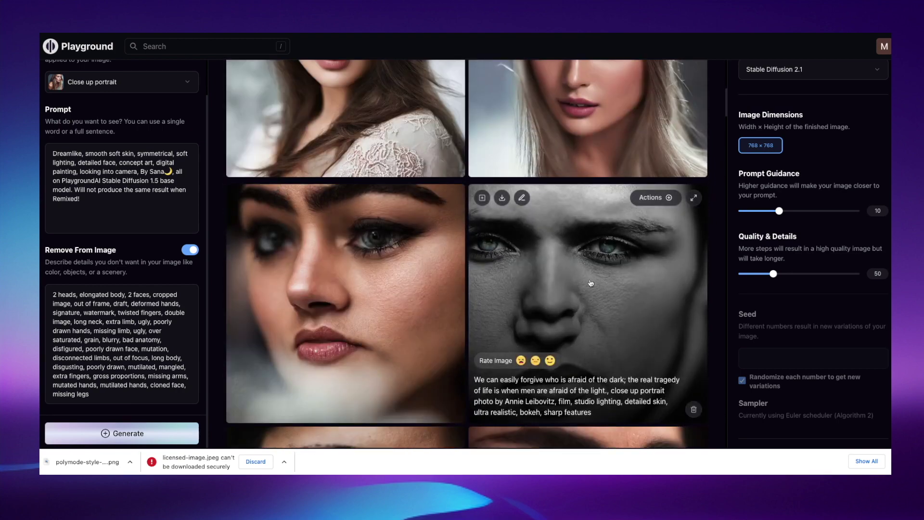
scroll(583, 275, "down", 1)
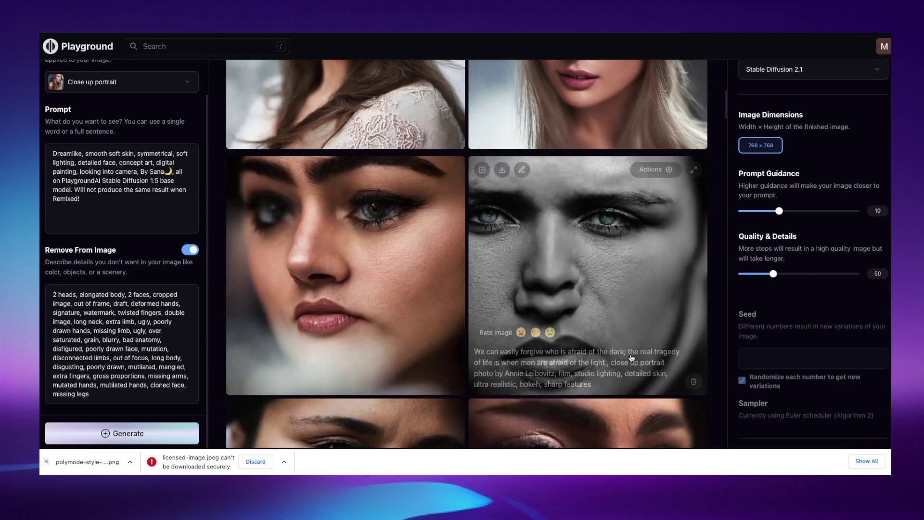
left_click(693, 381)
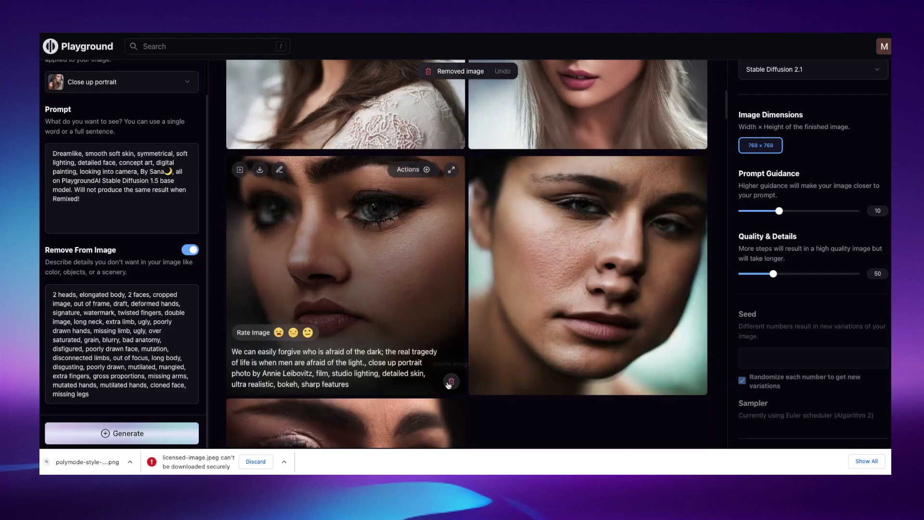
left_click(451, 382)
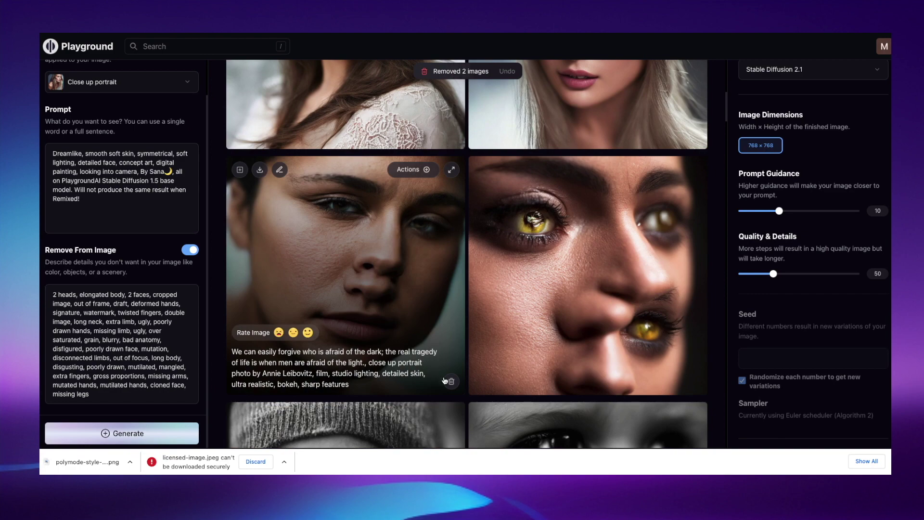
left_click(451, 381)
Delete the child portrait with the doubled nose and the distorted yellow-eyed close-up
scroll(509, 265, "down", 4)
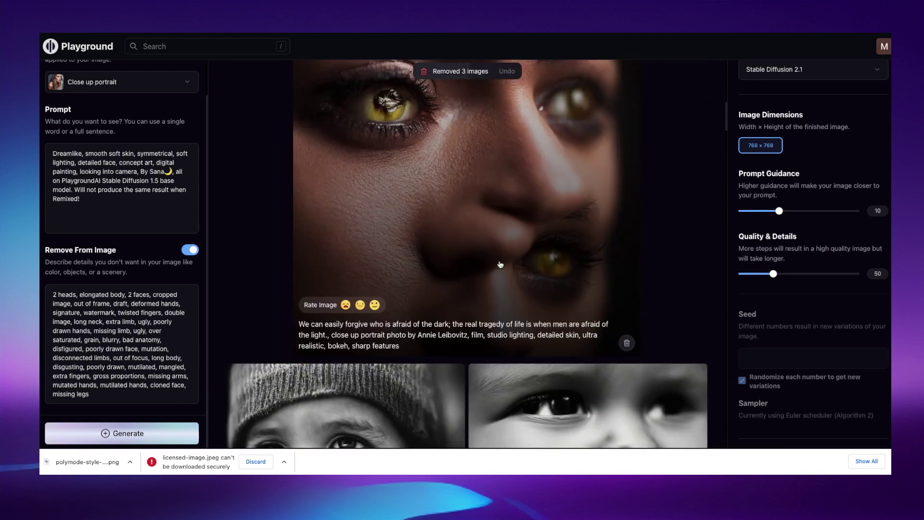
scroll(497, 240, "up", 4)
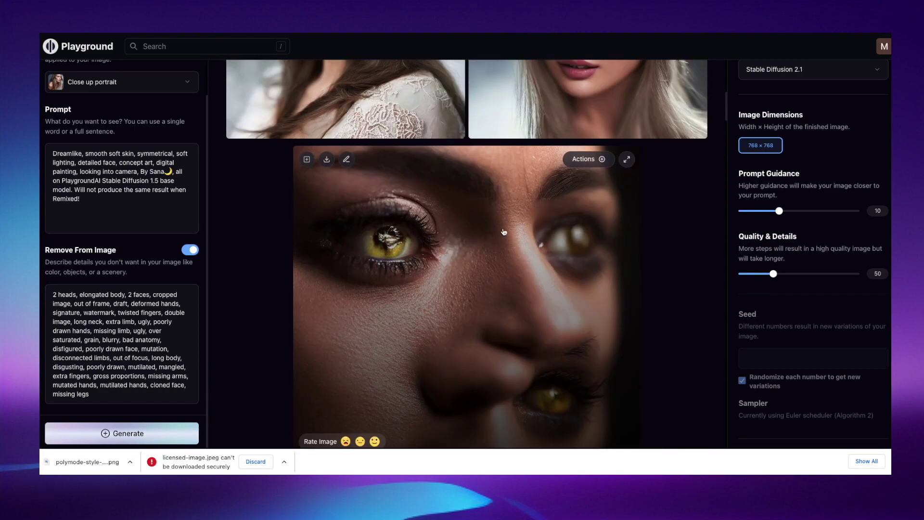
scroll(498, 223, "down", 5)
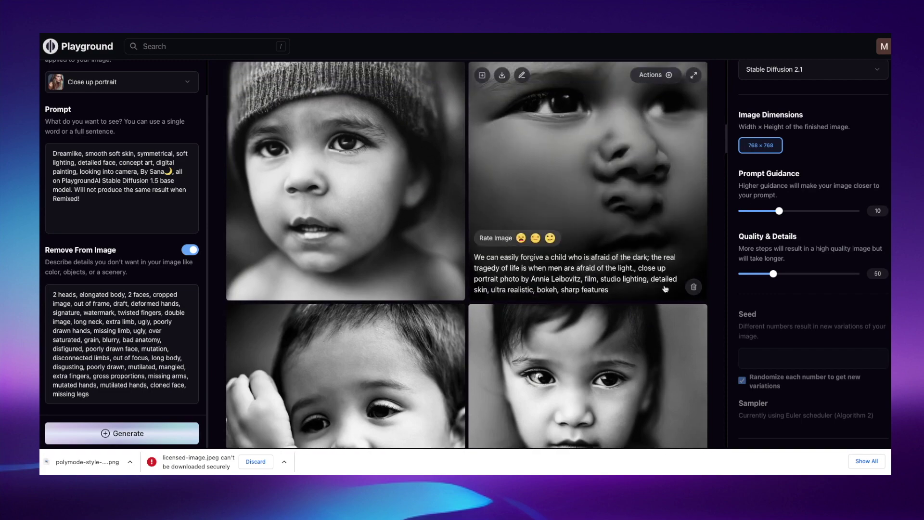
left_click(693, 287)
scroll(588, 280, "up", 5)
scroll(596, 308, "down", 1)
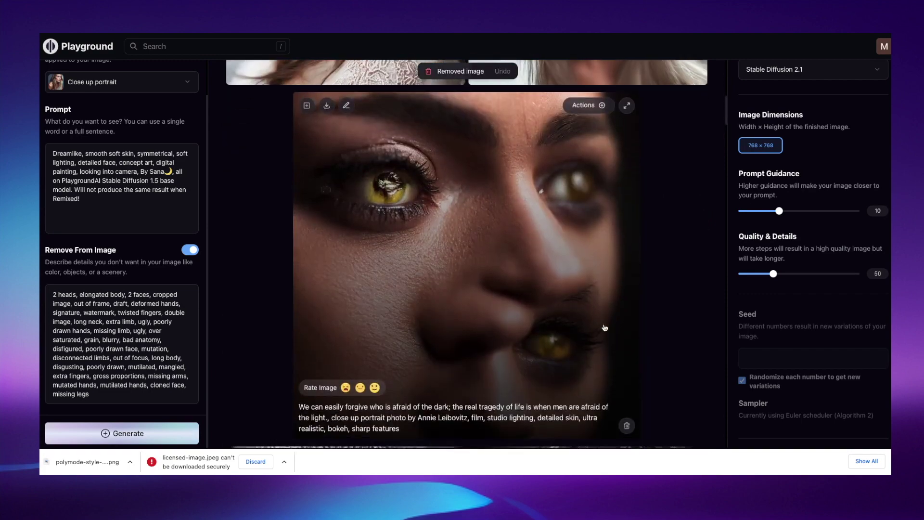
left_click(626, 408)
Look through the remaining black-and-white child portraits and compare them with the new Dreamlike portraits
scroll(424, 226, "down", 4)
scroll(412, 205, "down", 5)
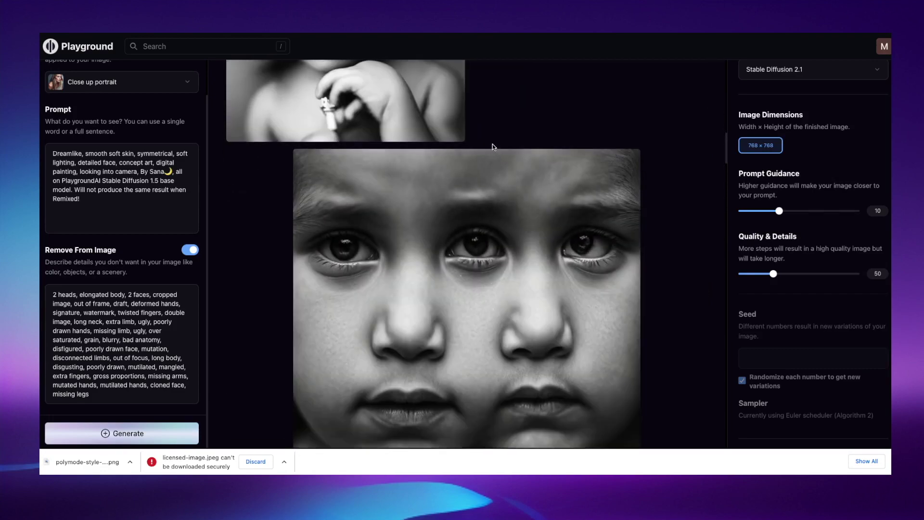
scroll(447, 293, "up", 10)
scroll(448, 292, "down", 3)
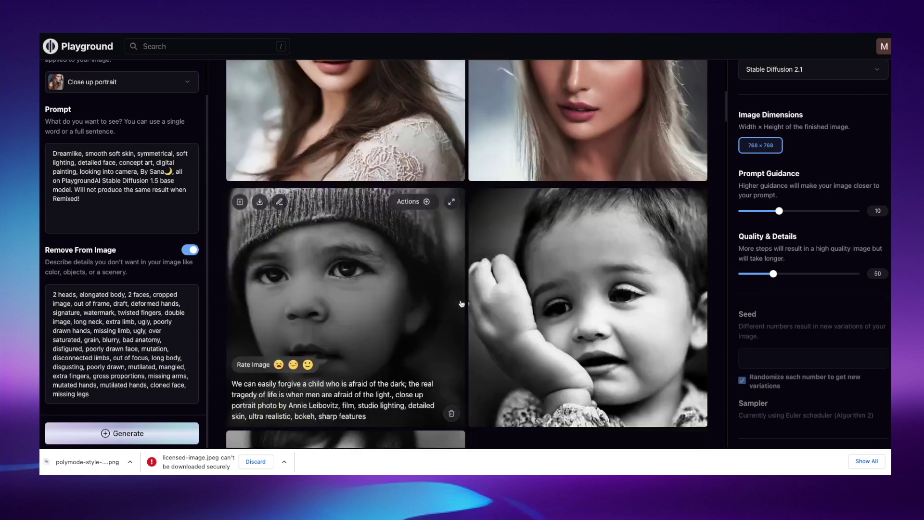
scroll(445, 225, "up", 1)
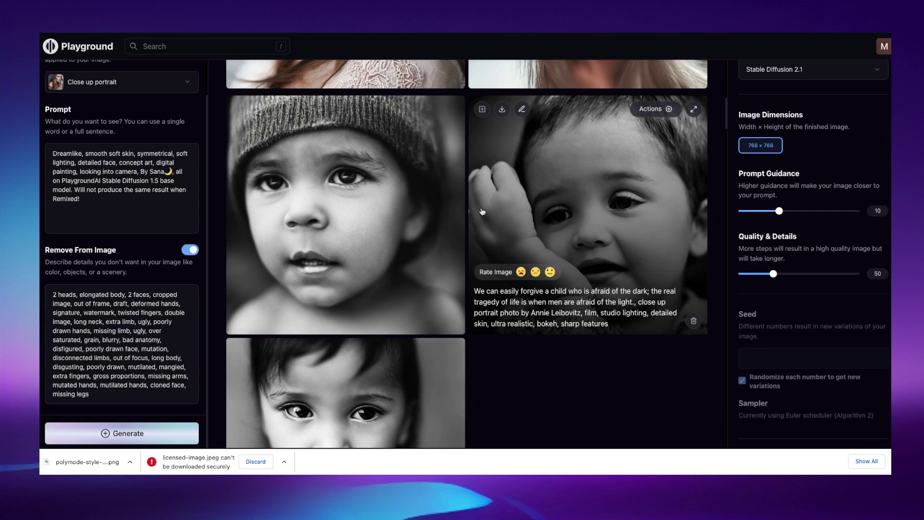
scroll(433, 240, "up", 1)
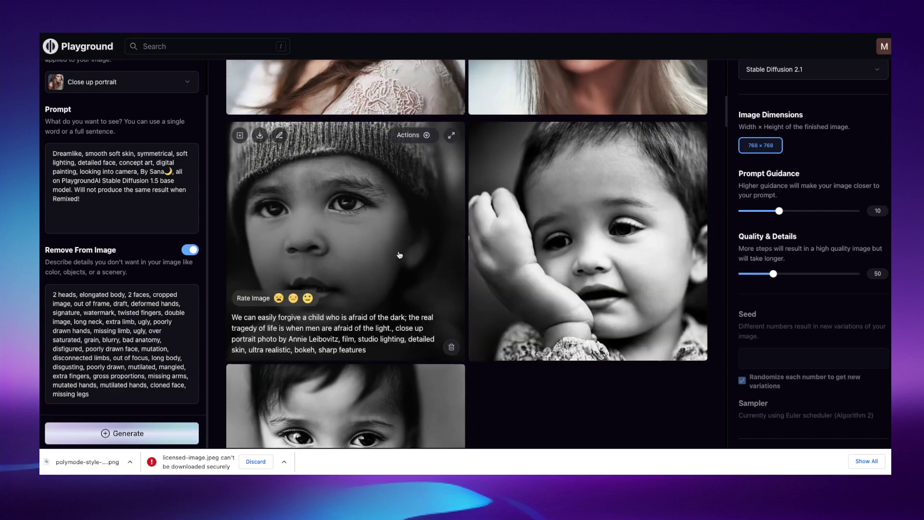
scroll(409, 248, "up", 10)
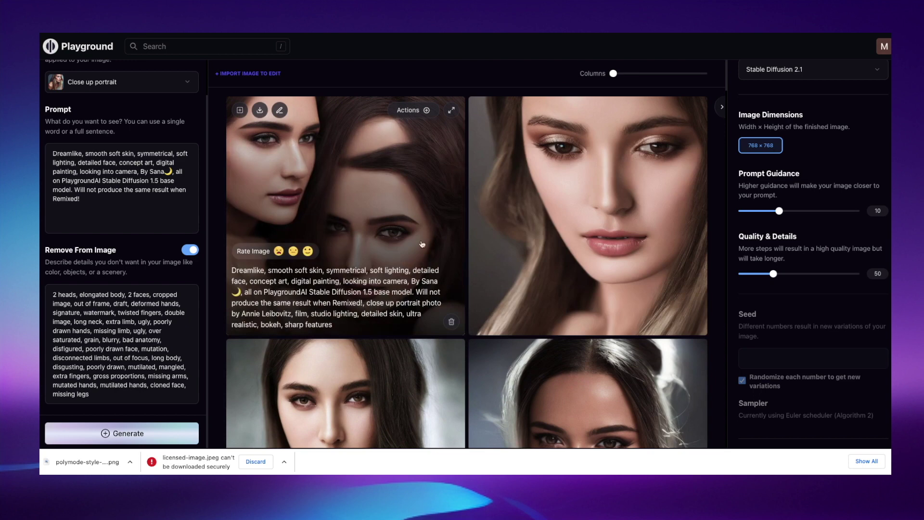
Switch the generation model to Stable Diffusion 1.5
scroll(789, 80, "up", 2)
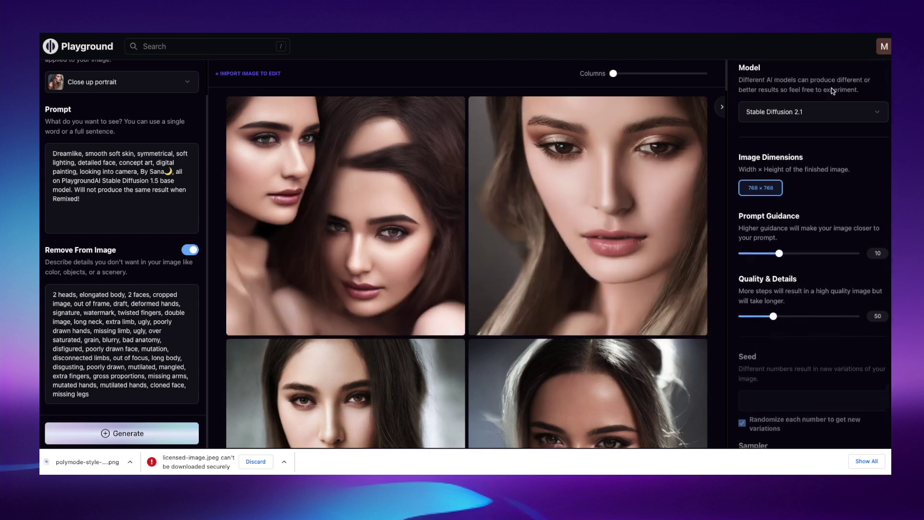
left_click(807, 124)
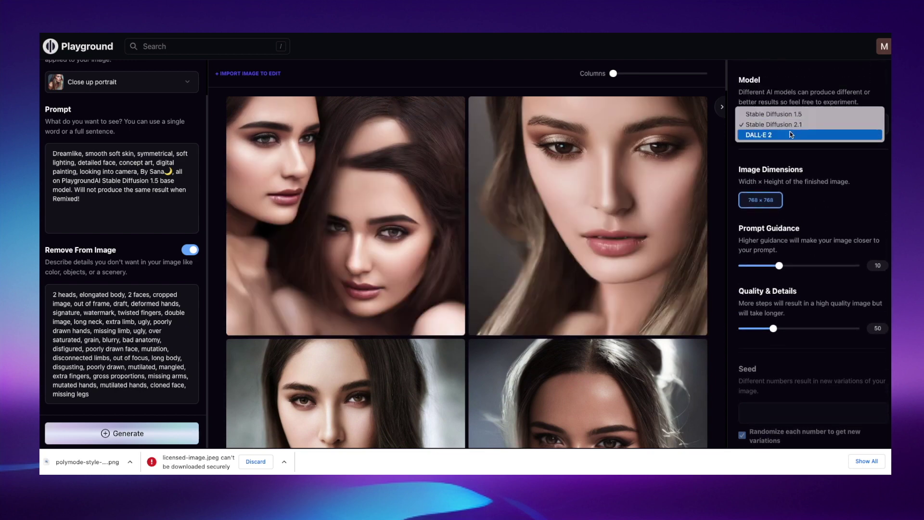
left_click(795, 117)
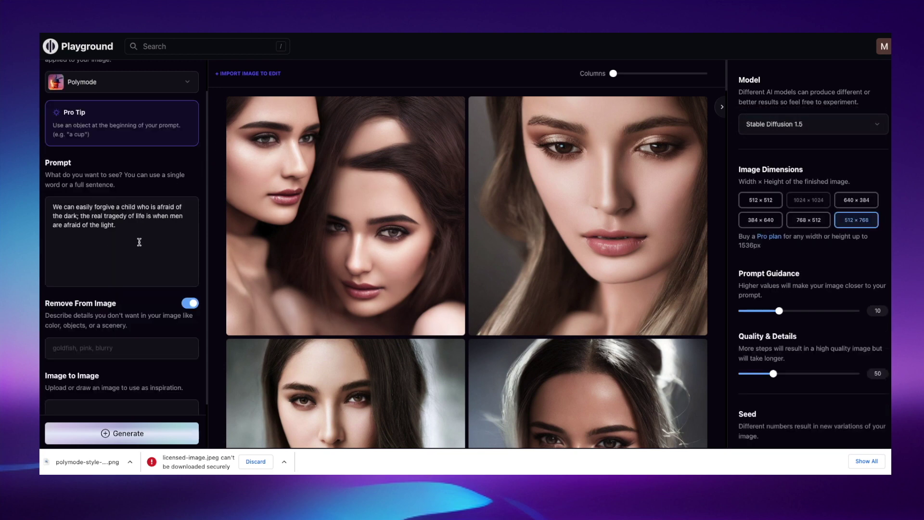
Replace the prompt with the copied Dreamlike prompt and fill Remove From Image with the Dreamlike image's exclusion list
left_click(139, 241)
key("ctrl+a")
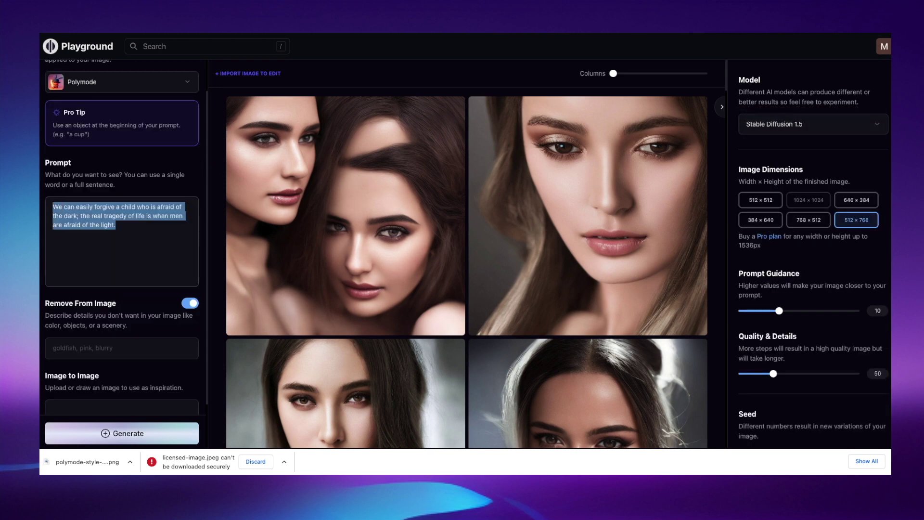
key("BackSpace")
key("ctrl+v")
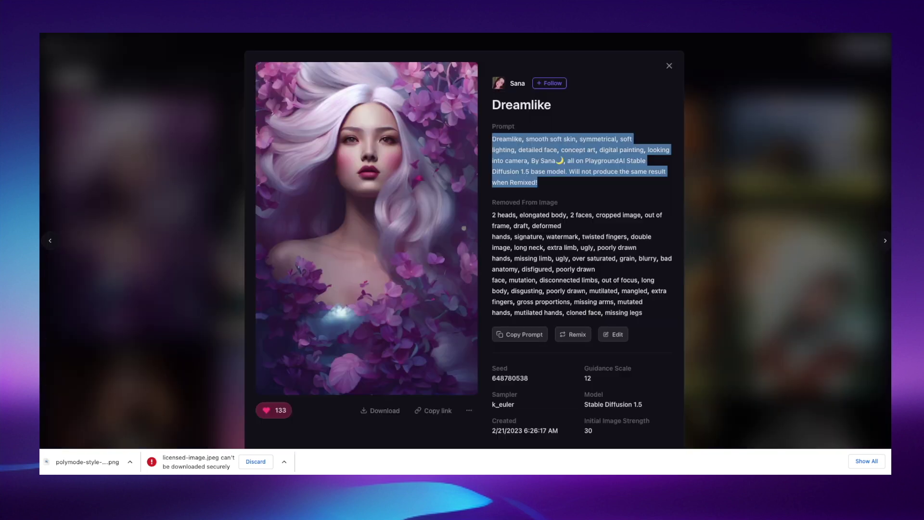
left_click_drag(643, 314, 491, 218)
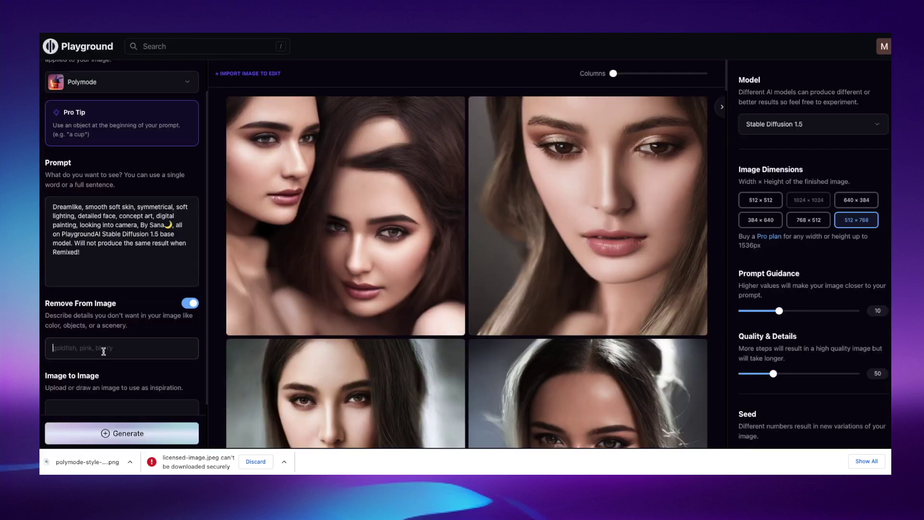
key("ctrl+v")
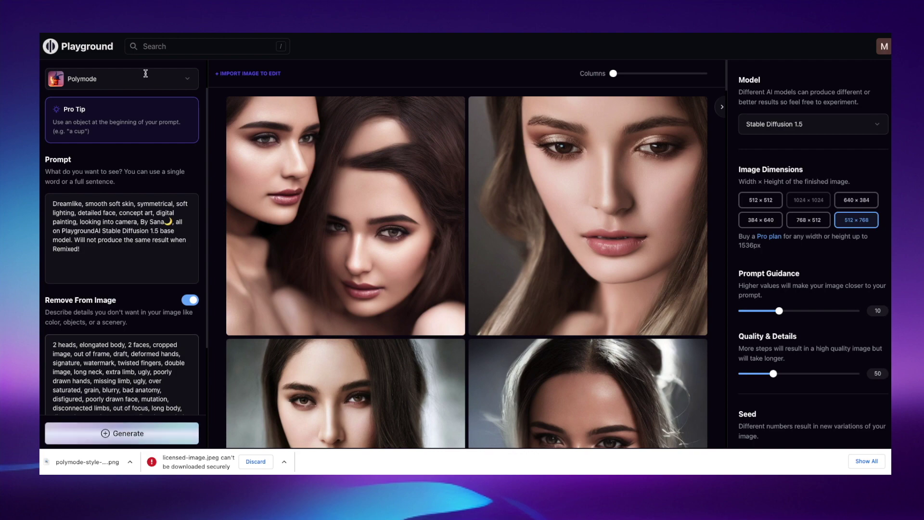
Change the filter from Polymode to Instaport and generate an image
left_click(157, 85)
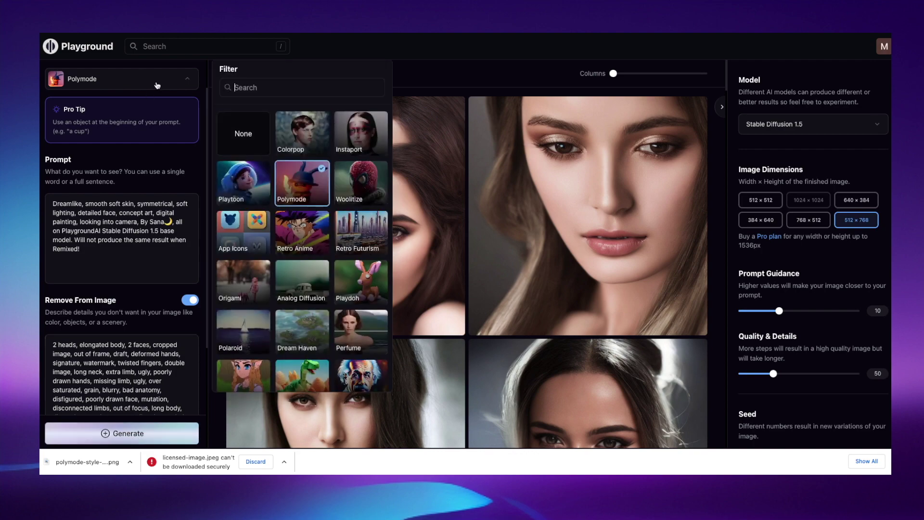
left_click(354, 136)
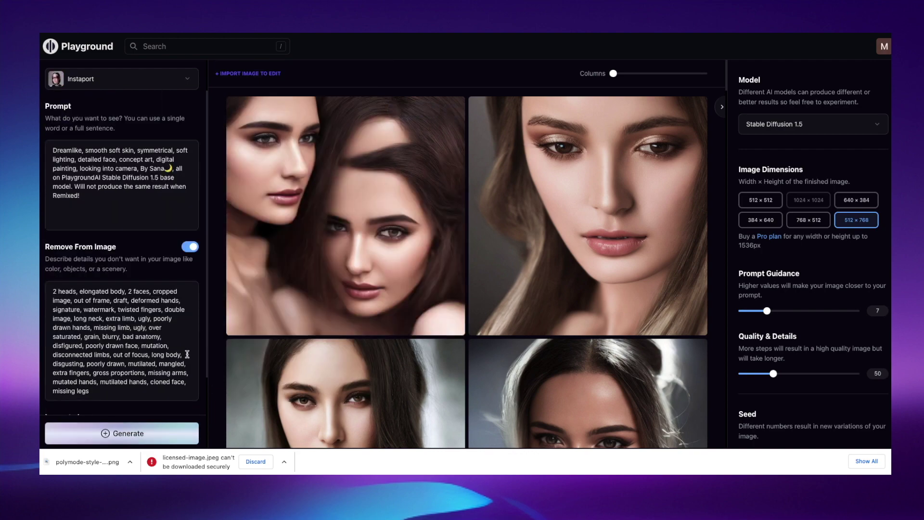
left_click(121, 433)
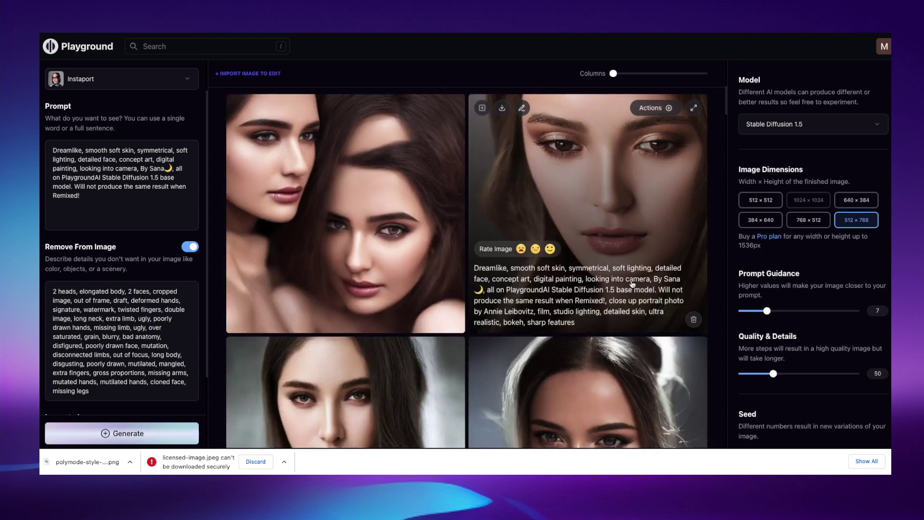
Set the number of images to 4, turn on Private Session and generate another batch with the Instaport filter
scroll(786, 384, "down", 4)
scroll(786, 383, "down", 1)
left_click(871, 356)
scroll(861, 366, "down", 1)
left_click(747, 427)
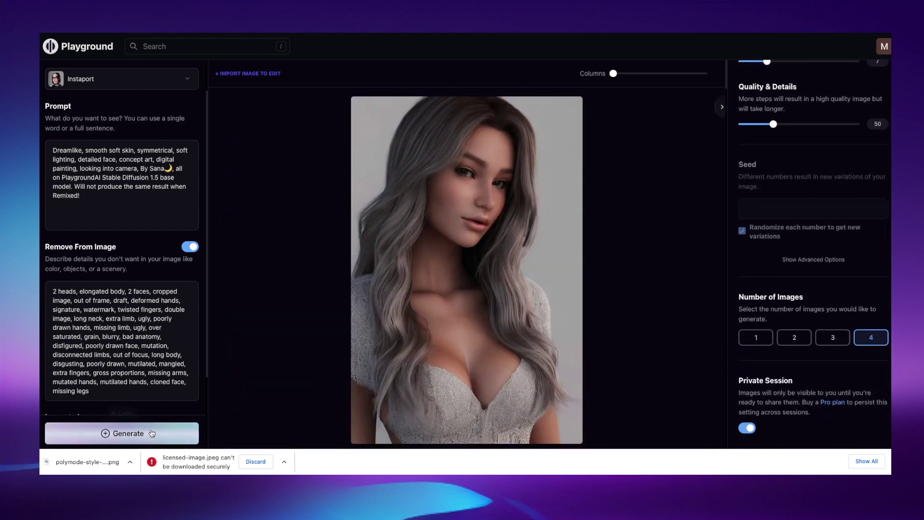
left_click(134, 433)
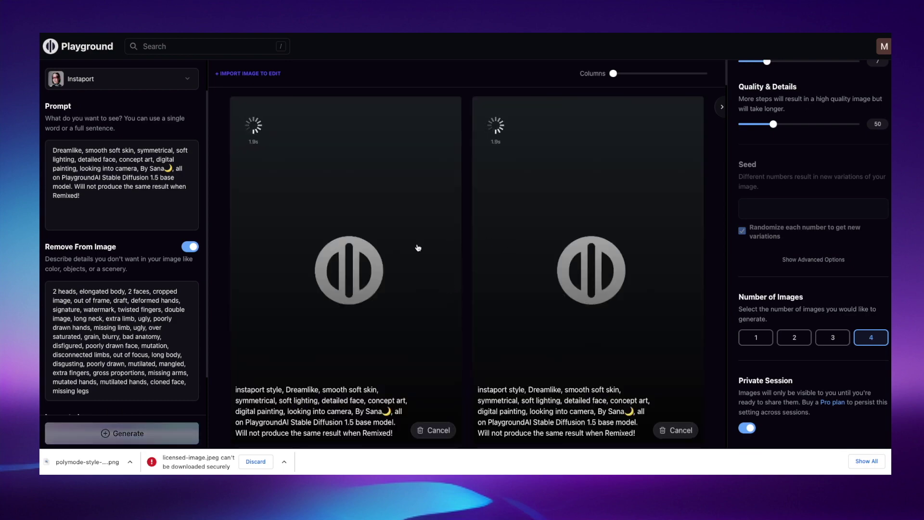
scroll(324, 324, "down", 5)
scroll(95, 351, "down", 2)
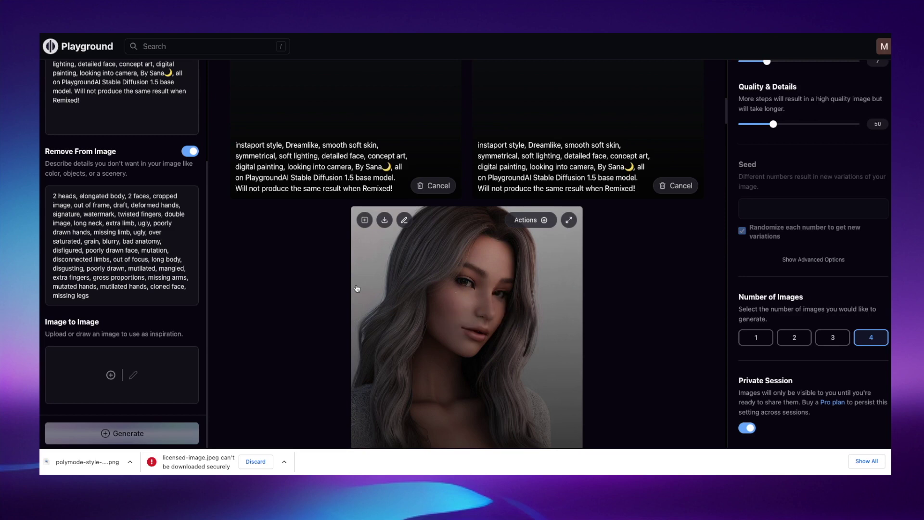
Review the new Instaport batch and delete the purple-haired close-up and the bare-shouldered portrait on a grey background
scroll(93, 132, "up", 3)
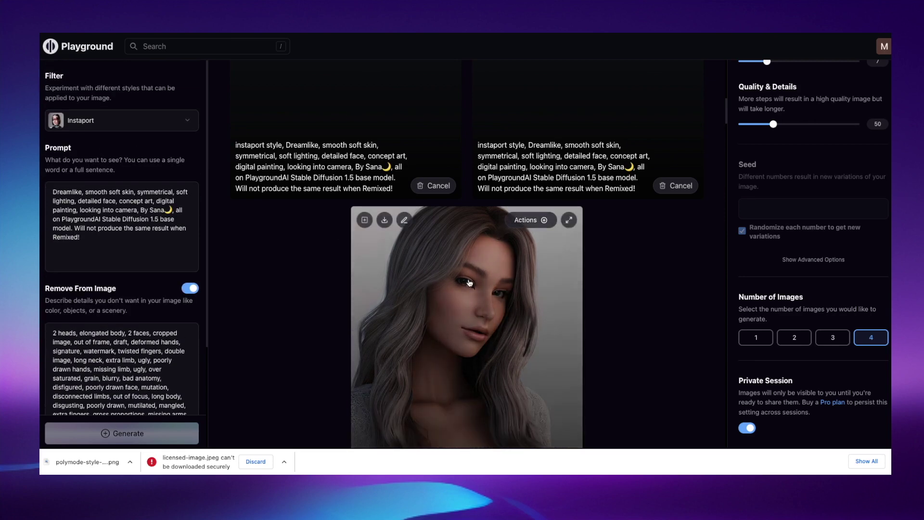
scroll(444, 296, "up", 4)
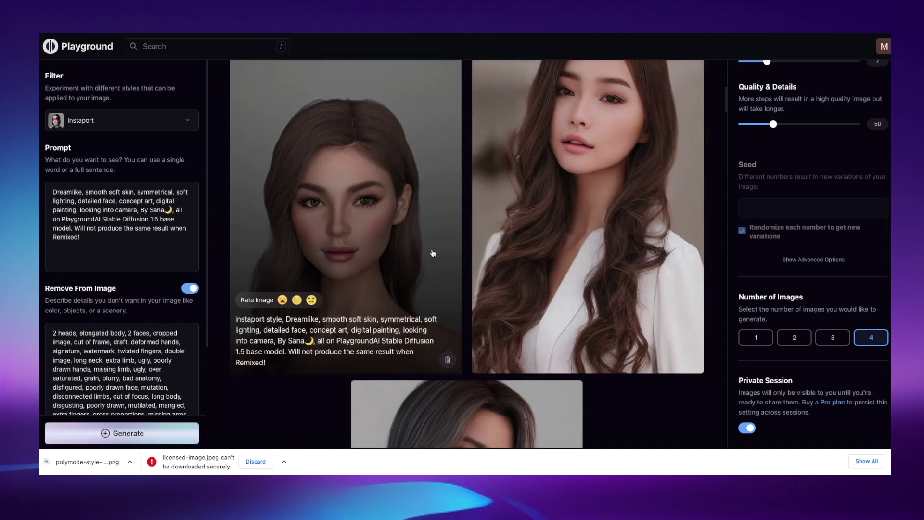
scroll(477, 245, "up", 1)
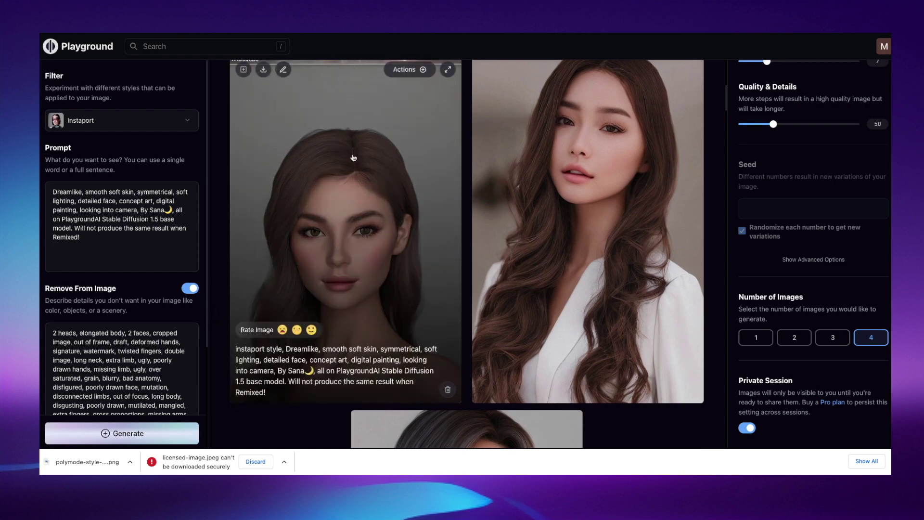
scroll(584, 164, "down", 8)
scroll(526, 247, "up", 10)
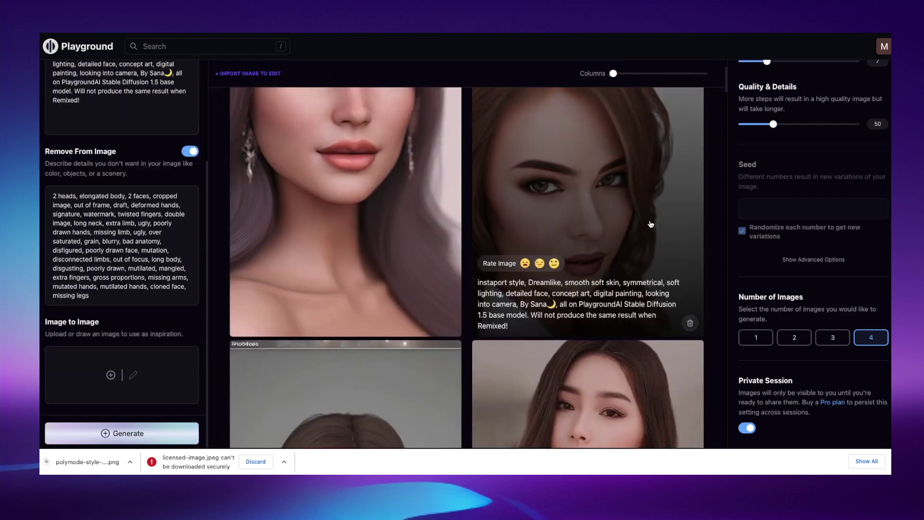
scroll(651, 224, "up", 2)
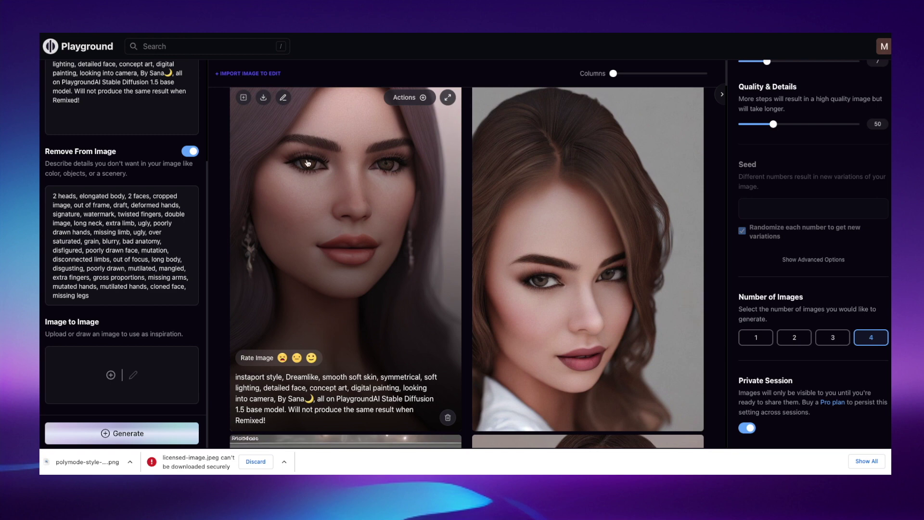
scroll(365, 257, "up", 1)
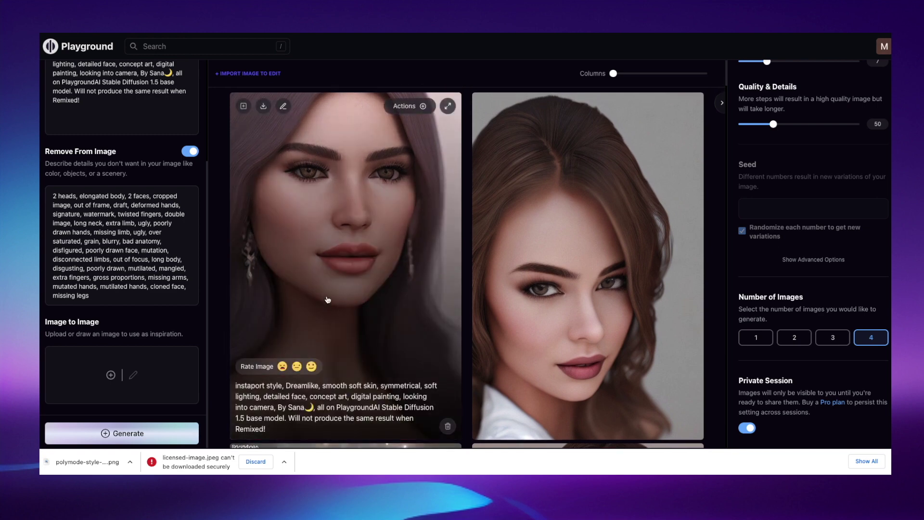
left_click(448, 426)
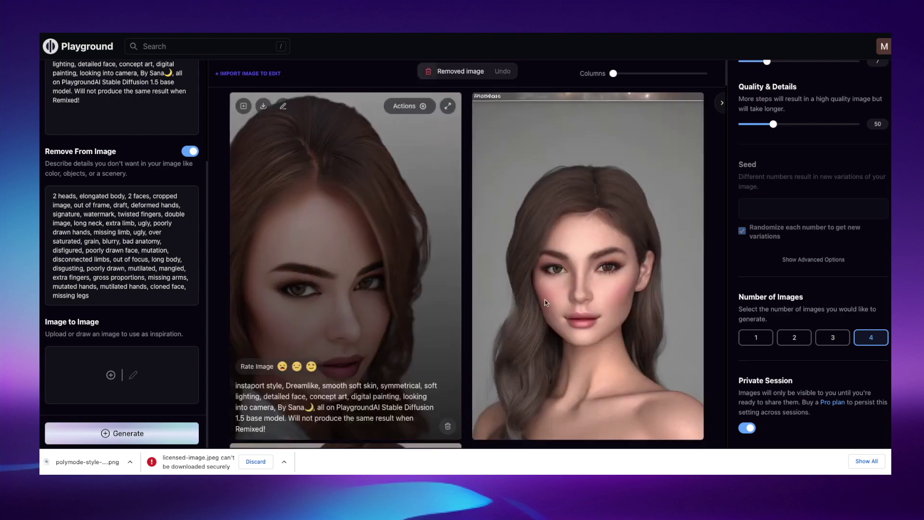
left_click(690, 427)
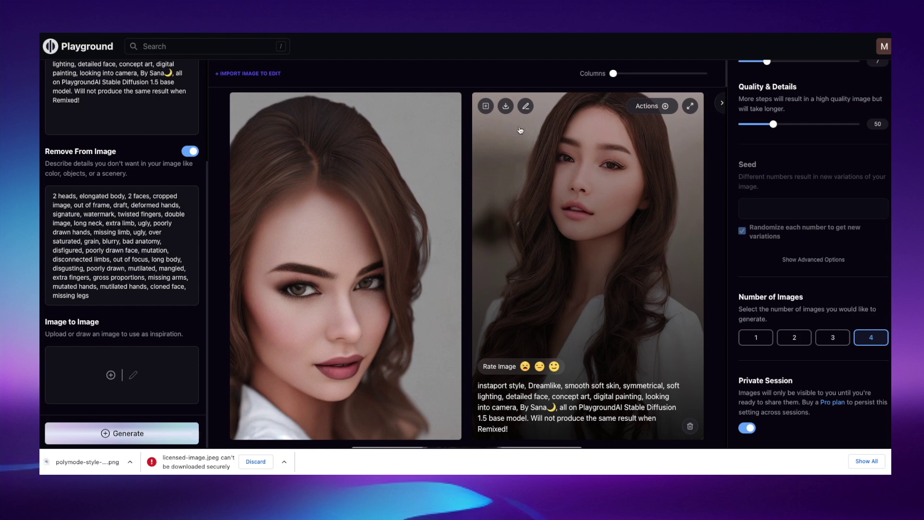
Use the long-haired portrait in the white blazer as the Image to Image source, generate variations and delete the unwanted one with earrings
left_click(485, 106)
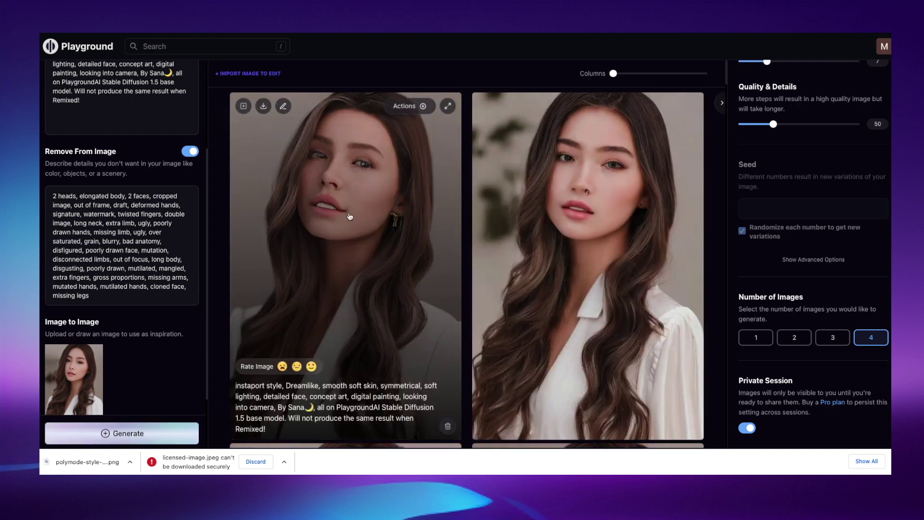
left_click(448, 426)
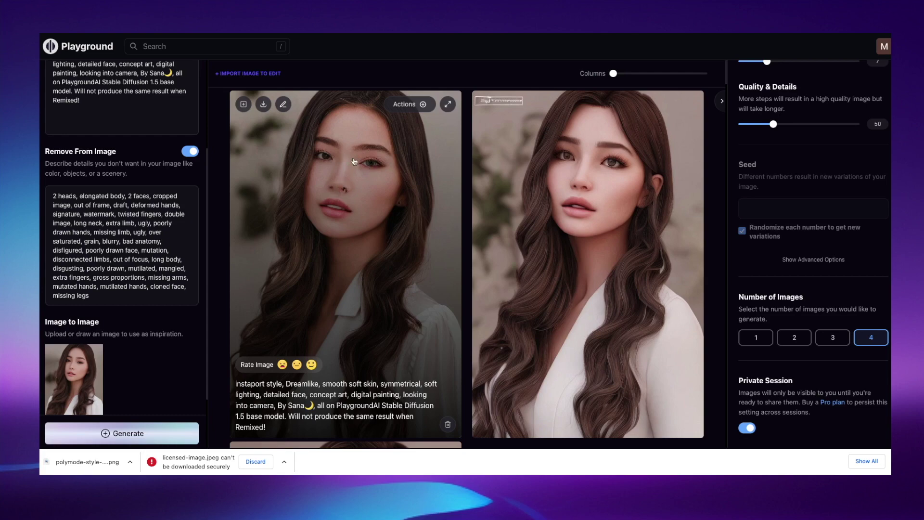
scroll(380, 193, "down", 5)
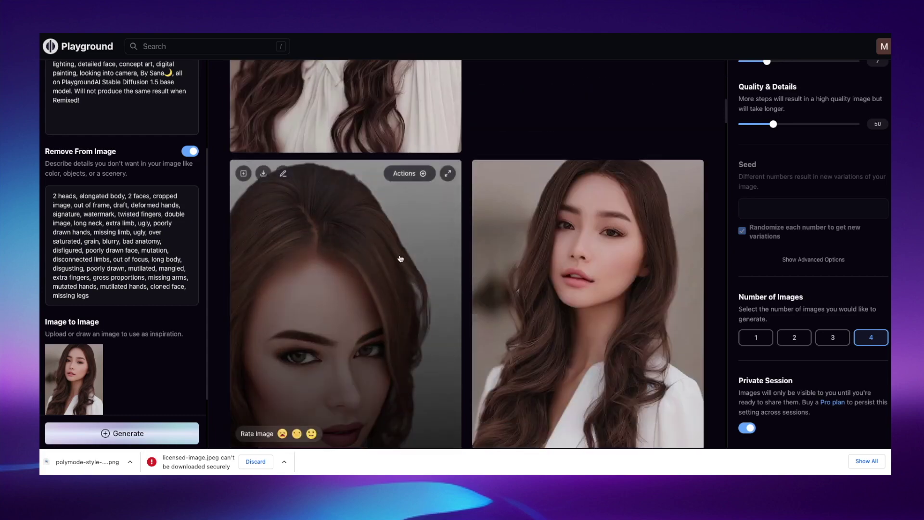
scroll(393, 221, "up", 2)
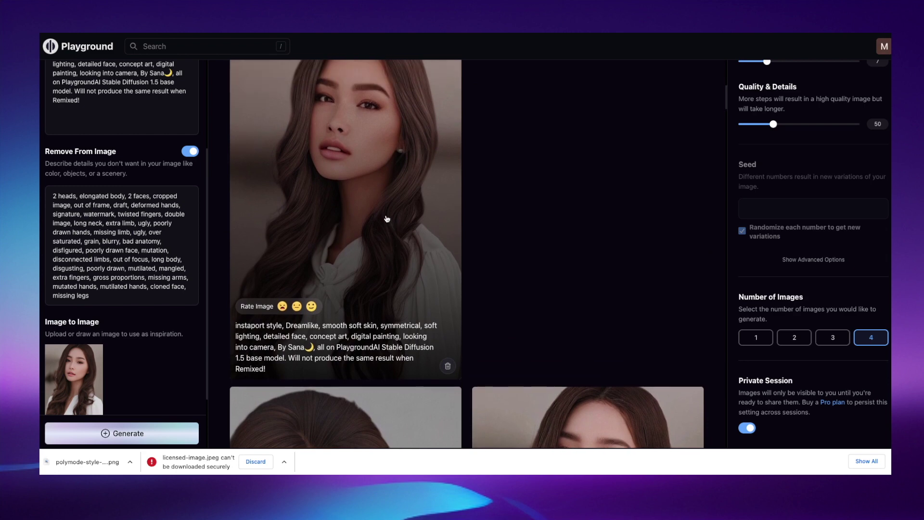
scroll(330, 189, "down", 5)
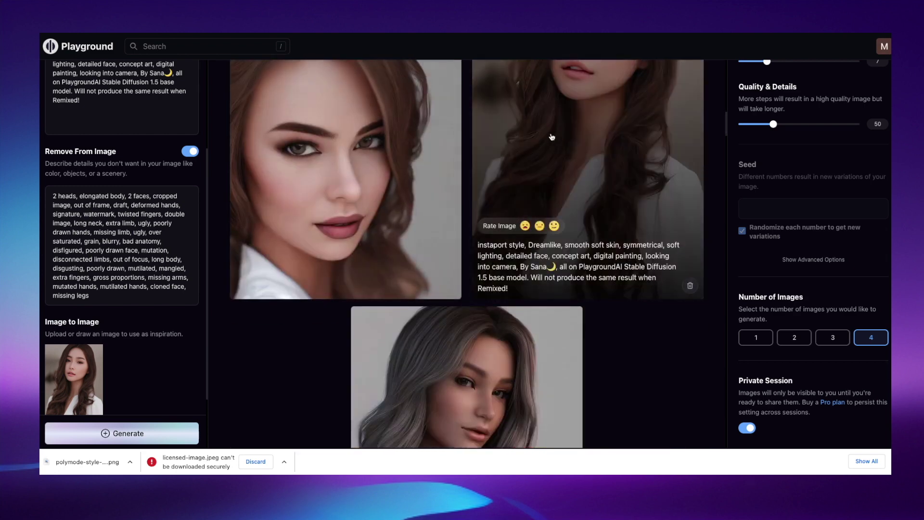
scroll(563, 186, "up", 2)
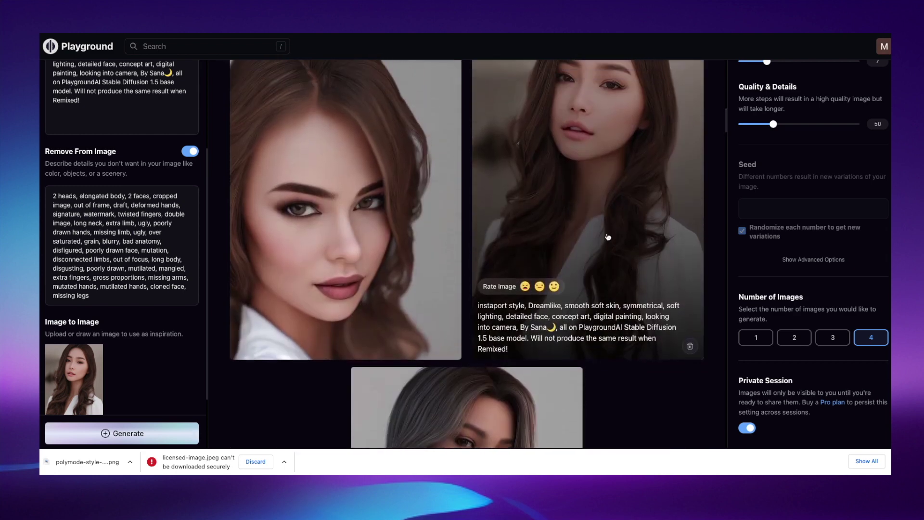
scroll(603, 154, "up", 1)
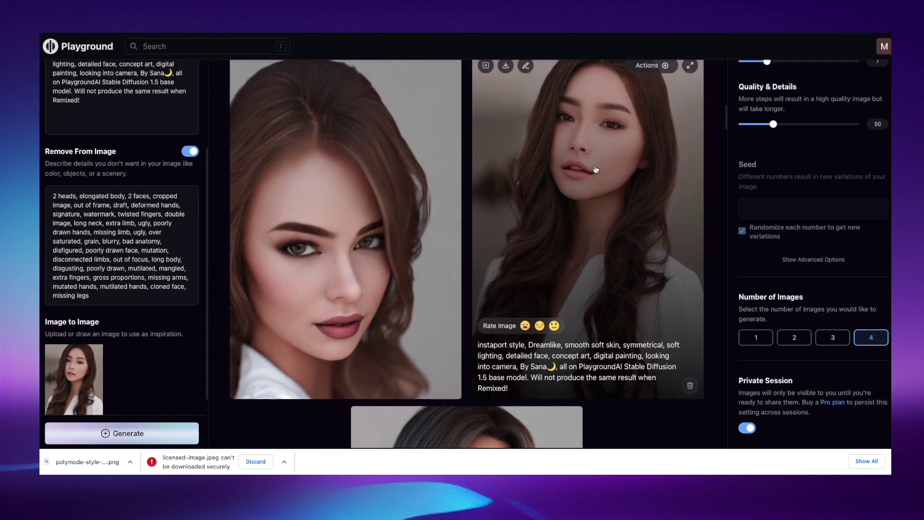
mouse_move(80, 377)
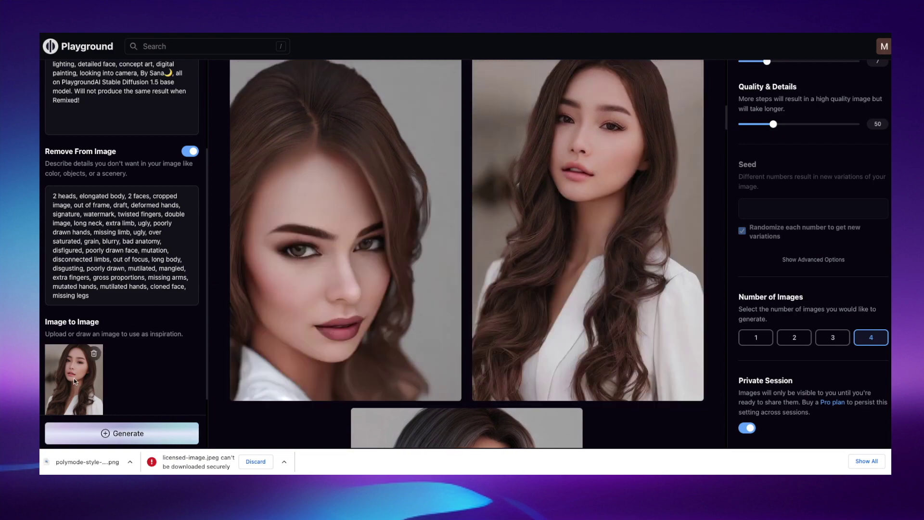
Change the filter from Instaport to Perfume, generate four images from the source portrait and review them
scroll(345, 231, "up", 4)
scroll(192, 168, "up", 1)
scroll(139, 126, "up", 2)
left_click(139, 126)
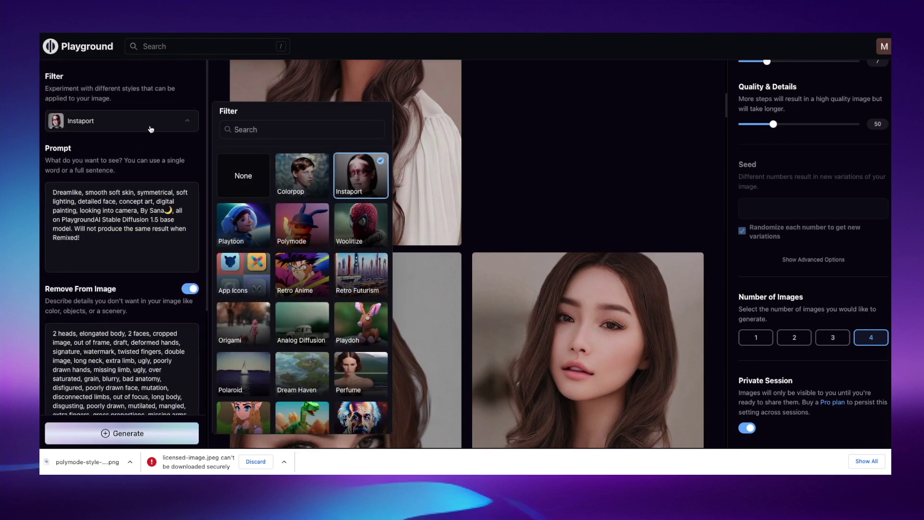
left_click(355, 372)
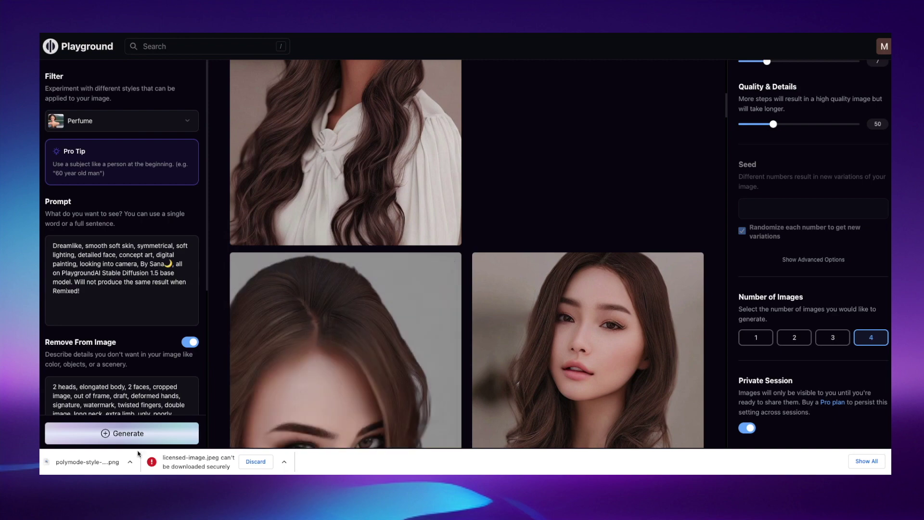
scroll(343, 241, "down", 2)
scroll(199, 357, "down", 5)
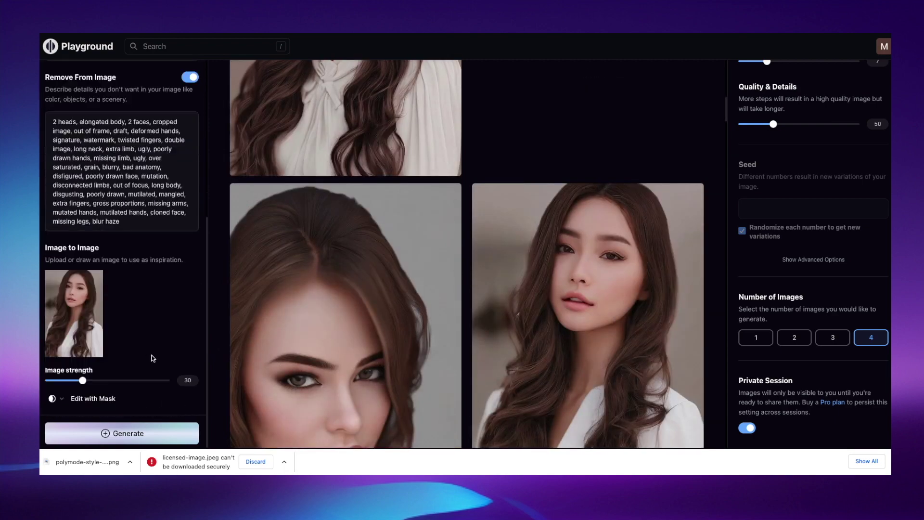
left_click(139, 435)
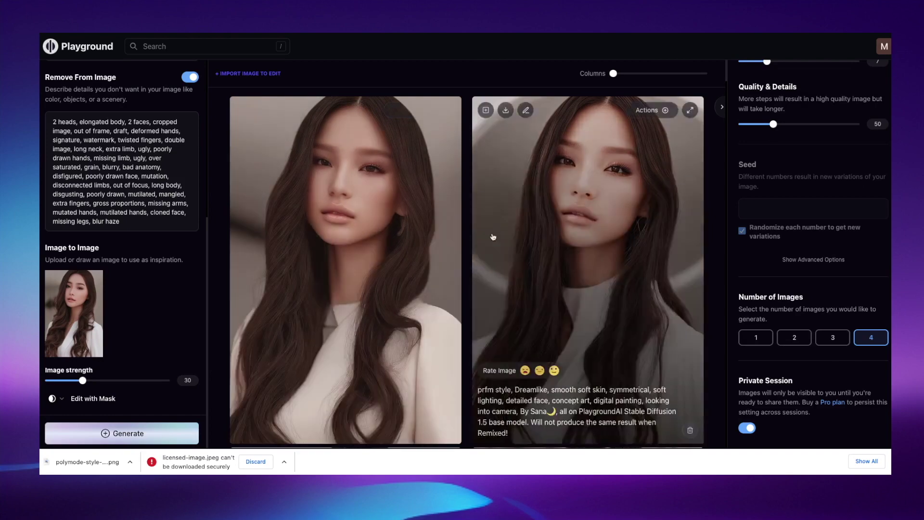
scroll(373, 288, "down", 5)
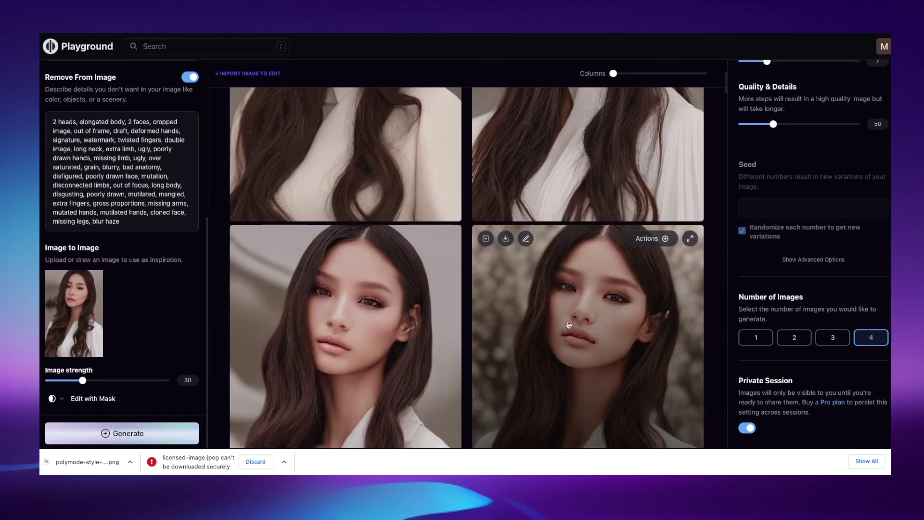
scroll(385, 320, "down", 2)
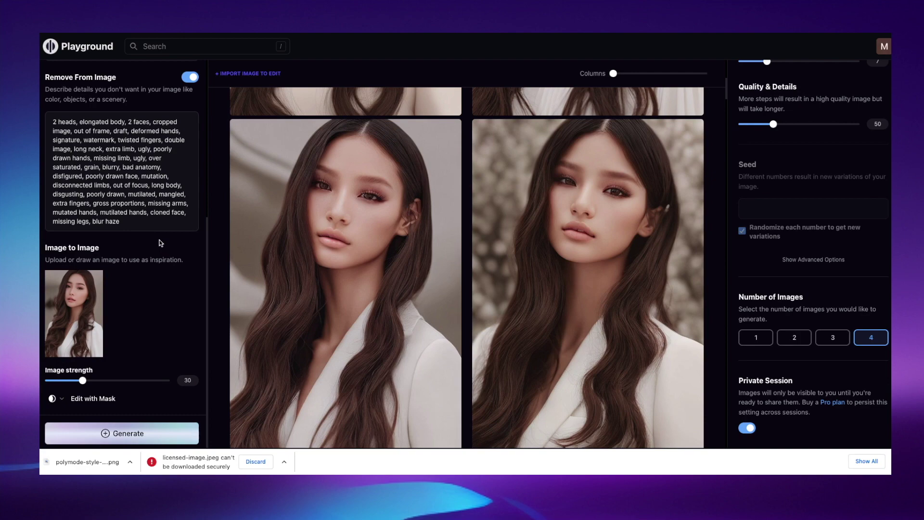
Cut the artist credit and the PlaygroundAI base-model note from the prompt so it ends at "looking into camera," and generate another batch
scroll(154, 248, "up", 5)
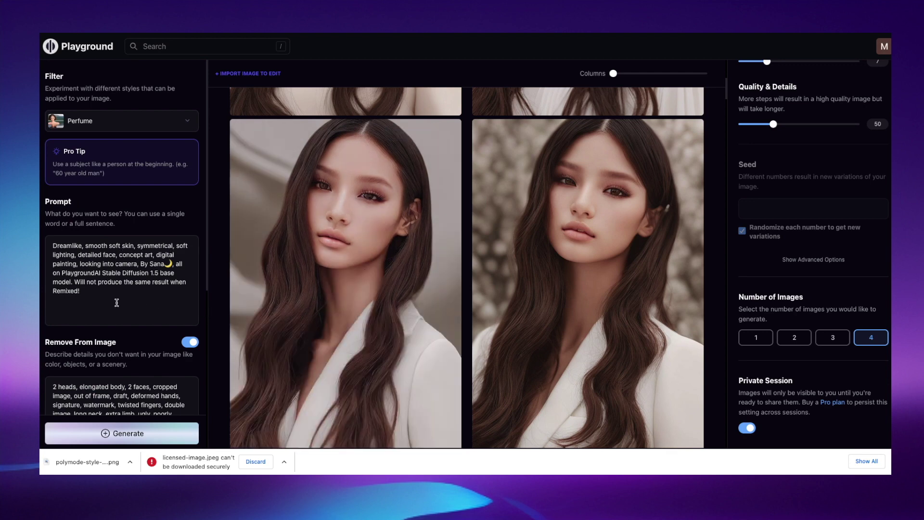
left_click_drag(102, 296, 177, 265)
key("BackSpace")
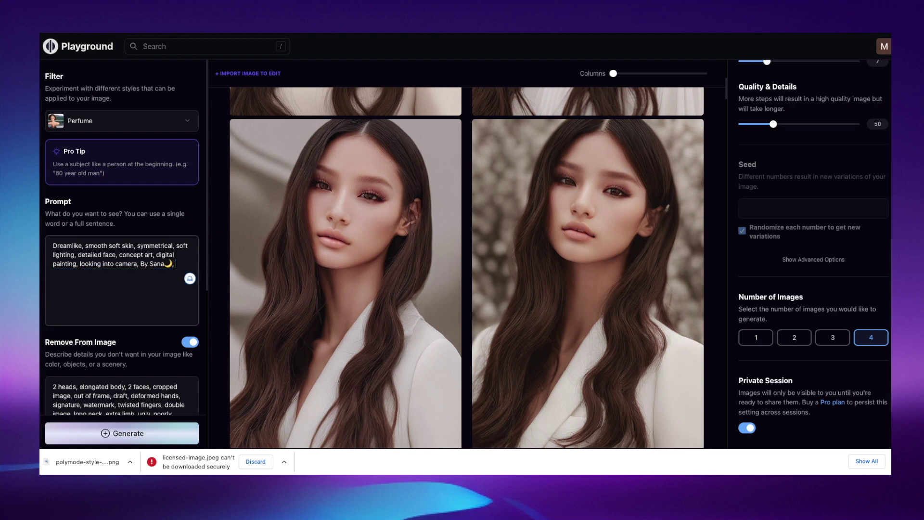
left_click_drag(140, 264, 193, 263)
key("BackSpace")
mouse_move(328, 244)
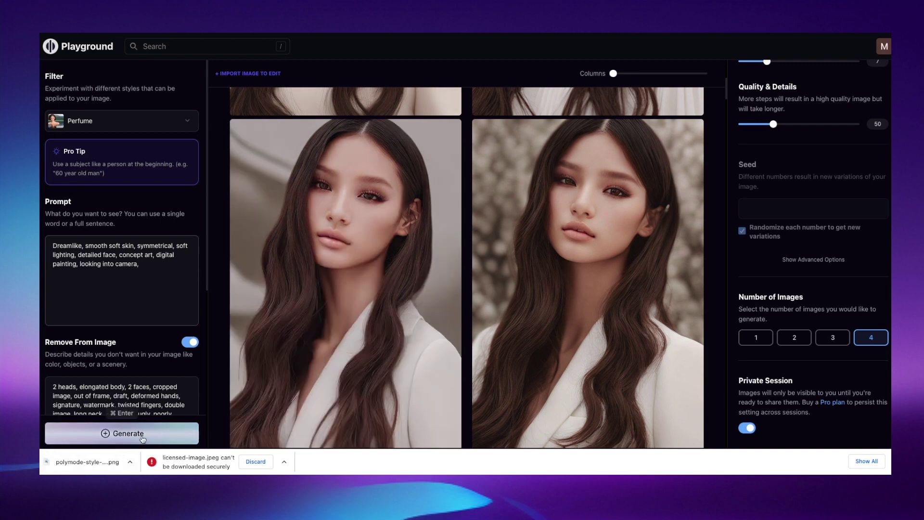
left_click(143, 435)
mouse_move(275, 375)
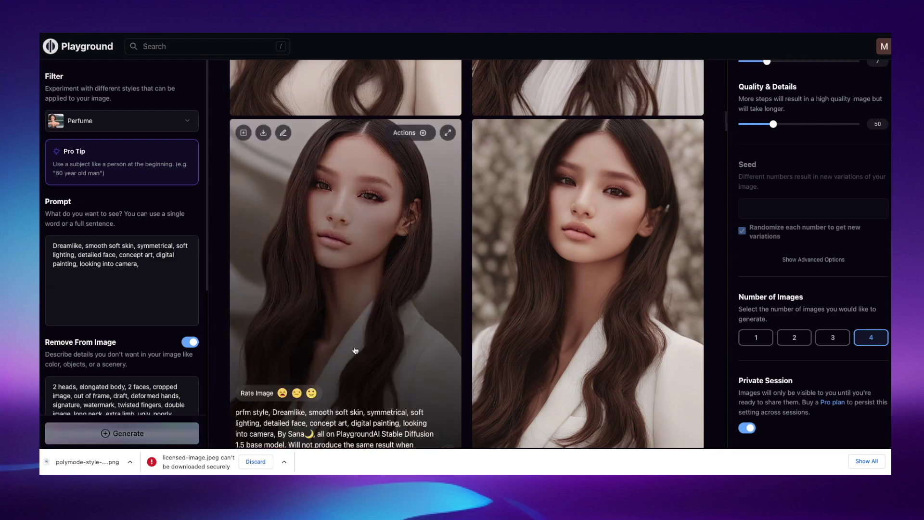
scroll(497, 289, "down", 5)
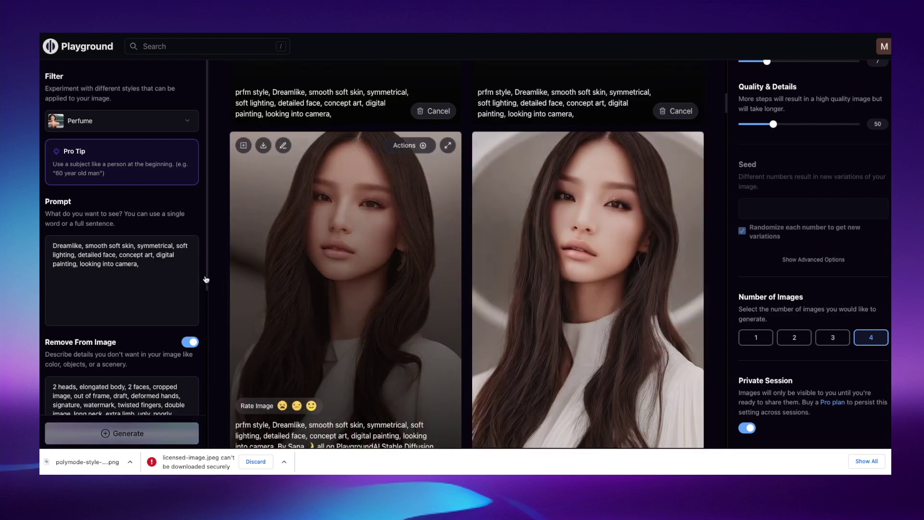
left_click(148, 265)
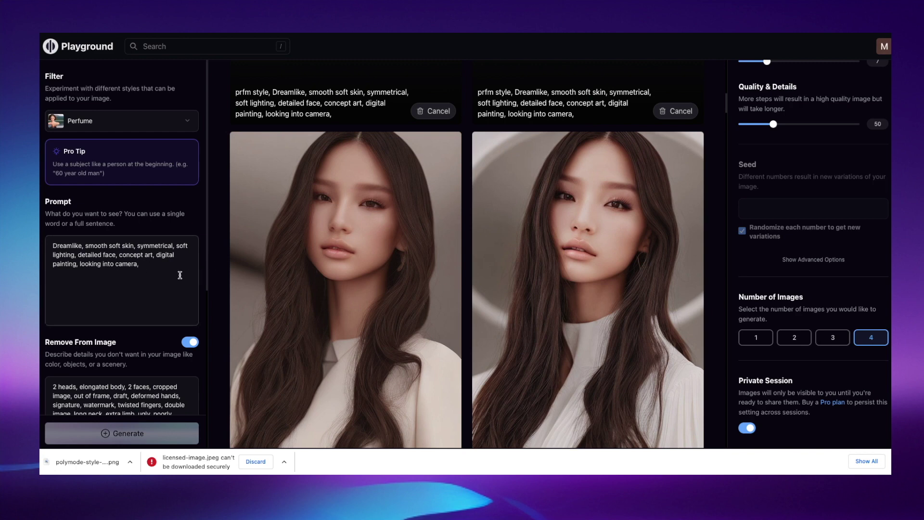
Browse the Rising community feed and open the "Prfm style" post of the metallic cybernetic figure to view its prompt
scroll(366, 241, "up", 4)
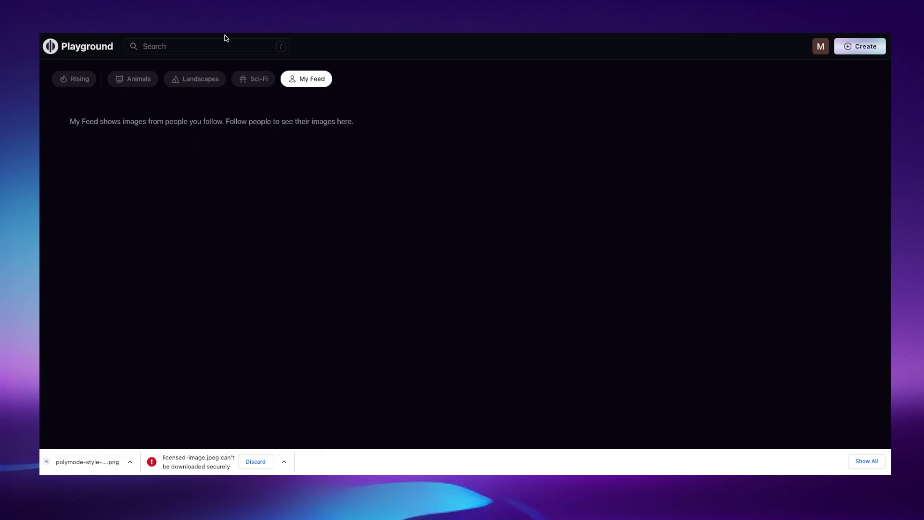
left_click(77, 79)
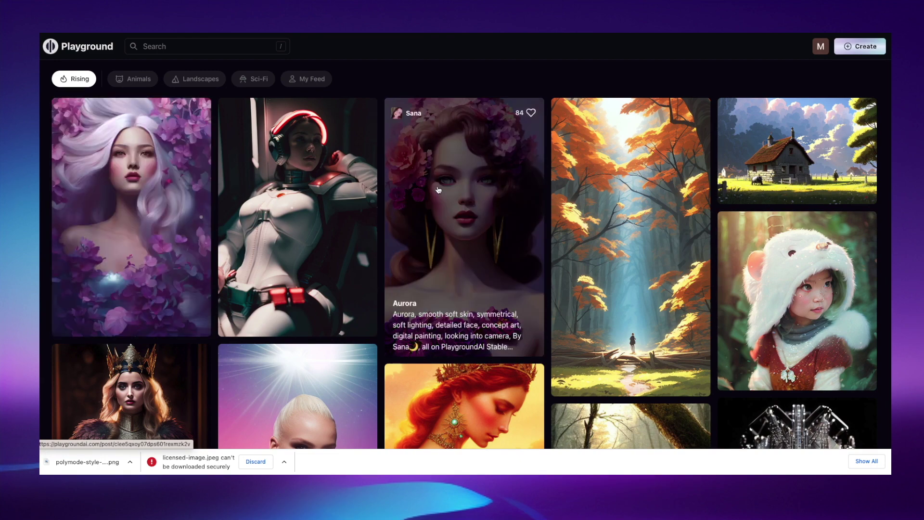
scroll(477, 207, "down", 7)
scroll(478, 207, "up", 4)
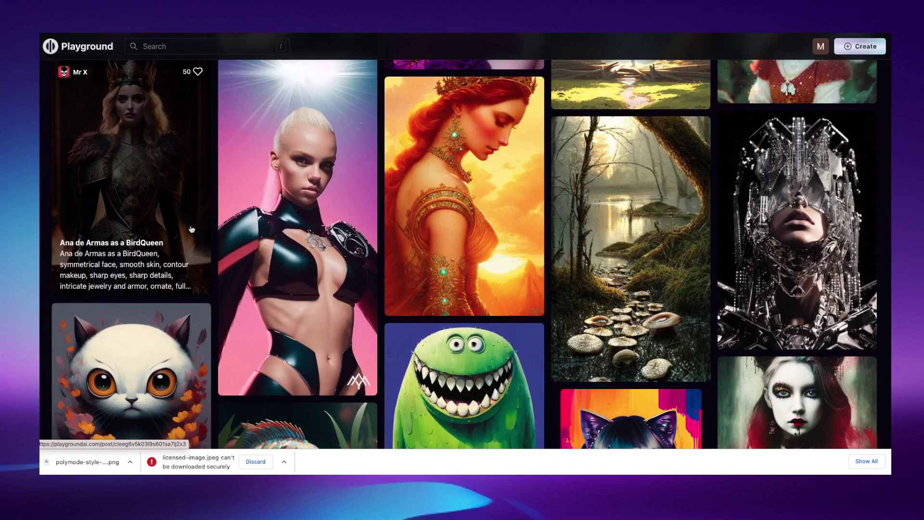
scroll(590, 208, "down", 10)
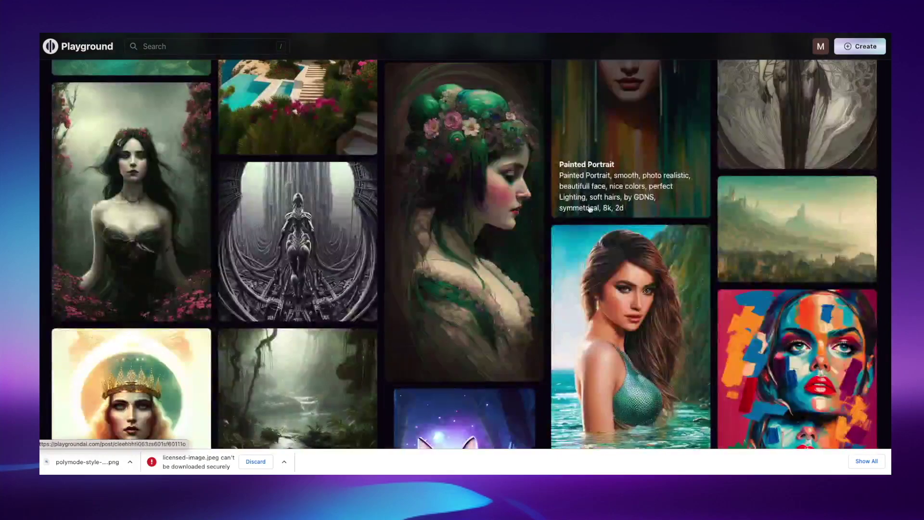
scroll(590, 208, "up", 10)
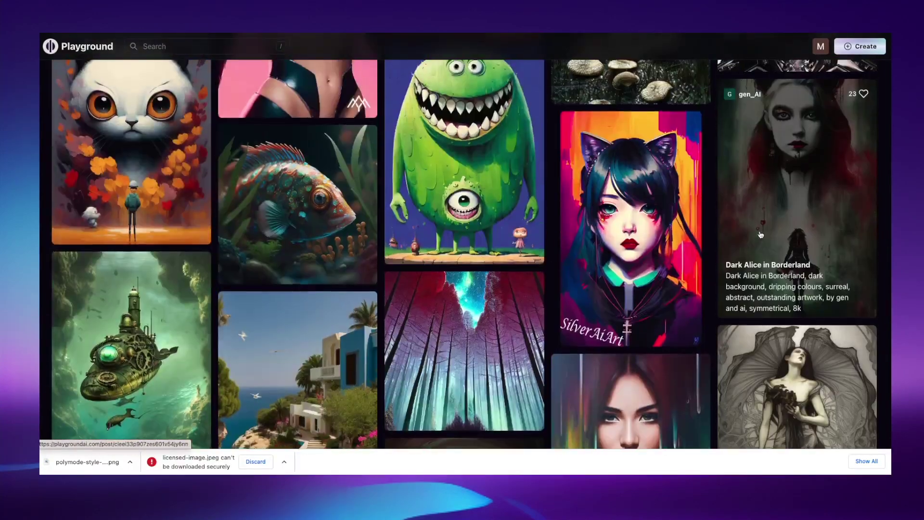
scroll(760, 234, "up", 5)
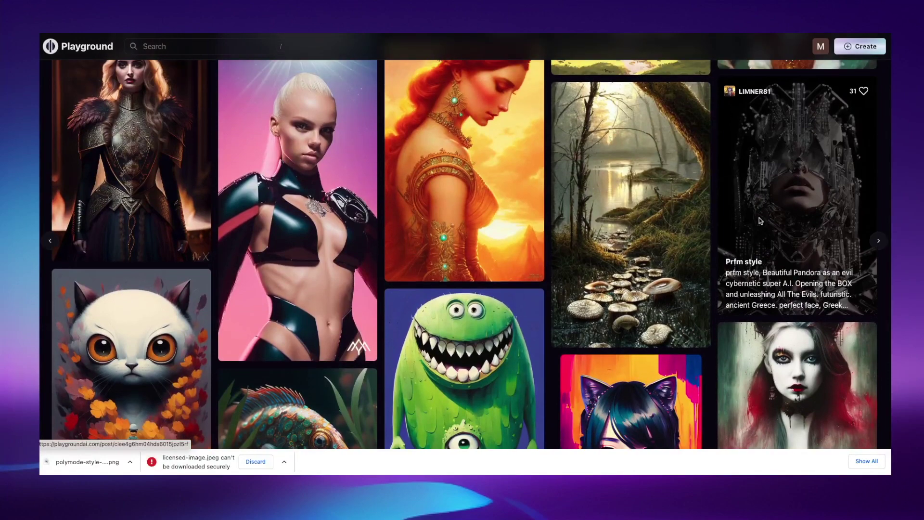
left_click(764, 220)
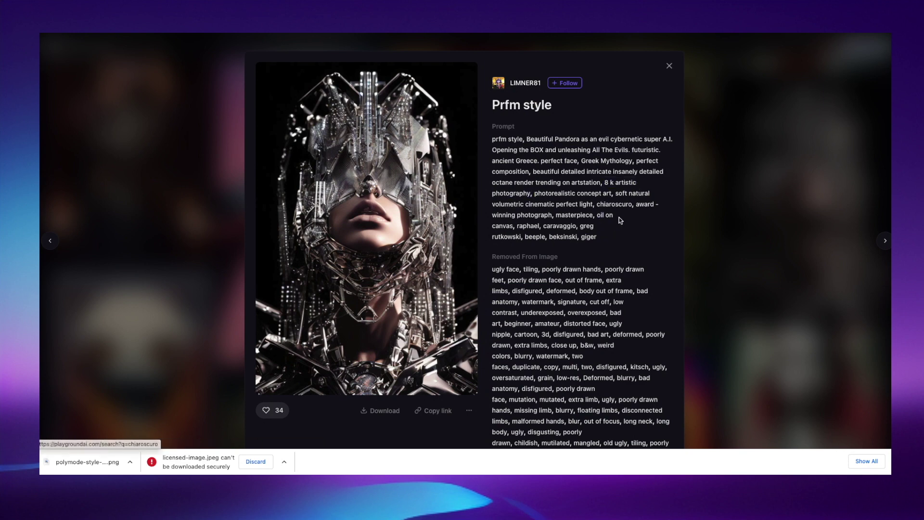
Copy the "Prfm style" post's prompt from "Greek Mythology" through "giger" and append it to the portrait prompt after "looking into camera,"
left_click_drag(613, 241, 584, 164)
key("ctrl+c")
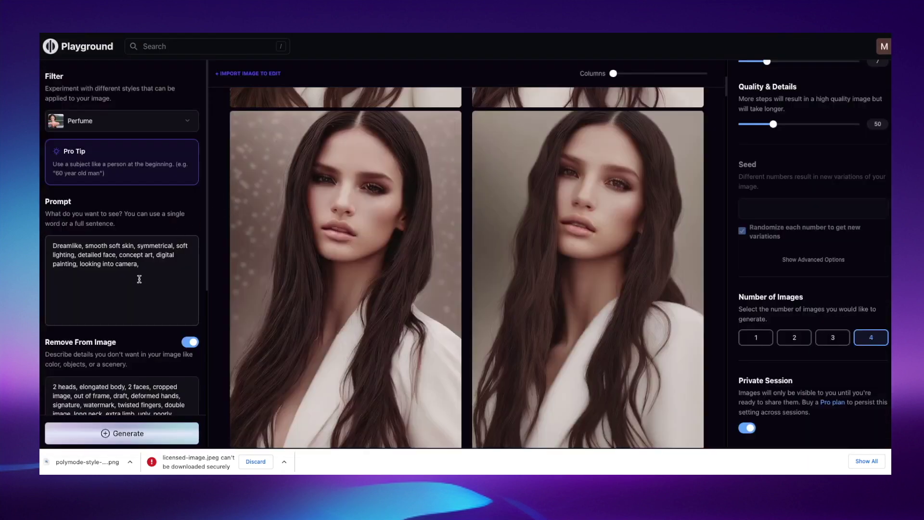
left_click(142, 264)
key("ctrl+v")
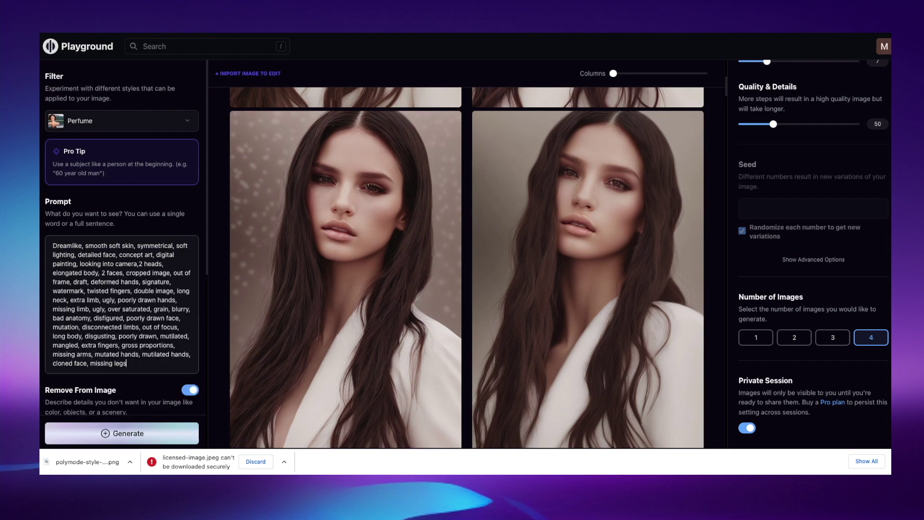
key("ctrl+z")
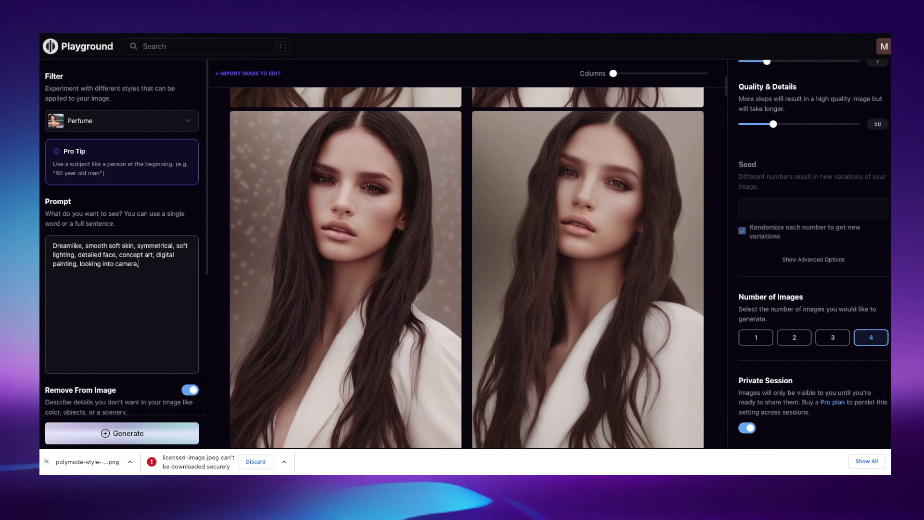
left_click(258, 33)
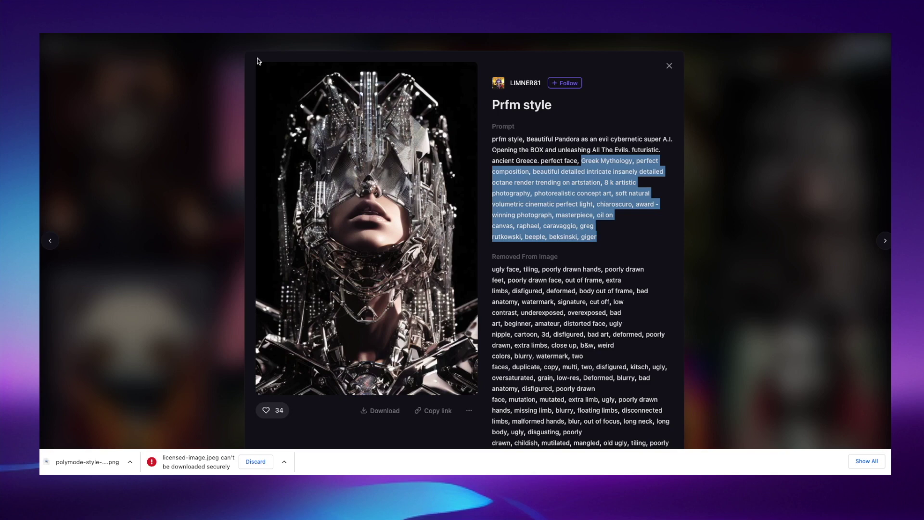
left_click(178, 34)
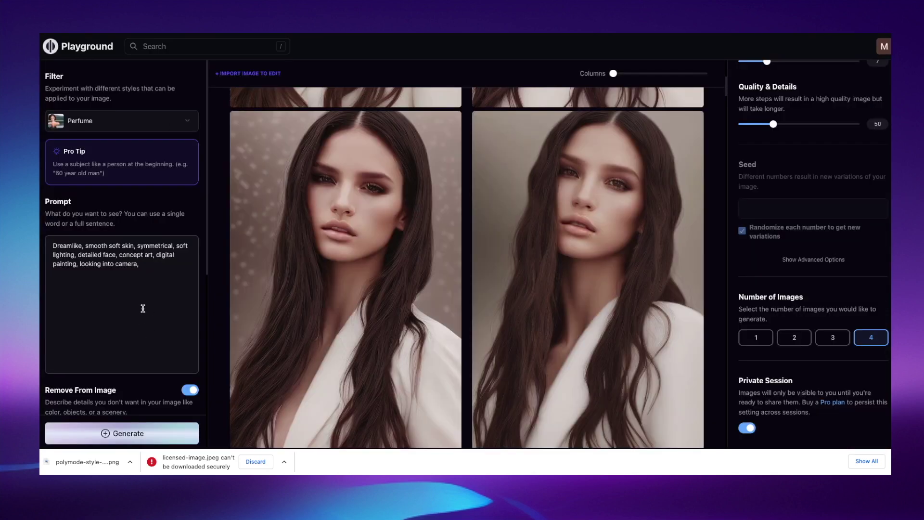
key("ctrl+v")
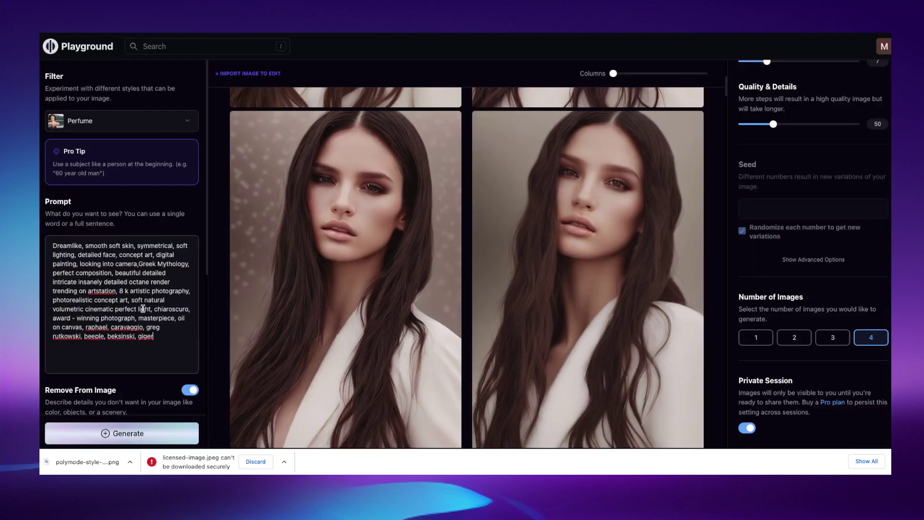
Generate a four-image batch with the extended prompt and compare the new portraits with the earlier ones
left_click(142, 435)
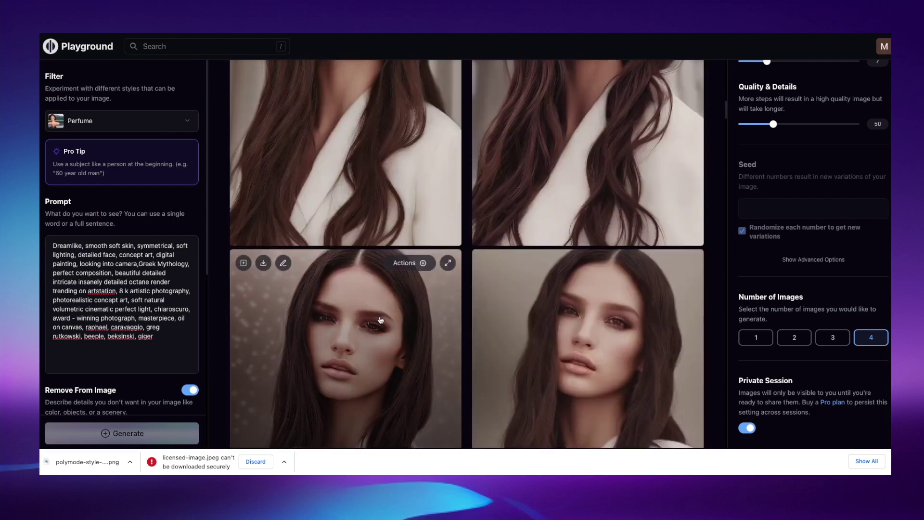
scroll(377, 344, "down", 5)
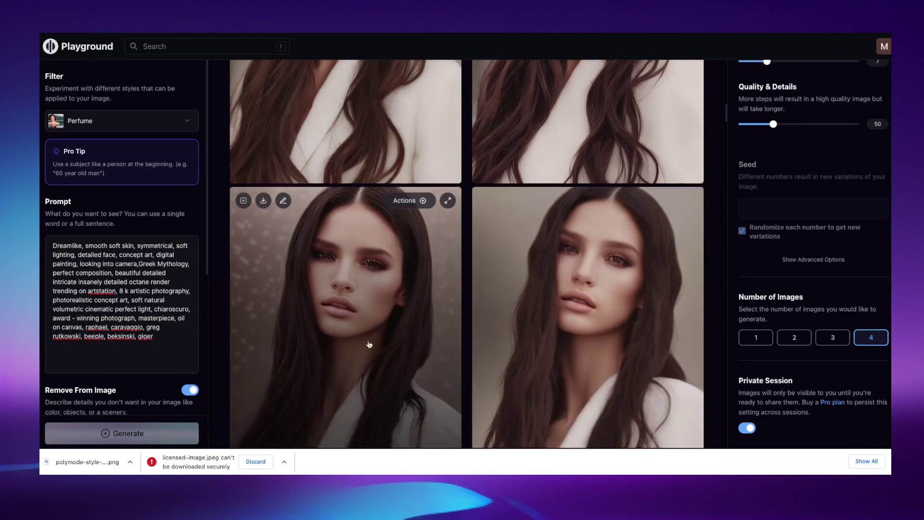
scroll(582, 190, "down", 10)
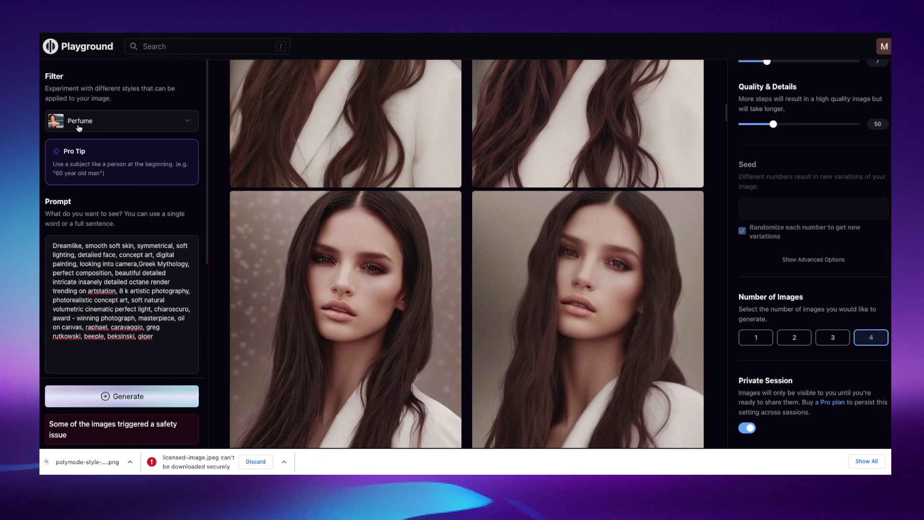
scroll(414, 294, "up", 4)
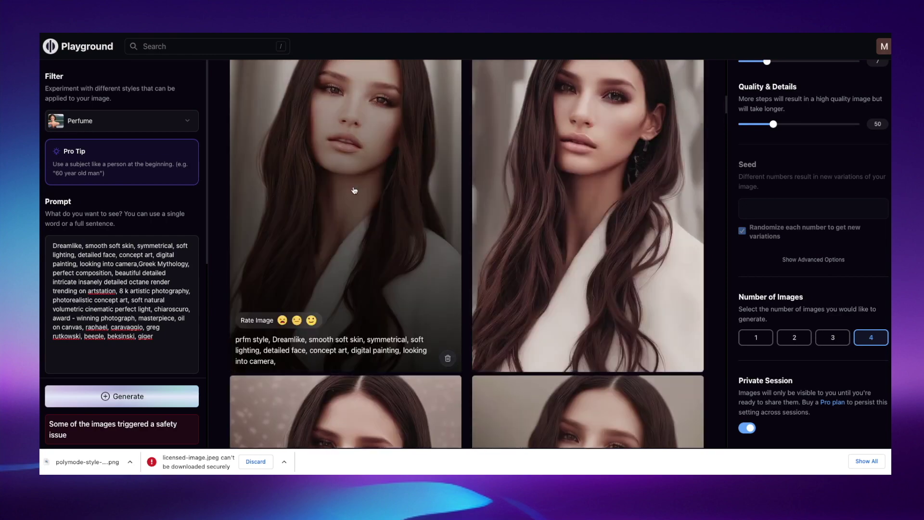
scroll(371, 181, "up", 1)
scroll(365, 217, "down", 5)
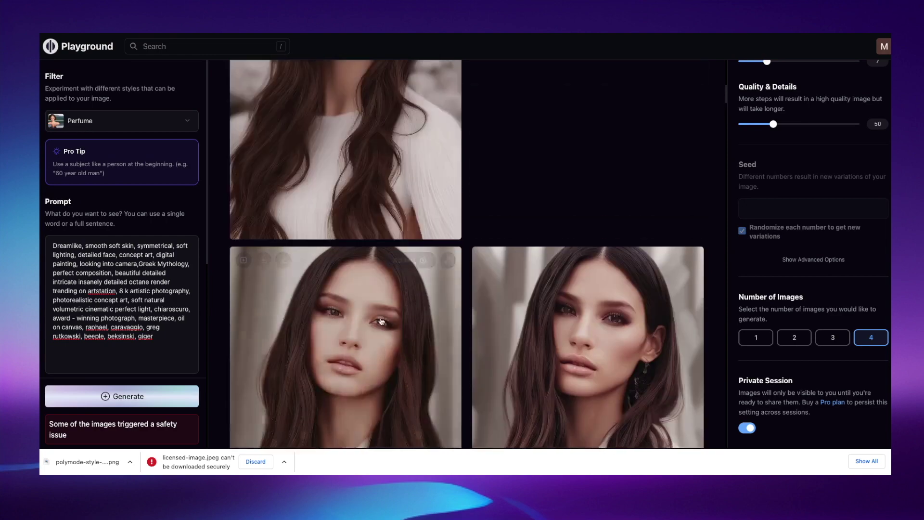
scroll(382, 296, "up", 5)
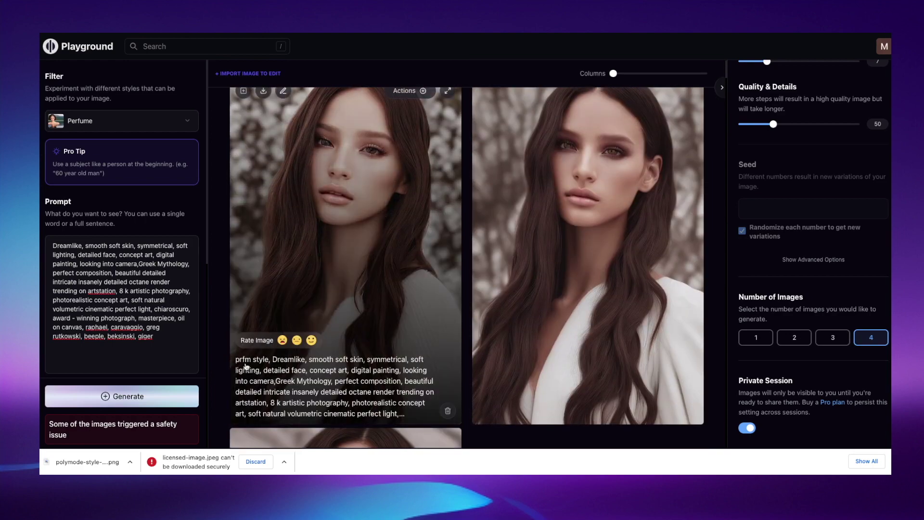
scroll(402, 297, "up", 1)
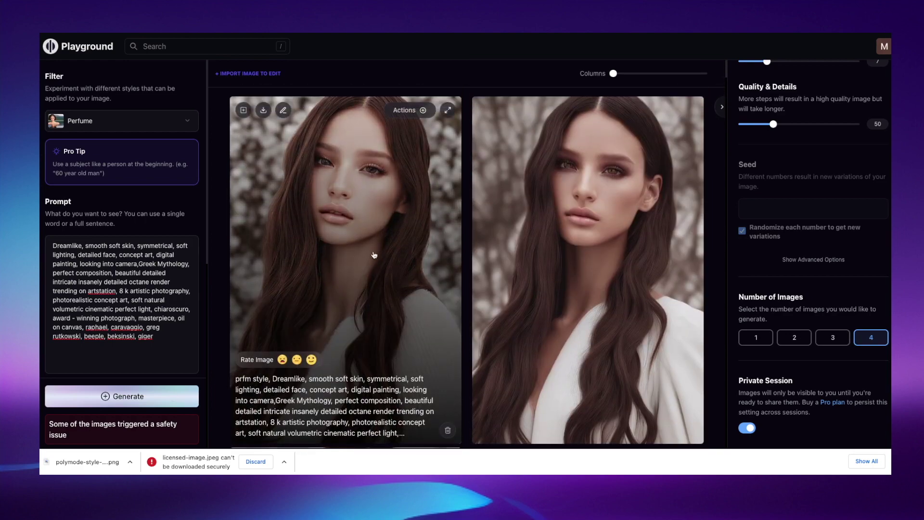
scroll(101, 422, "down", 1)
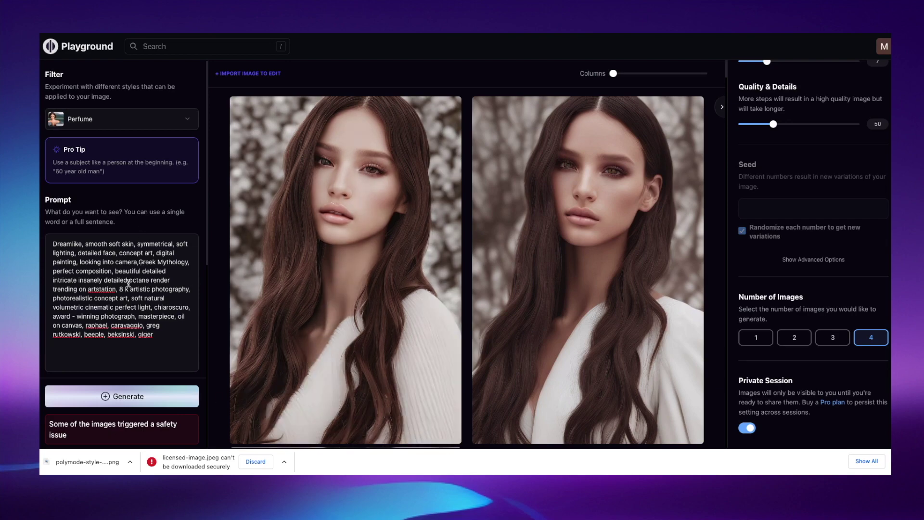
Generate another batch of four portraits with the same extended prompt and review them against the previous results
left_click_drag(110, 279, 136, 279)
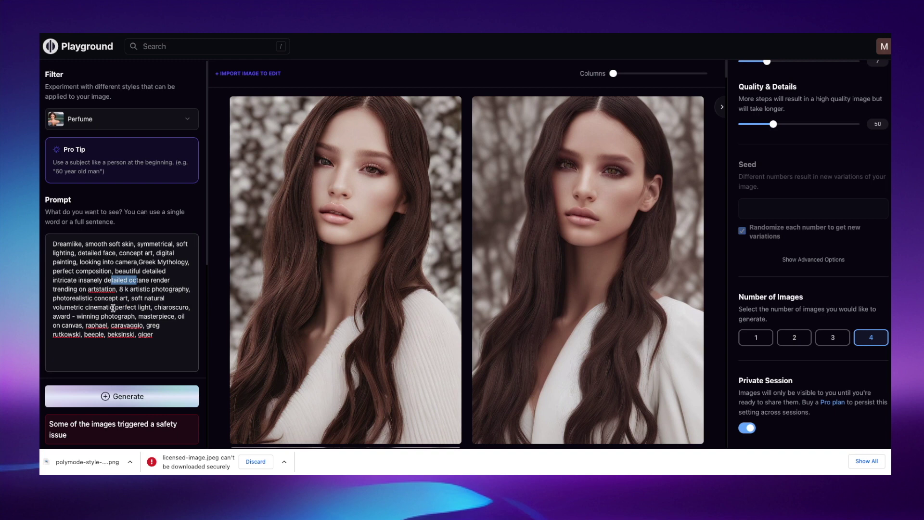
left_click(144, 394)
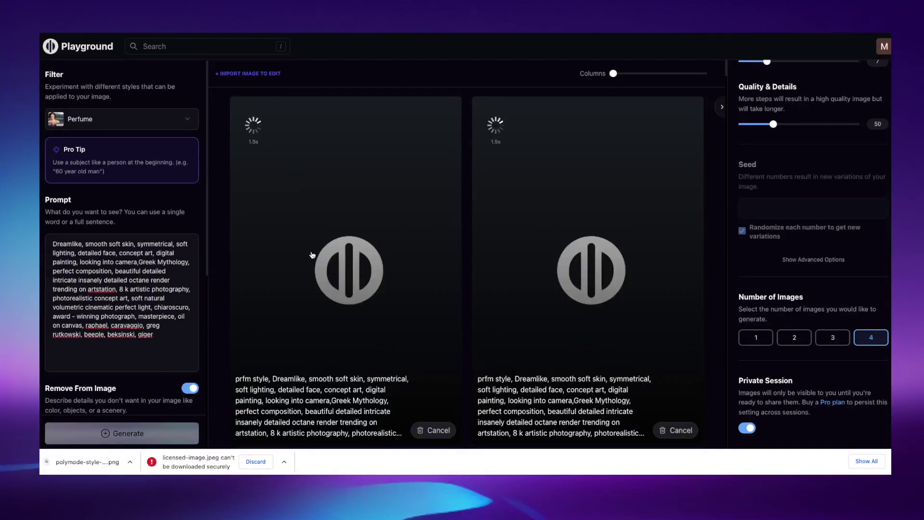
scroll(317, 262, "down", 5)
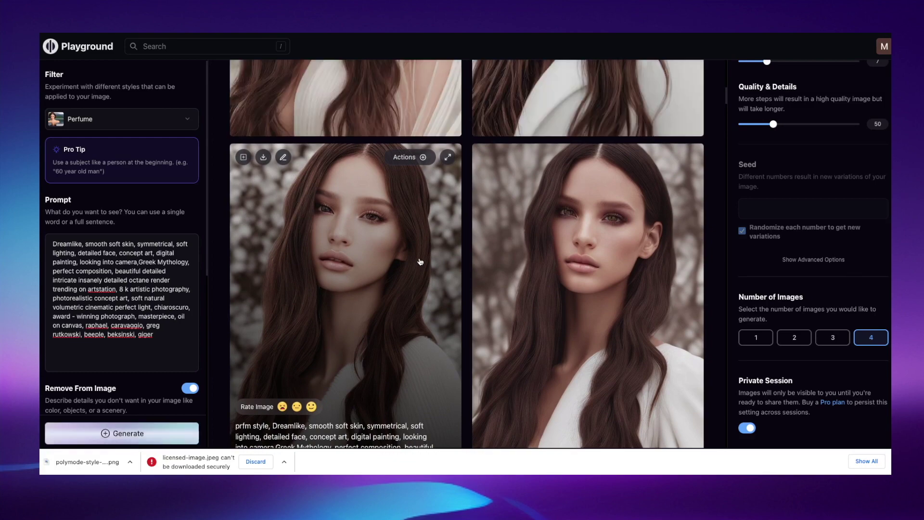
scroll(450, 242, "up", 5)
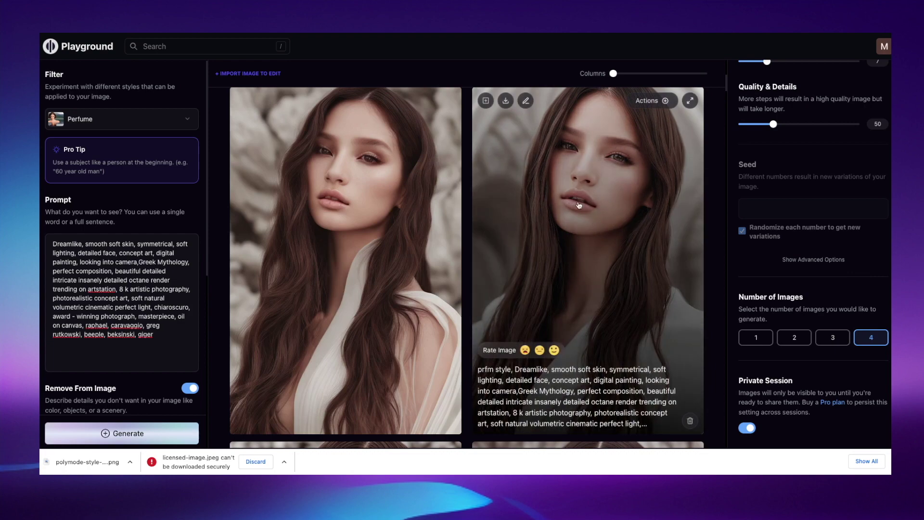
scroll(538, 147, "down", 3)
scroll(566, 205, "down", 3)
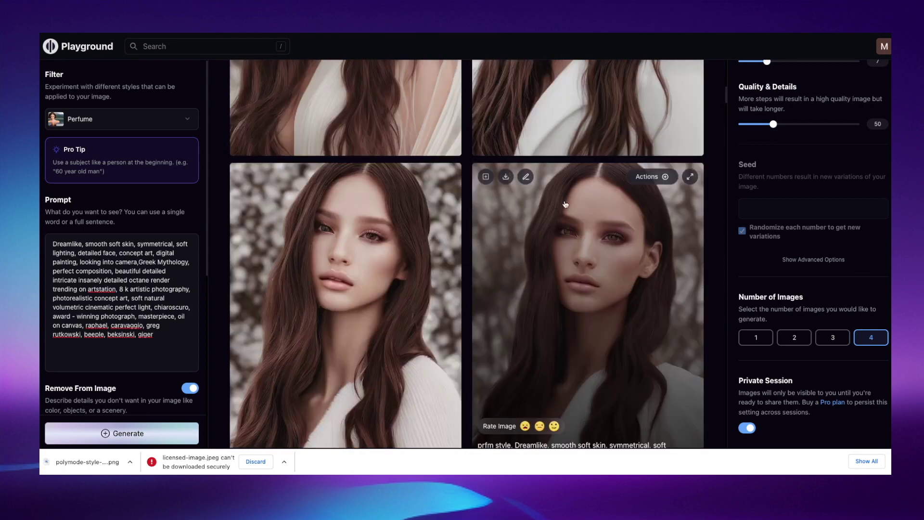
Download the new portrait without earrings, in the white pleated top against the plain grey background
scroll(584, 209, "up", 5)
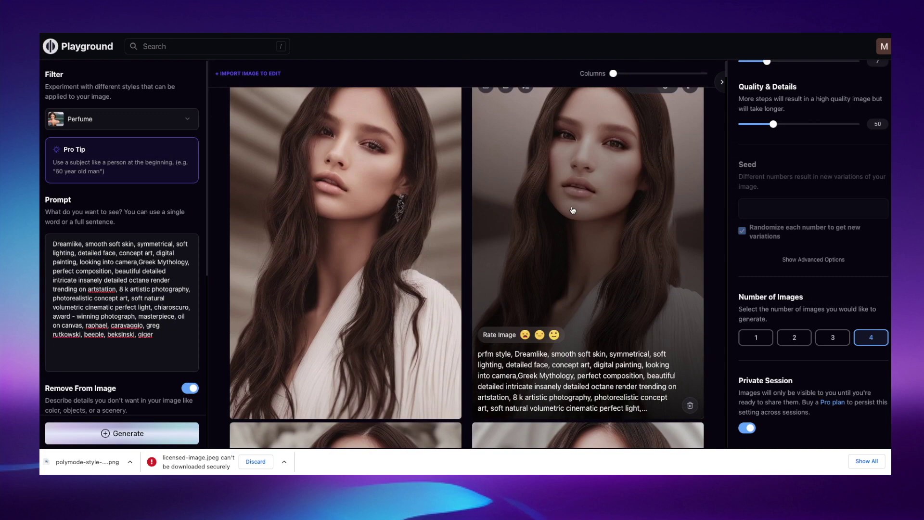
scroll(571, 205, "up", 1)
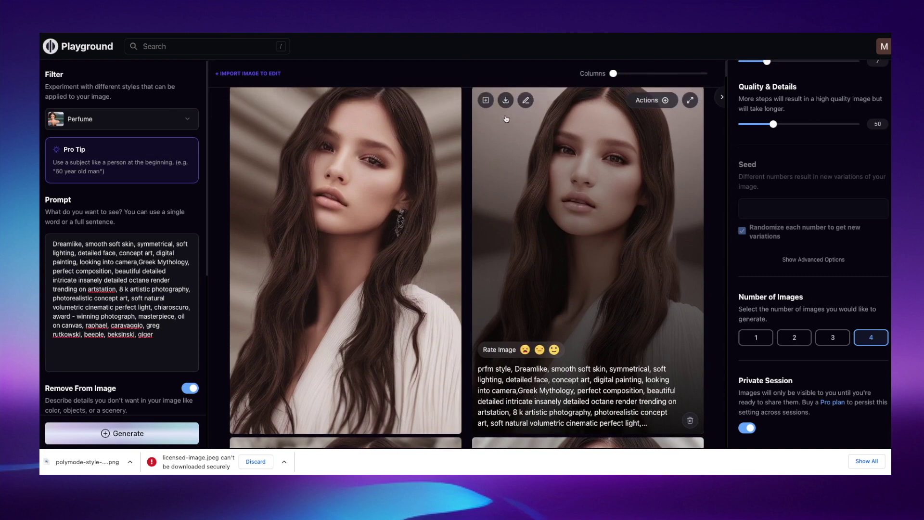
left_click(505, 100)
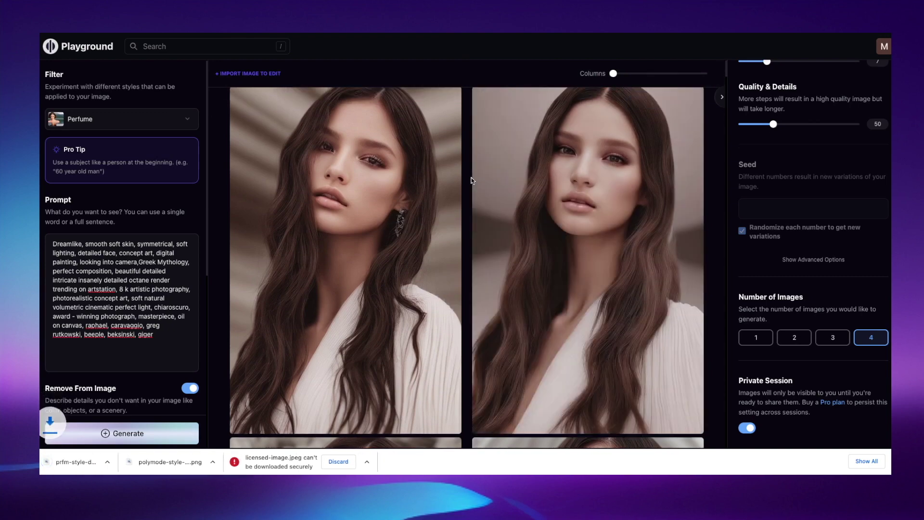
Return to the Rising community feed, open the "Ana de Armas as a BirdQueen" post and remix it
left_click(84, 46)
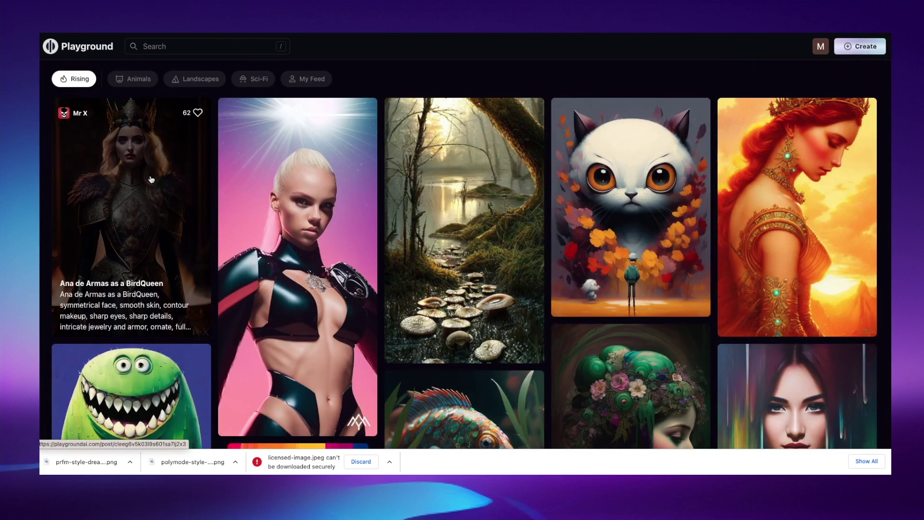
left_click(146, 176)
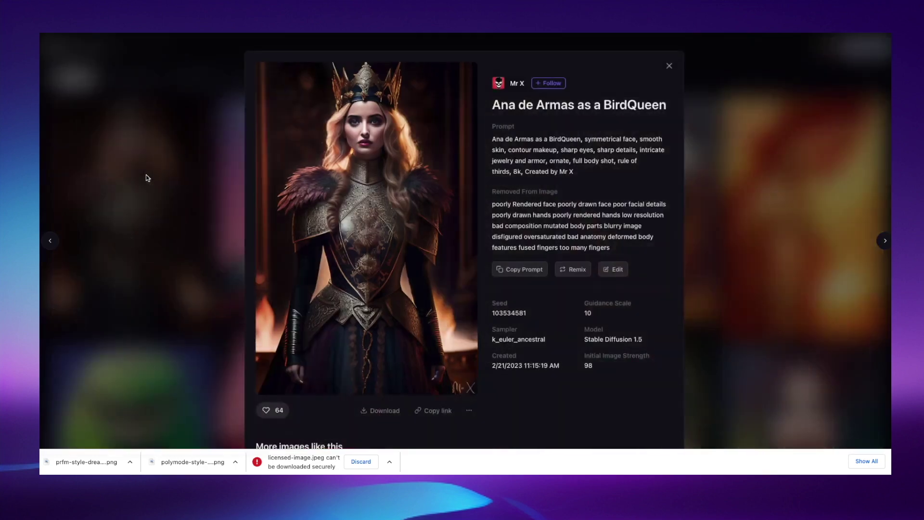
left_click(574, 271)
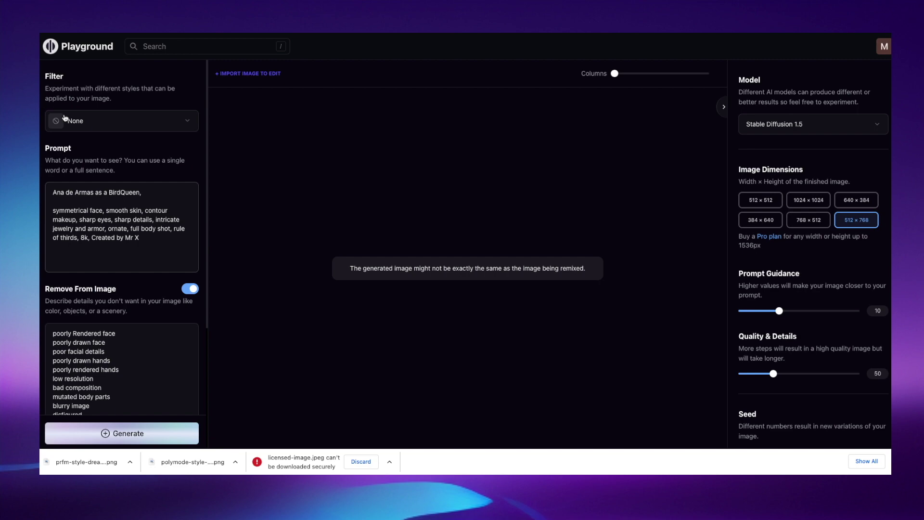
Set the downloaded long-haired portrait from the Downloads folder as the Image to Image source
scroll(111, 240, "down", 4)
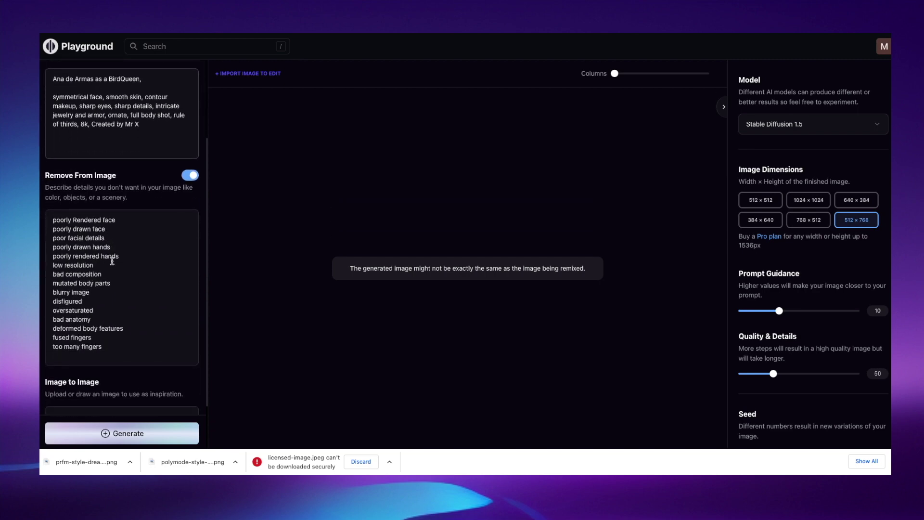
left_click(111, 375)
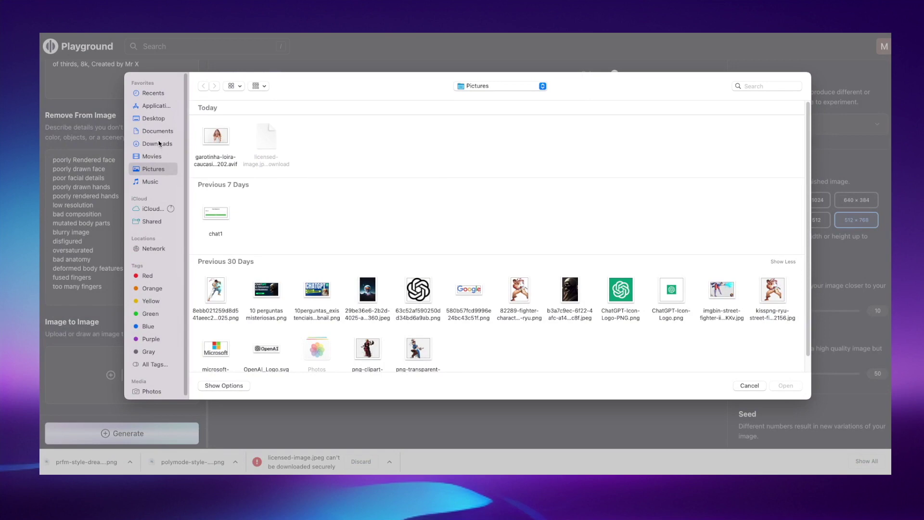
left_click(160, 143)
double_click(621, 197)
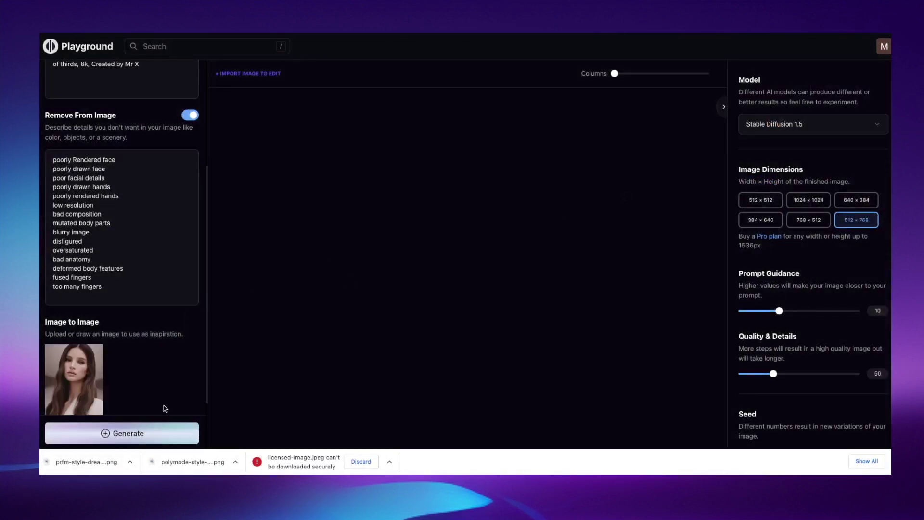
Turn on Private Session, generate one image from the remixed prompt and compare it with the source portrait
scroll(772, 367, "down", 5)
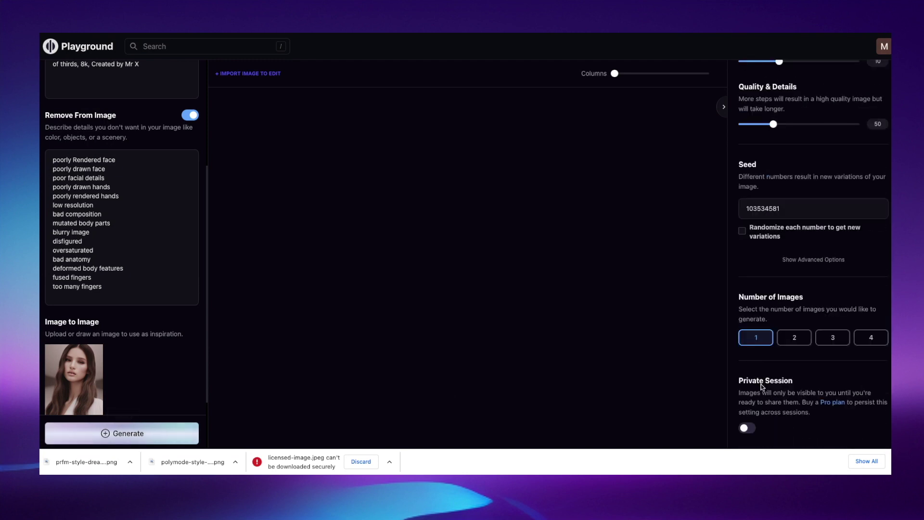
left_click(748, 427)
left_click(117, 434)
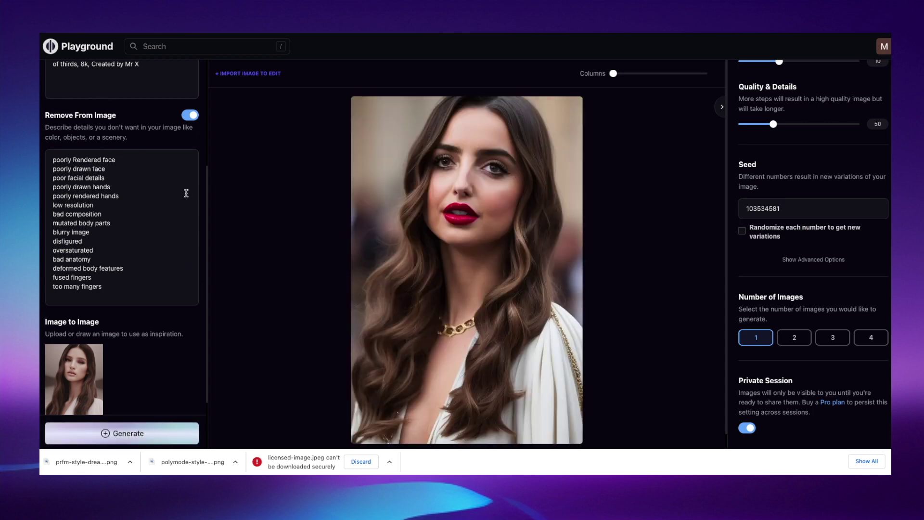
mouse_move(95, 372)
mouse_move(426, 207)
Set the number of images to 4, generate a batch from the BirdQueen prompt and review the results
left_click(873, 341)
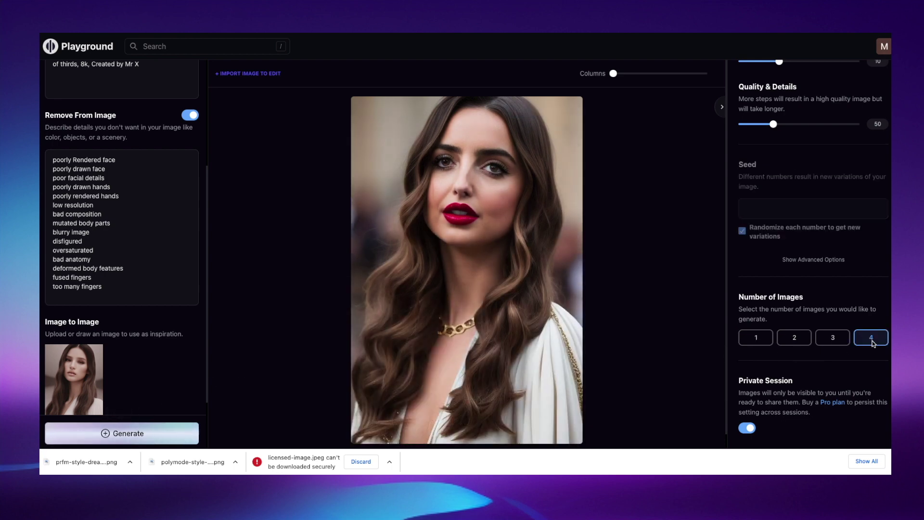
left_click(169, 429)
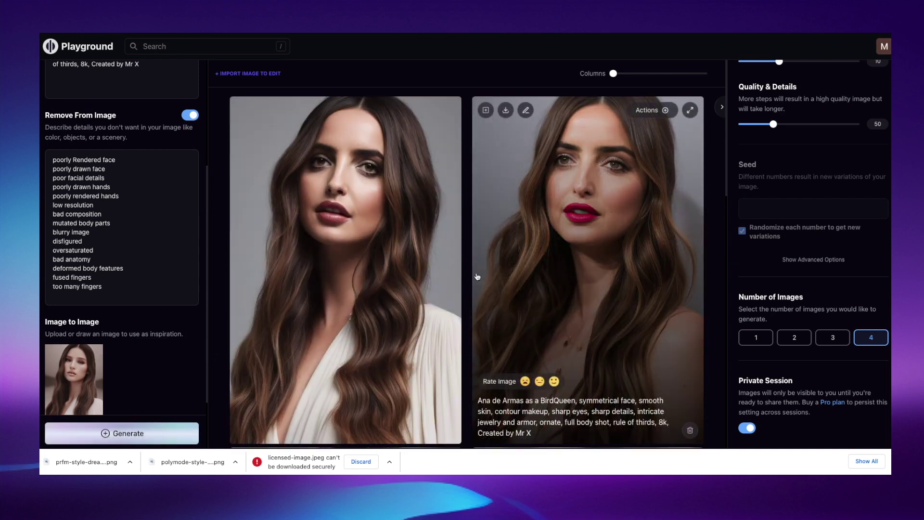
scroll(608, 291, "down", 6)
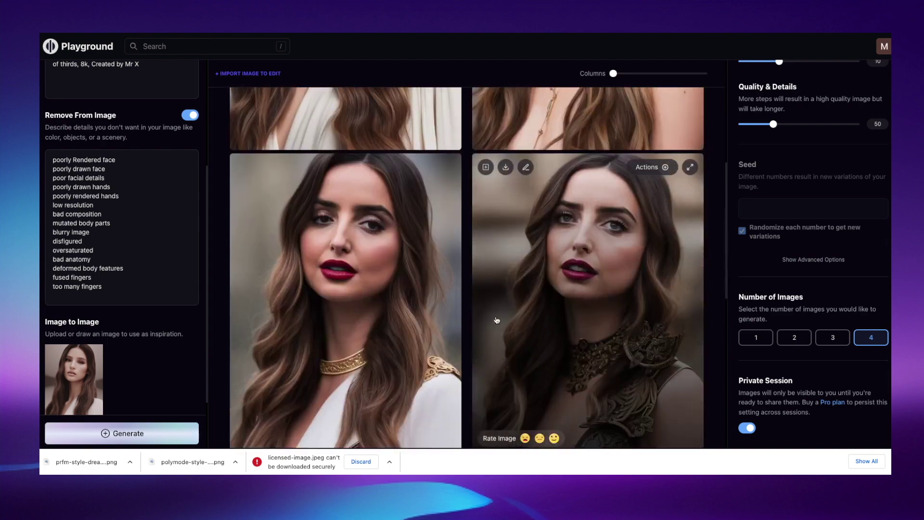
scroll(385, 289, "down", 1)
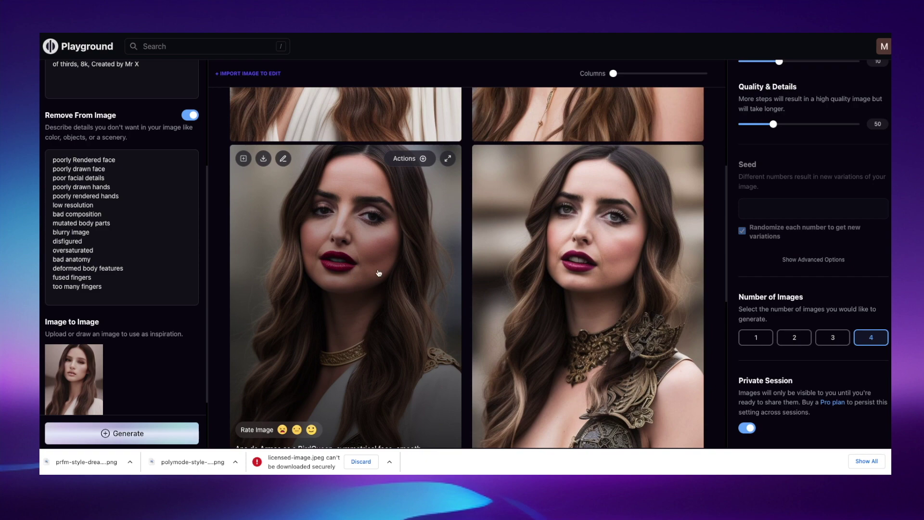
scroll(512, 268, "up", 6)
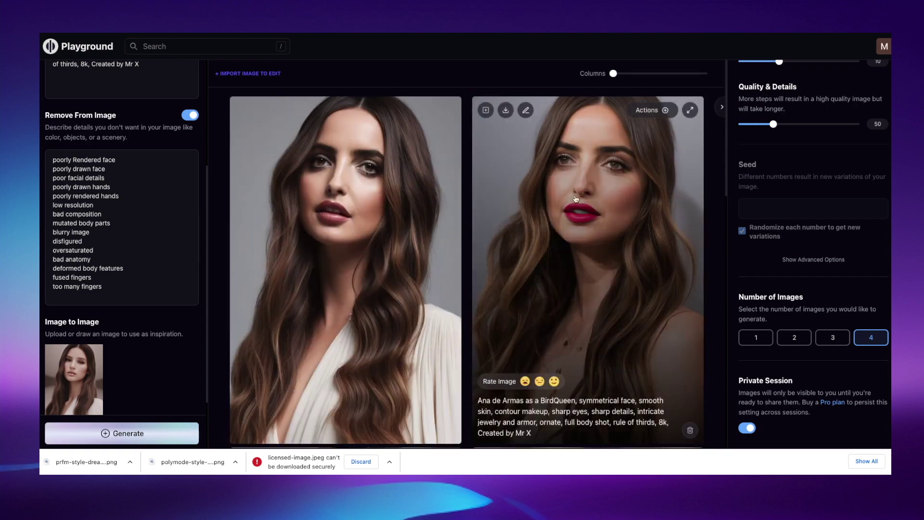
Set the generated red-lipped portrait as the Image to Image source, generate four new BirdQueen images and review the batch
left_click(486, 110)
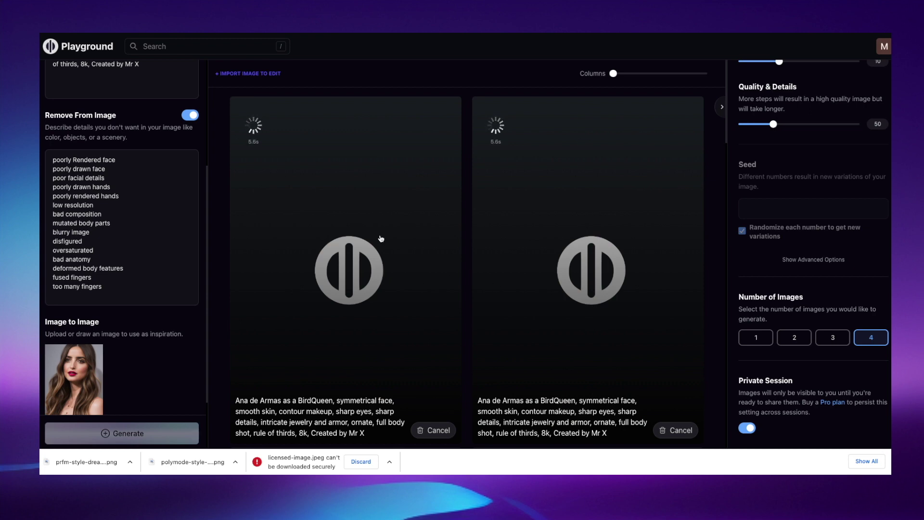
mouse_move(90, 388)
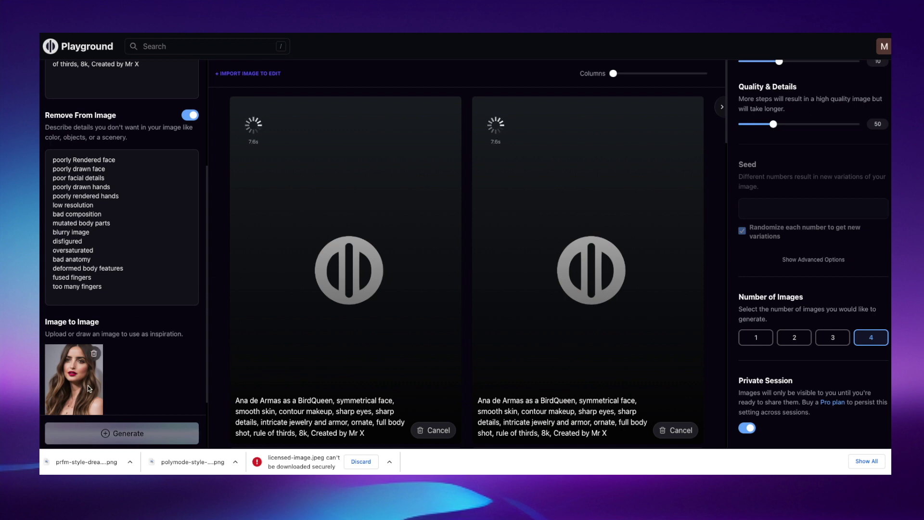
scroll(164, 127, "up", 4)
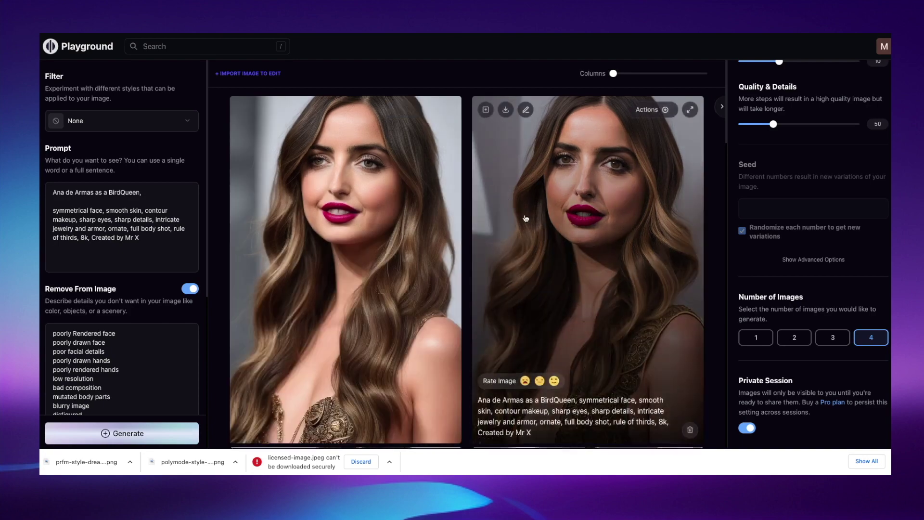
scroll(529, 231, "down", 1)
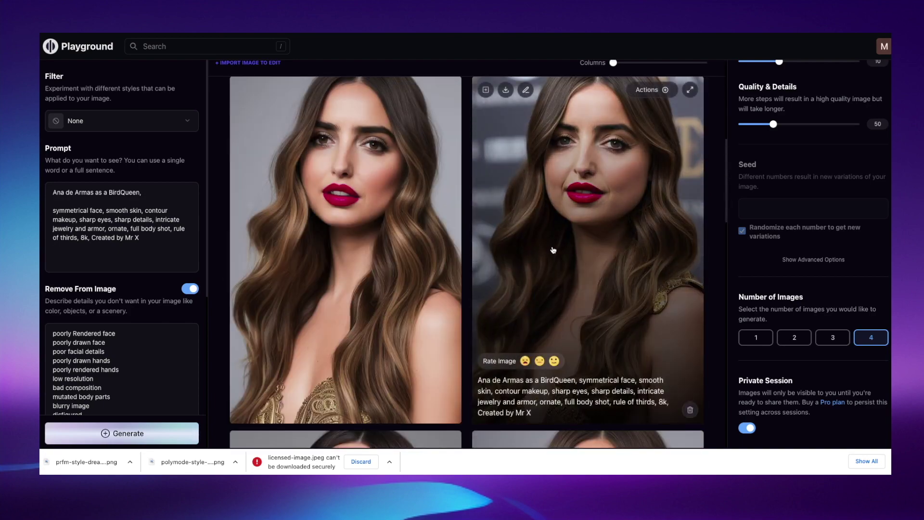
scroll(385, 217, "up", 1)
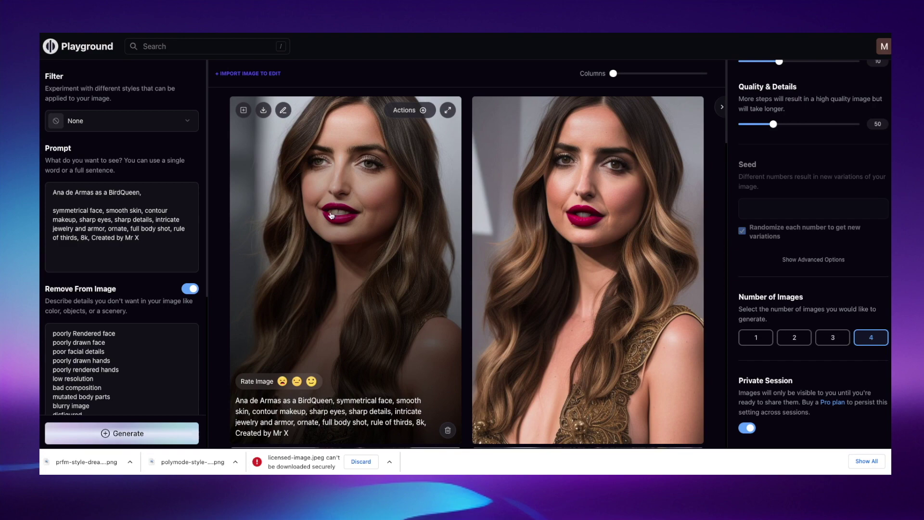
Remove the two new portraits with plain grey backgrounds and no shoulder ornament, and compare the remaining ones with the earlier results
scroll(482, 383, "down", 5)
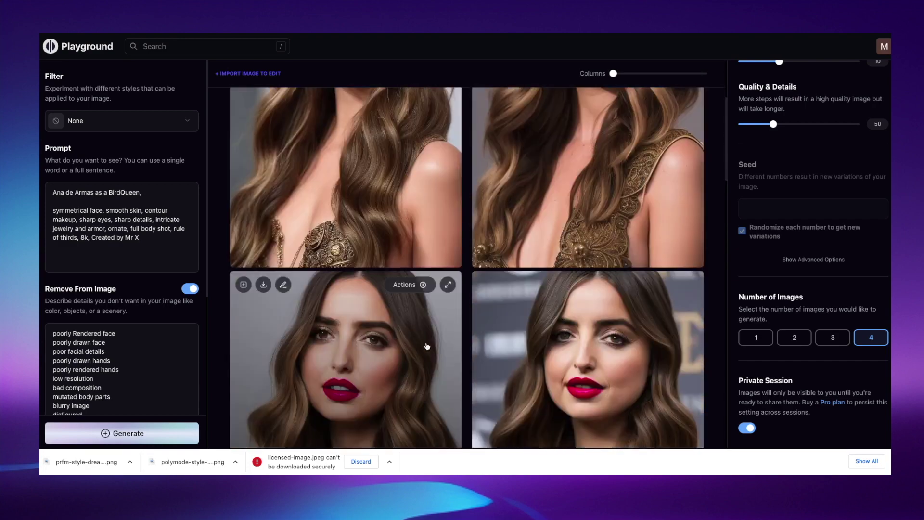
left_click(449, 253)
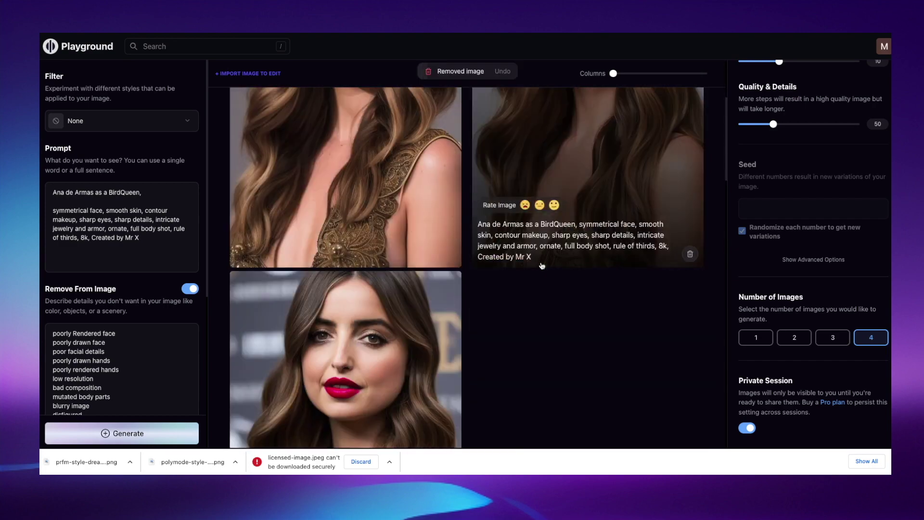
left_click(689, 253)
scroll(490, 239, "down", 5)
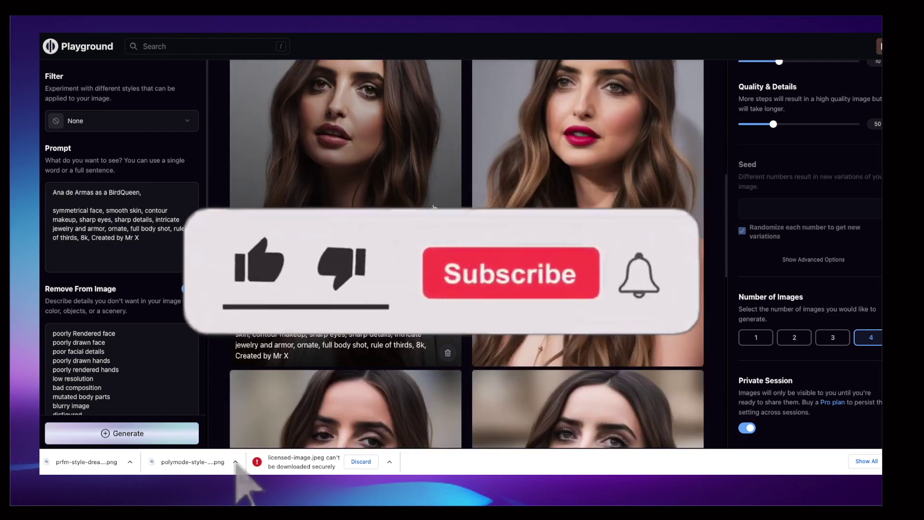
scroll(466, 241, "up", 10)
Apply the Dream Haven filter to the BirdQueen prompt, keeping the red-lipped portrait as source, and generate four images
scroll(96, 315, "down", 5)
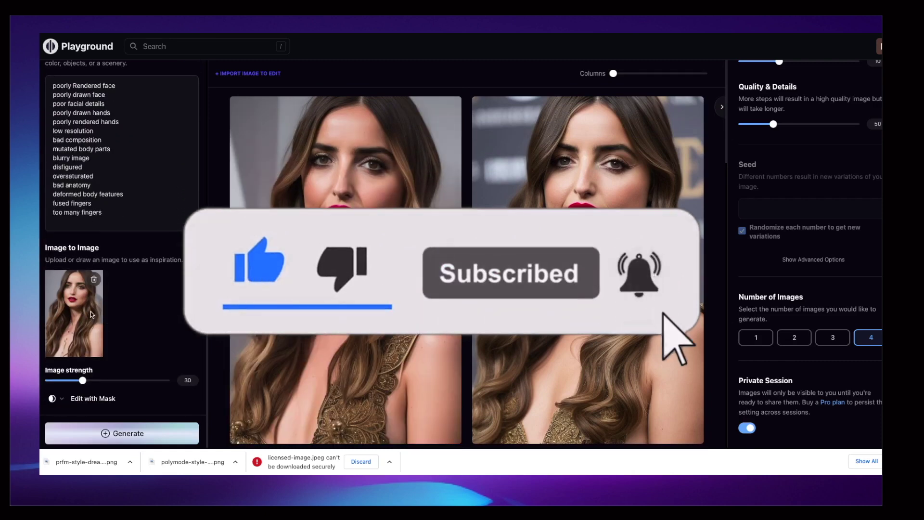
scroll(169, 200, "up", 5)
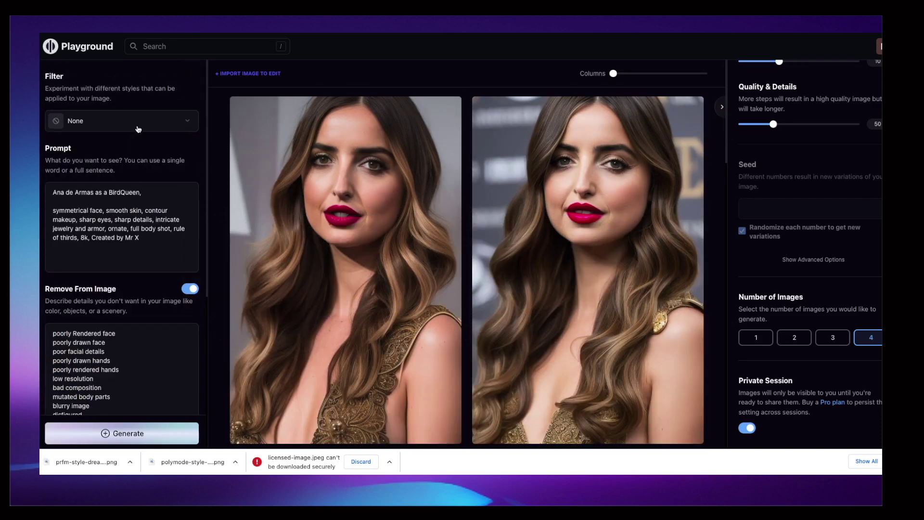
left_click(134, 126)
left_click(310, 369)
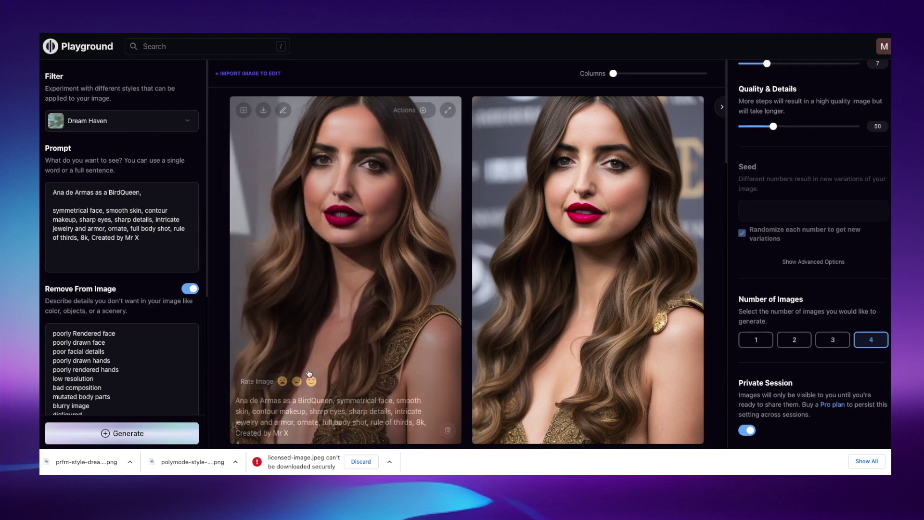
left_click(133, 435)
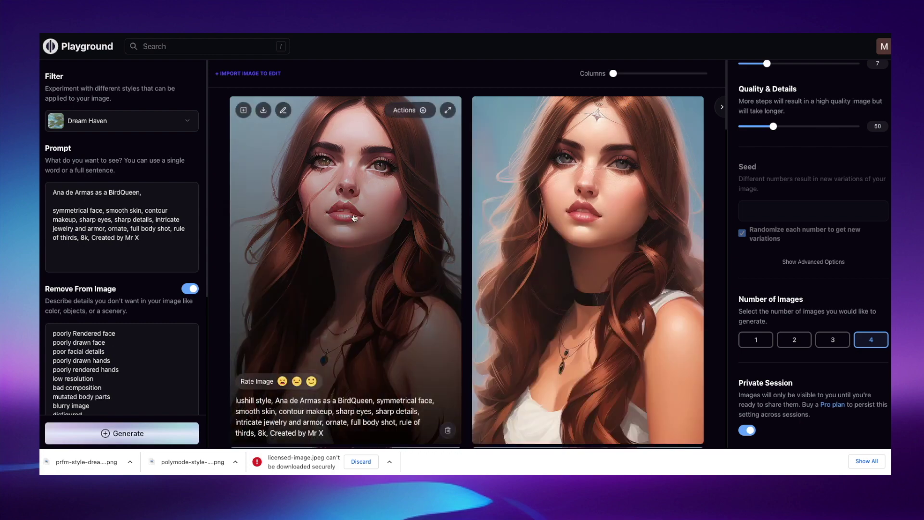
Compare the four Dream Haven portraits with the Image to Image source and the earlier unfiltered BirdQueen results
scroll(142, 342, "down", 5)
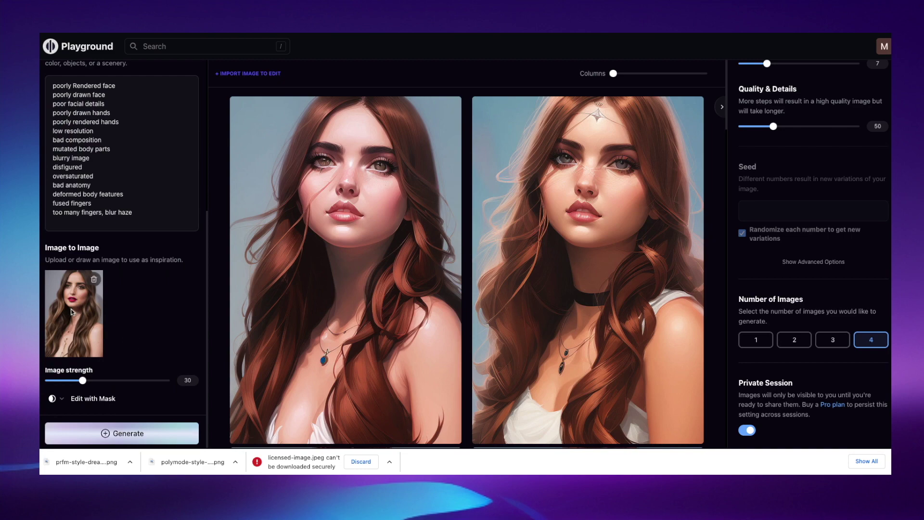
scroll(548, 296, "down", 7)
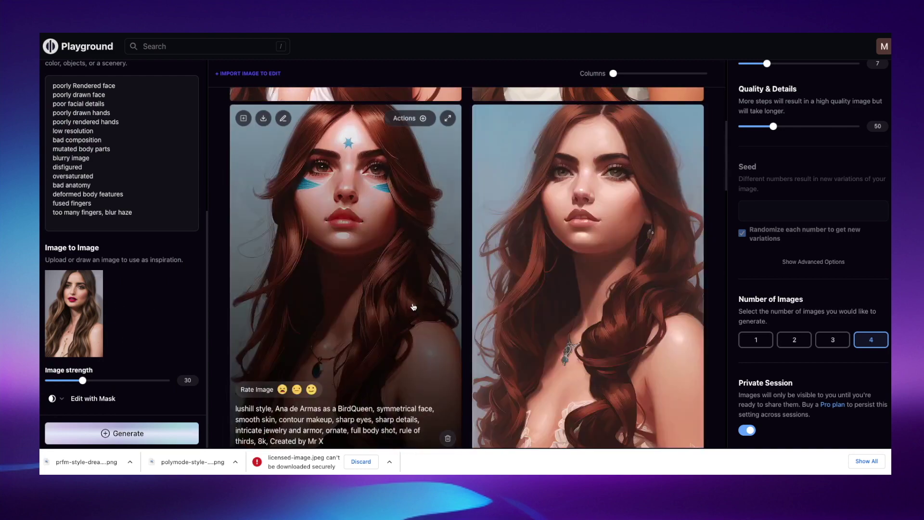
scroll(409, 261, "down", 4)
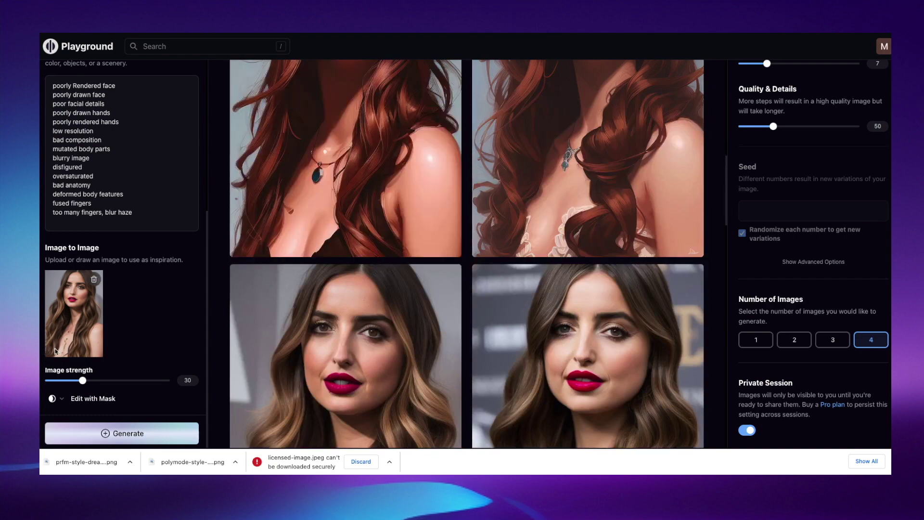
scroll(359, 255, "down", 10)
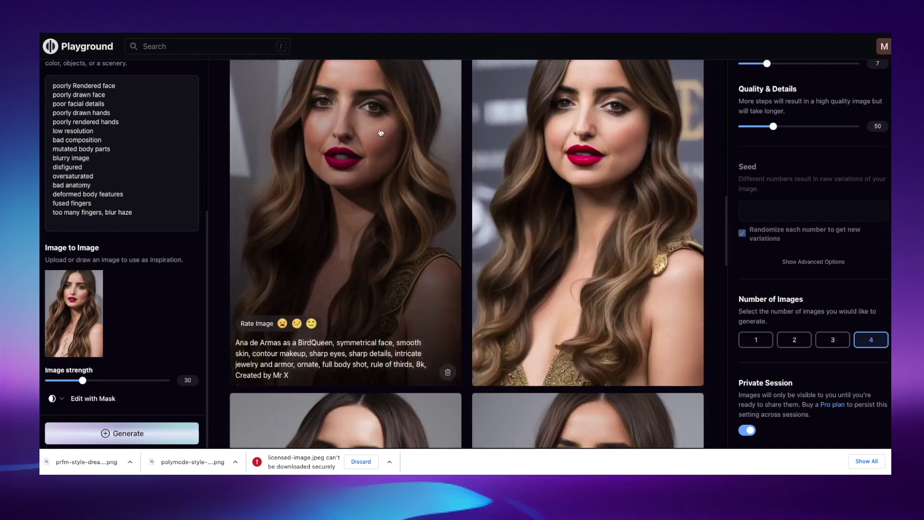
scroll(431, 250, "up", 3)
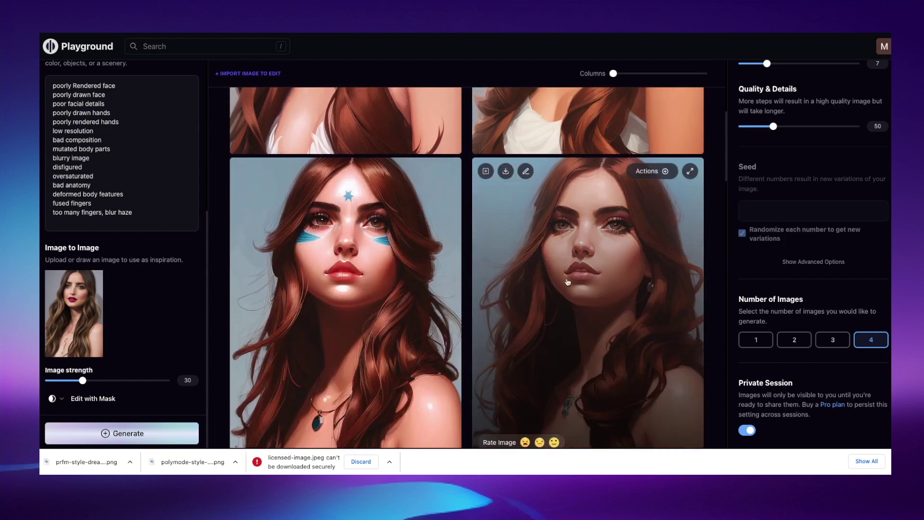
scroll(343, 193, "up", 3)
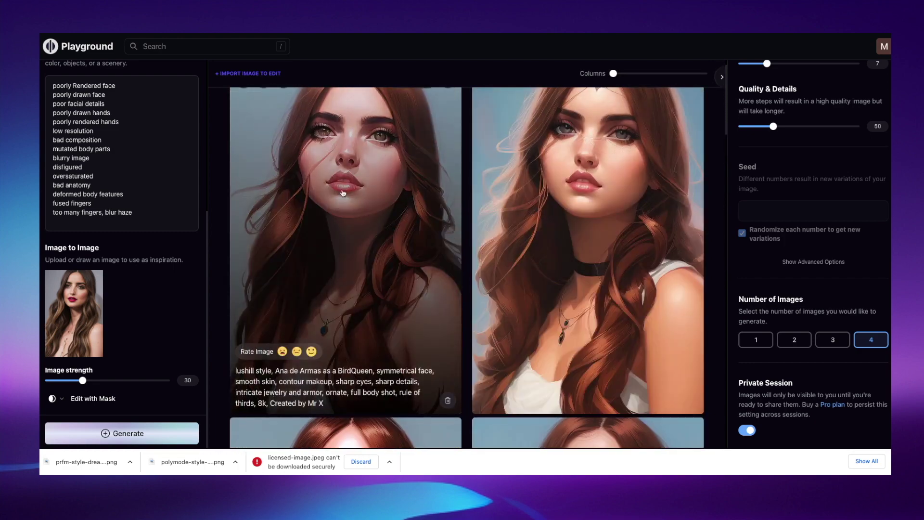
scroll(648, 179, "up", 1)
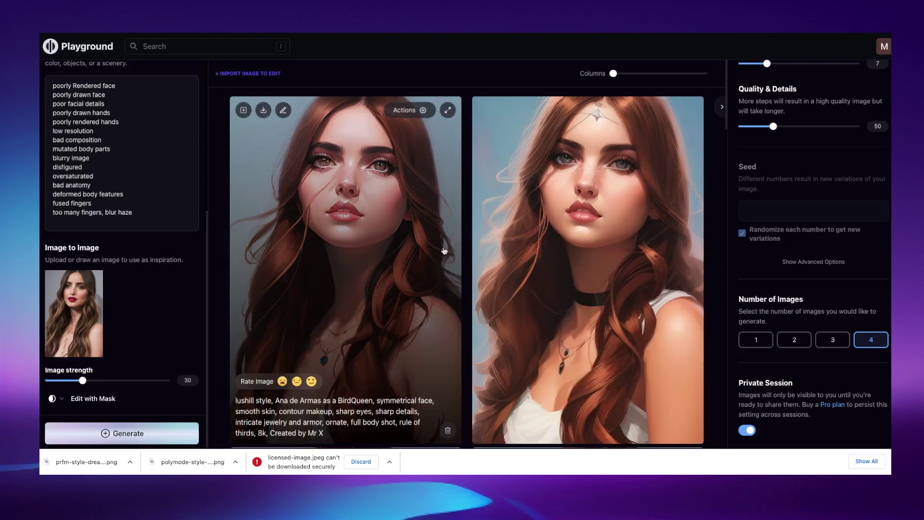
scroll(502, 266, "down", 6)
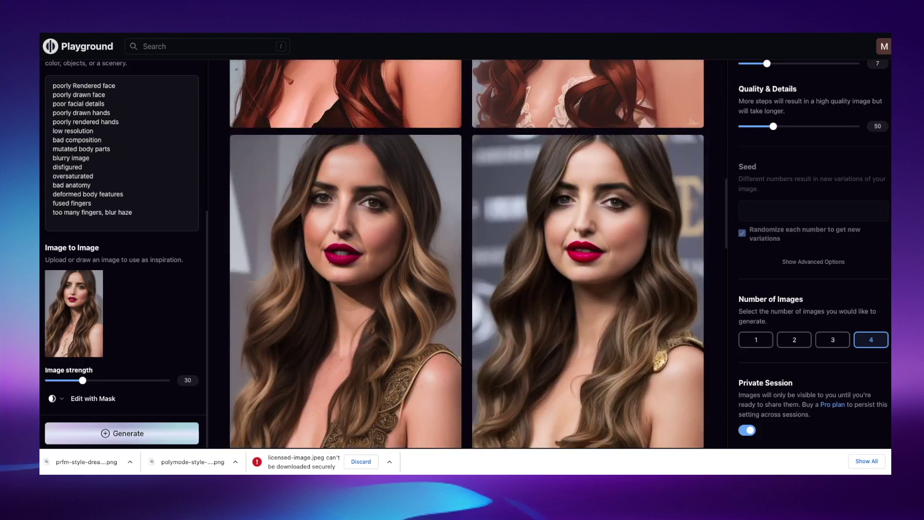